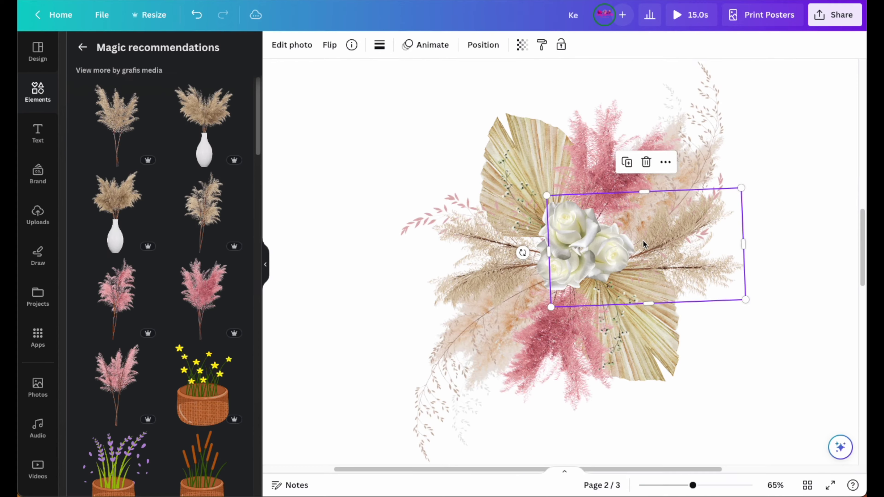
Step: Rotate the selected pampas grass stem beside the white roses in the floral arrangement
{"action": "left_click_drag", "start_coordinate": [523, 253], "coordinate": [458, 283]}
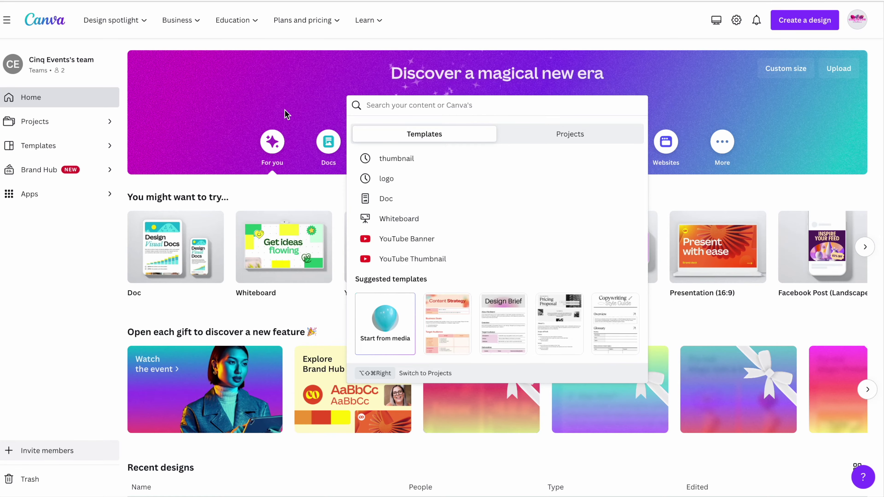
Step: Browse the additional design types and create a blank landscape poster of 24 × 18 in
{"action": "left_click", "coordinate": [218, 95]}
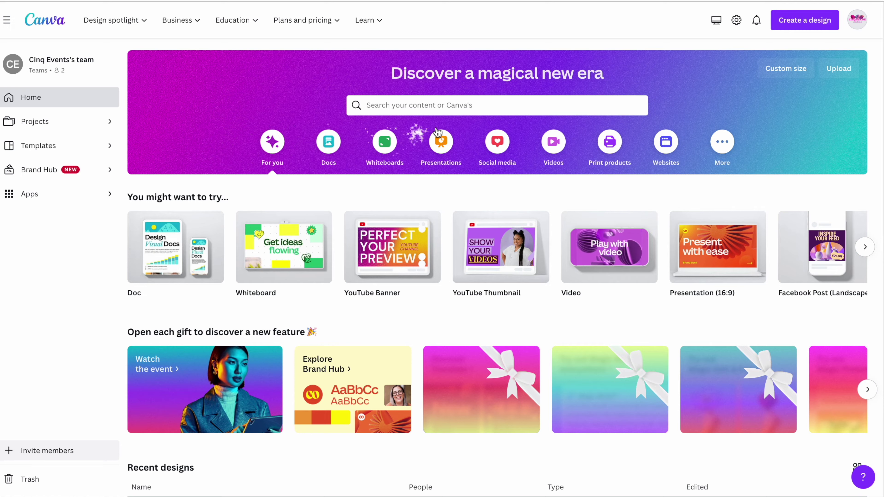
{"action": "left_click", "coordinate": [722, 140]}
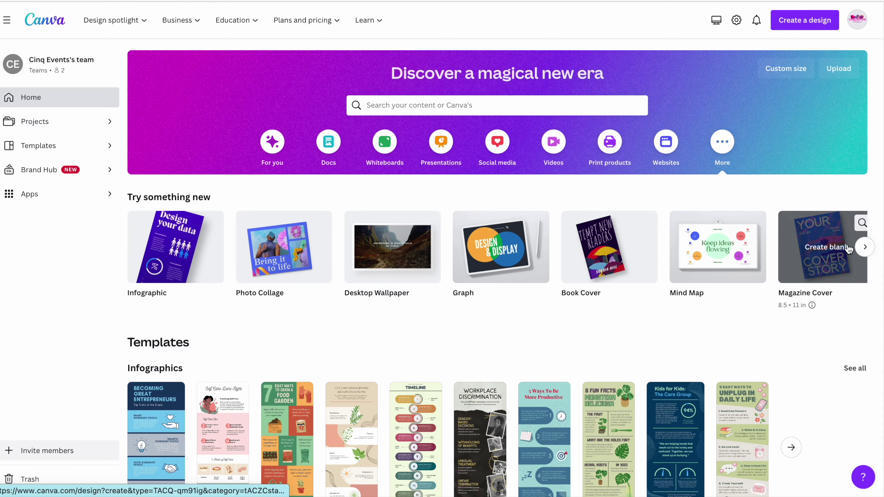
{"action": "left_click", "coordinate": [865, 246]}
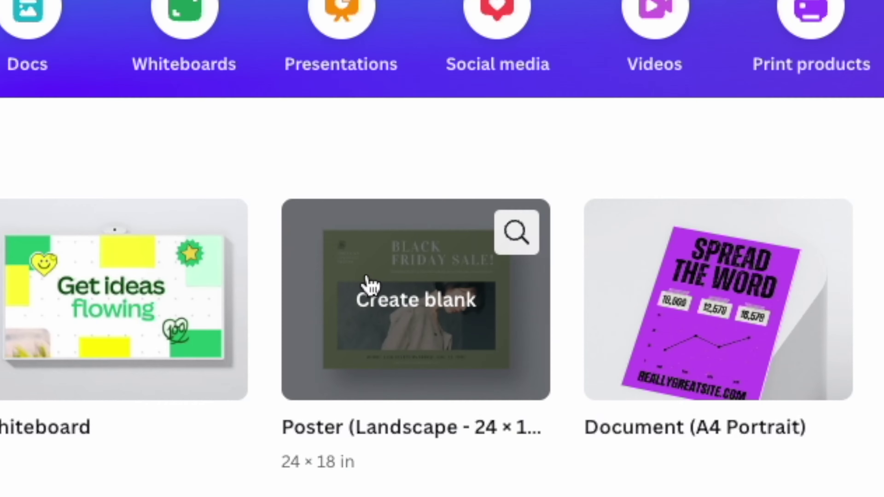
{"action": "left_click", "coordinate": [367, 279]}
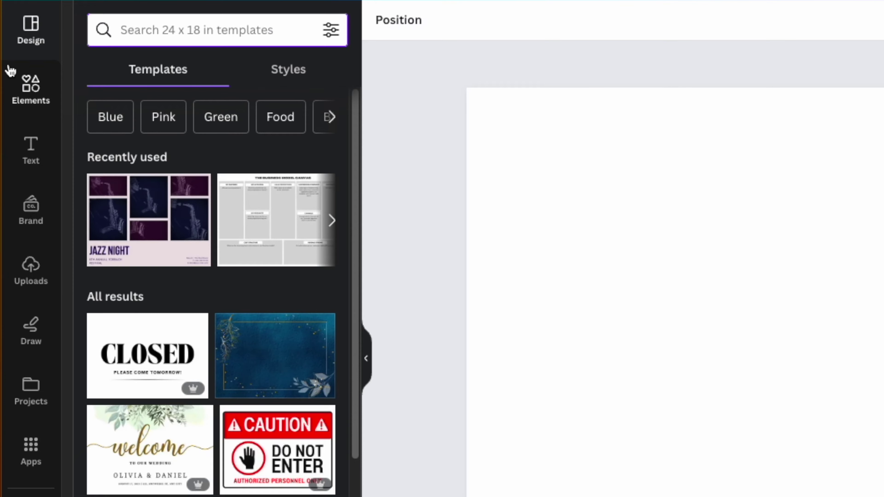
Step: Search the elements library for "room background"
{"action": "left_click", "coordinate": [30, 86]}
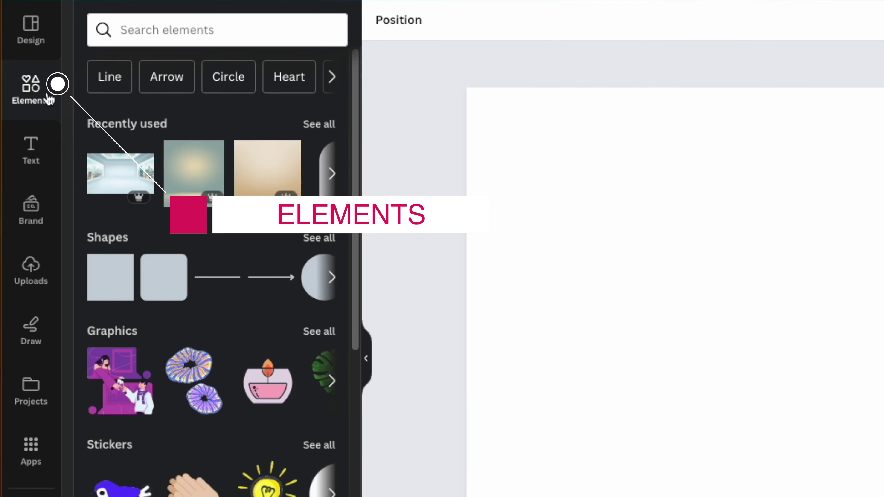
{"action": "left_click", "coordinate": [211, 28]}
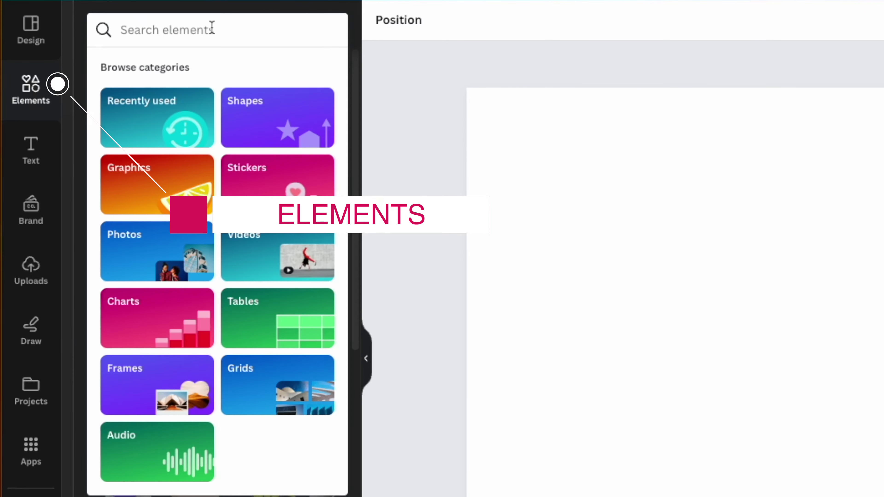
{"action": "type", "text": "room background"}
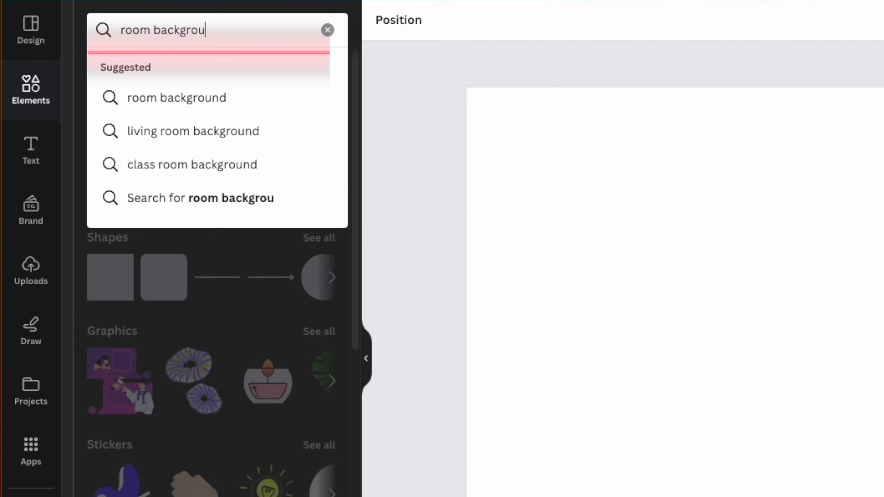
{"action": "key", "text": "Return"}
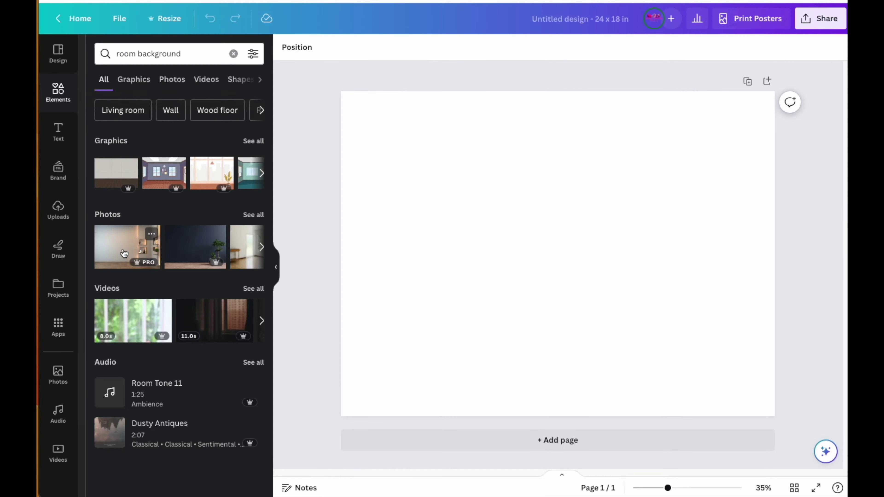
Step: Add the photo of a plain wall with lit shelves and set it as the page background
{"action": "left_click", "coordinate": [138, 333]}
{"action": "right_click", "coordinate": [448, 246]}
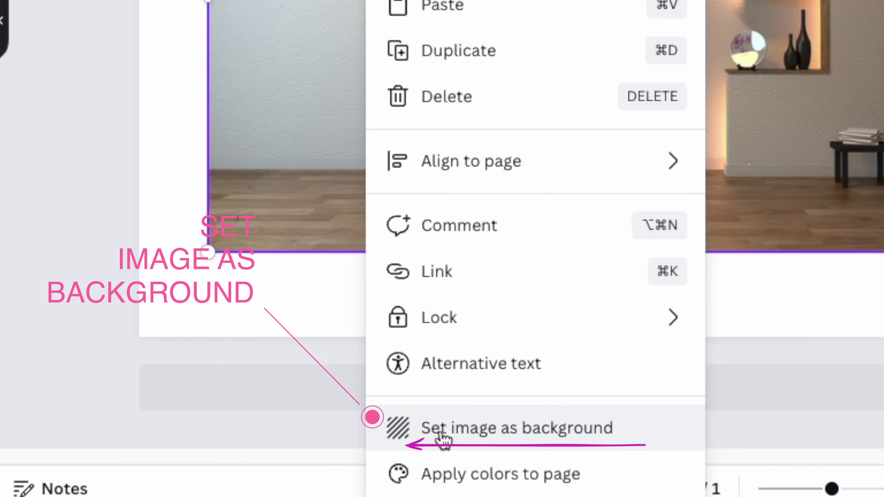
{"action": "left_click", "coordinate": [441, 436]}
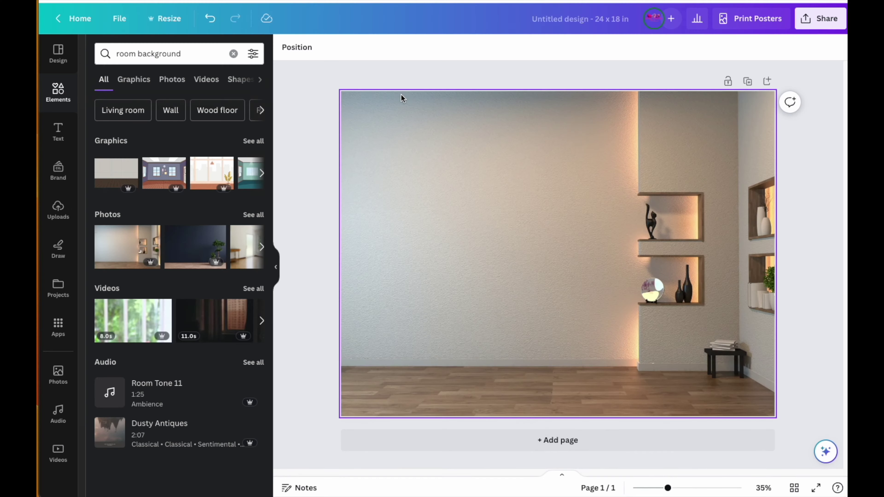
Step: Show all photo results and try the dark navy wall photo as the page background
{"action": "left_click", "coordinate": [253, 214]}
{"action": "left_click", "coordinate": [213, 162]}
{"action": "right_click", "coordinate": [213, 162]}
{"action": "right_click", "coordinate": [572, 198]}
{"action": "left_click", "coordinate": [645, 442]}
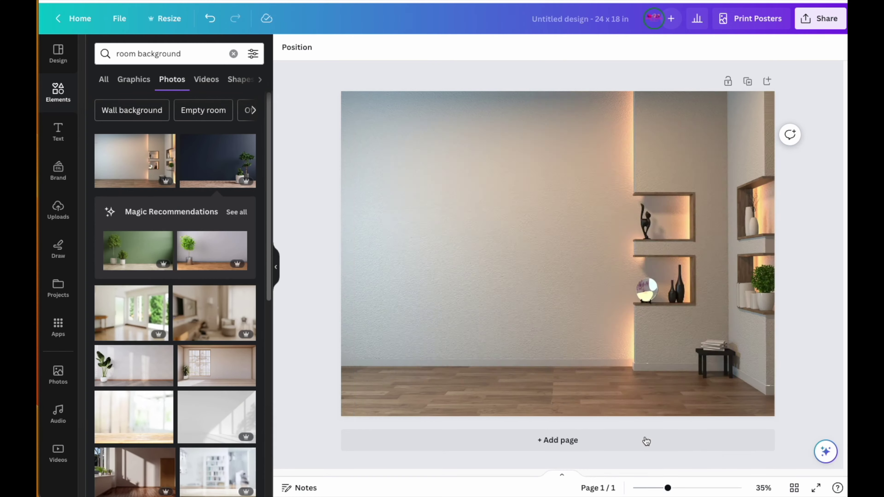
Step: Try the blurred bright room photo and the white wall photo with window shadows as page backgrounds
{"action": "left_click", "coordinate": [113, 317]}
{"action": "right_click", "coordinate": [620, 209]}
{"action": "left_click", "coordinate": [668, 442]}
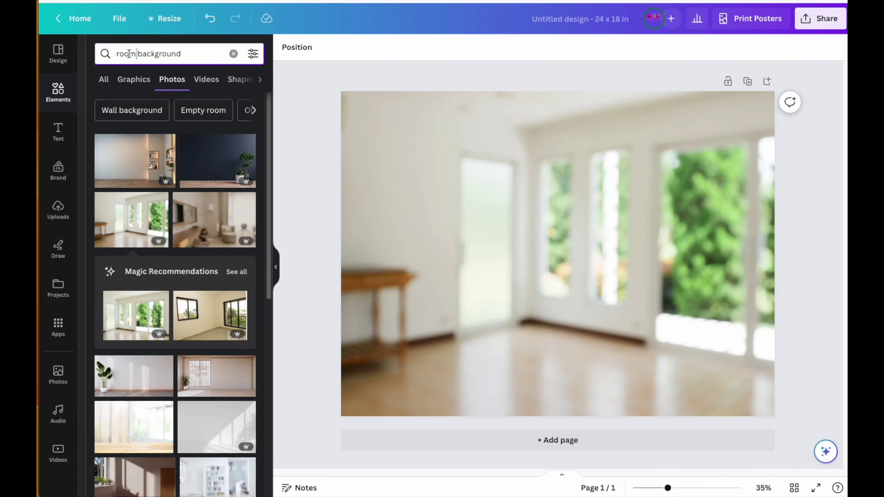
{"action": "left_click", "coordinate": [213, 425]}
{"action": "right_click", "coordinate": [584, 224]}
{"action": "left_click", "coordinate": [643, 460]}
Step: Try the white room photo with large windows, and set the grey spotlit studio photo as the page background
{"action": "scroll", "coordinate": [146, 315], "scroll_direction": "down", "scroll_amount": 13}
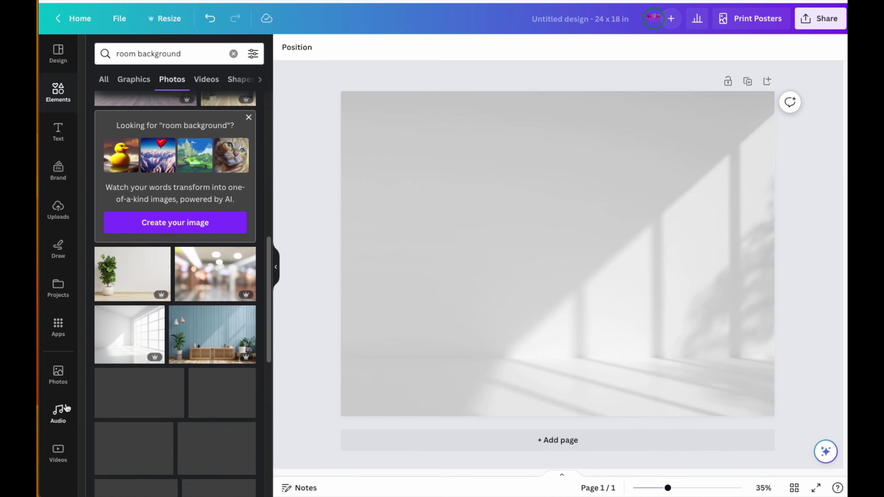
{"action": "left_click_drag", "start_coordinate": [129, 334], "coordinate": [593, 209]}
{"action": "right_click", "coordinate": [594, 209]}
{"action": "left_click", "coordinate": [679, 367]}
{"action": "scroll", "coordinate": [261, 348], "scroll_direction": "down", "scroll_amount": 5}
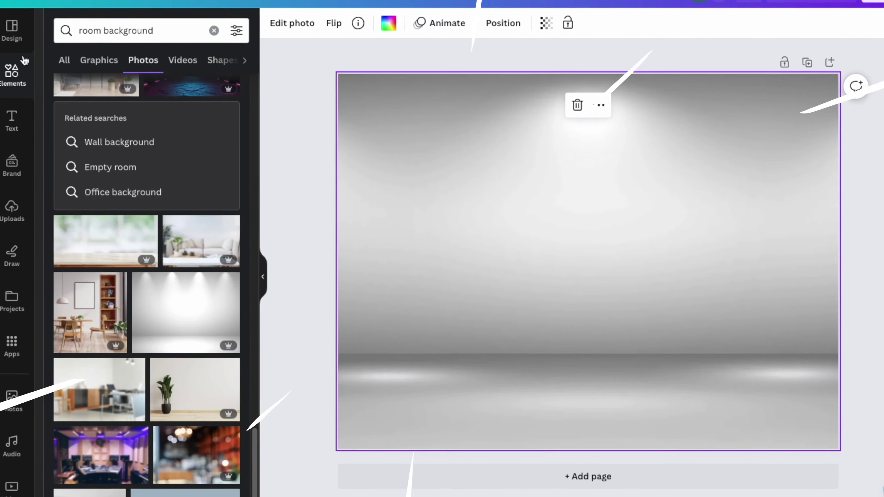
Step: Search the elements for "frame" and place a circular frame in the upper left part of the page
{"action": "left_click", "coordinate": [233, 54]}
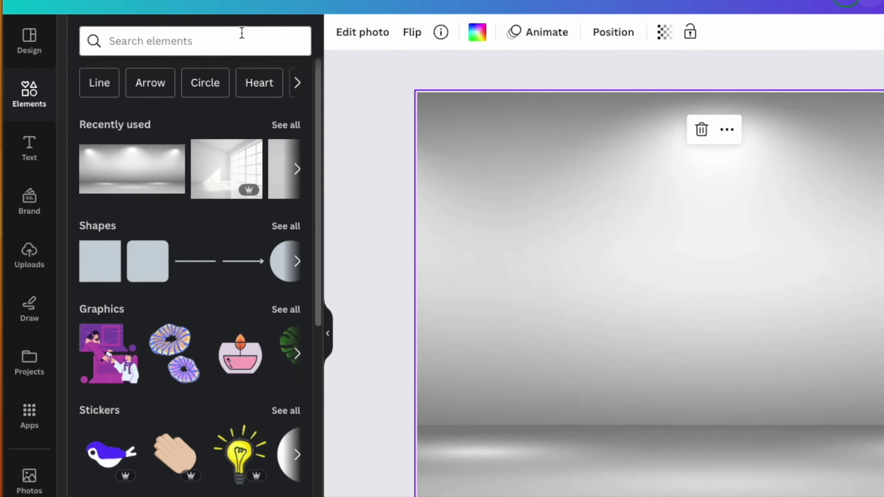
{"action": "left_click", "coordinate": [241, 37]}
{"action": "type", "text": "frame"}
{"action": "key", "text": "Return"}
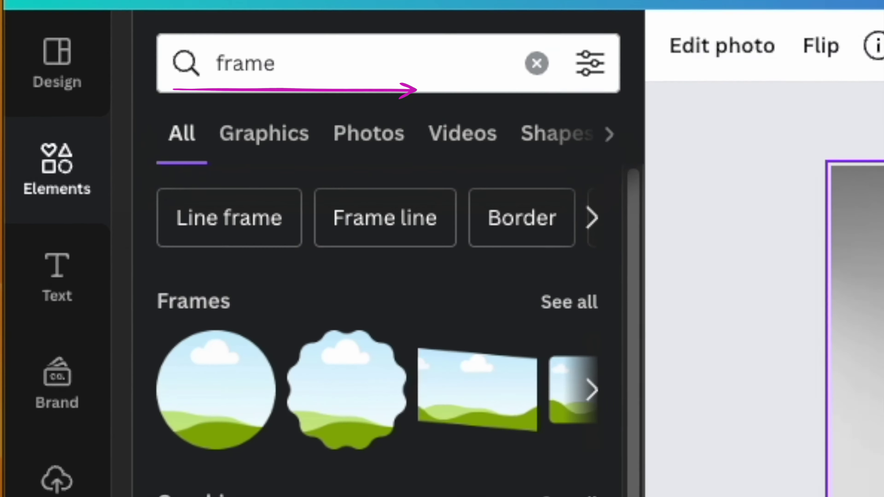
{"action": "left_click", "coordinate": [216, 389]}
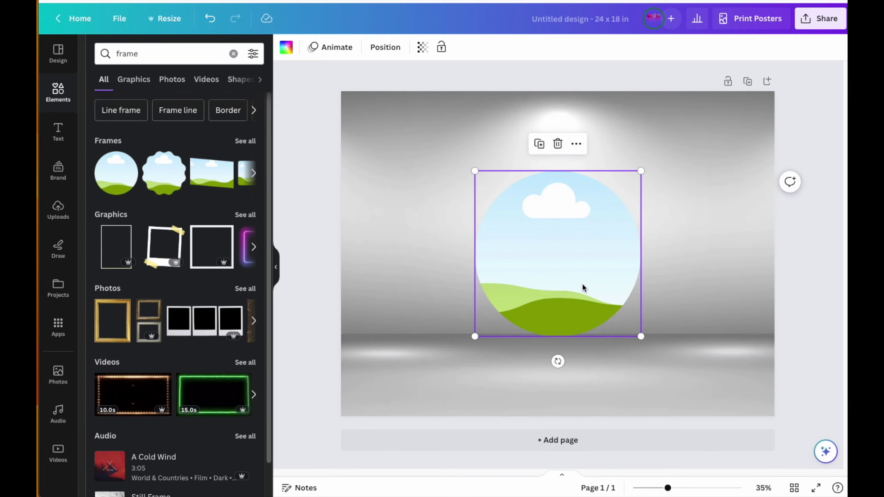
{"action": "left_click_drag", "start_coordinate": [583, 287], "coordinate": [466, 235]}
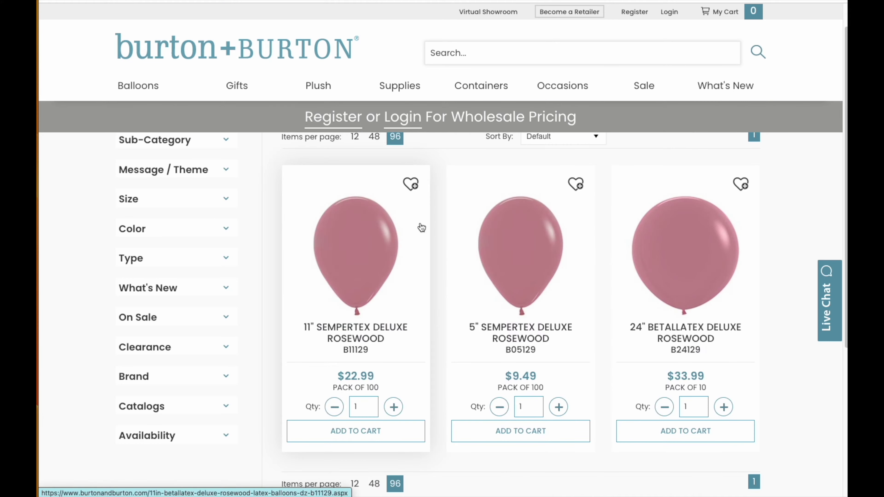
Step: On the burton+BURTON website, open the 11" Sempertex Deluxe Rosewood balloon and copy its product image
{"action": "left_click", "coordinate": [346, 216]}
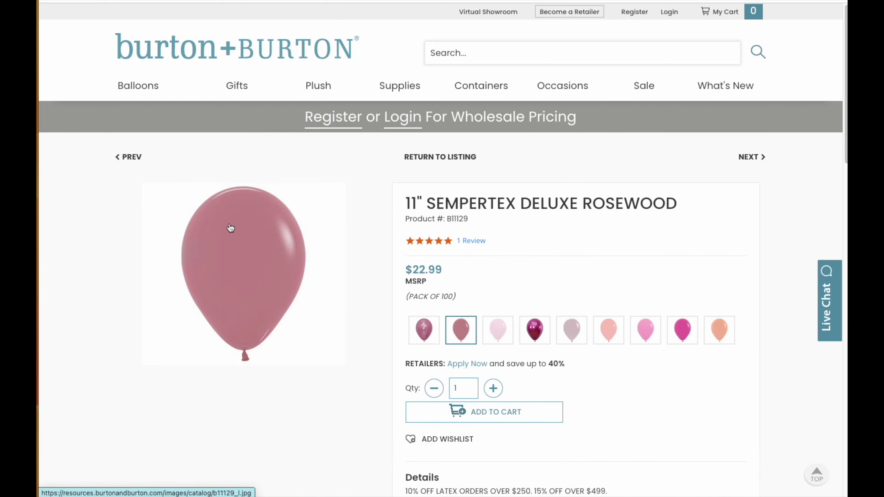
{"action": "right_click", "coordinate": [241, 234]}
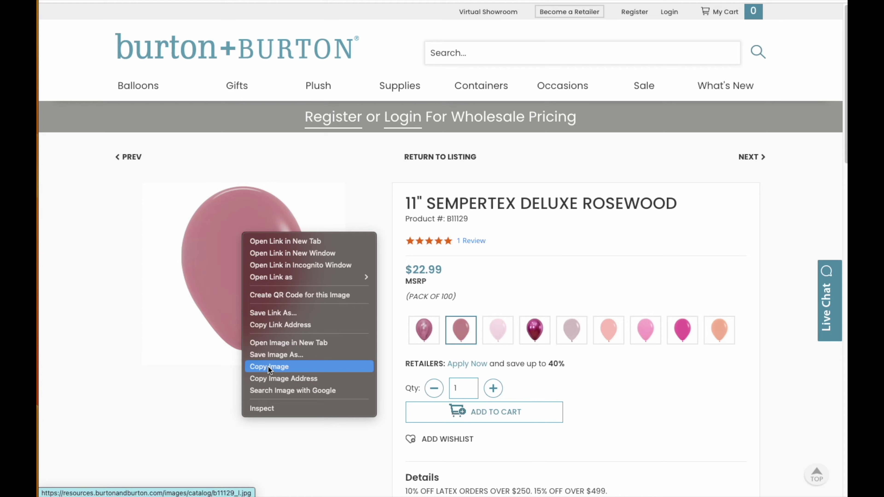
{"action": "left_click", "coordinate": [227, 364]}
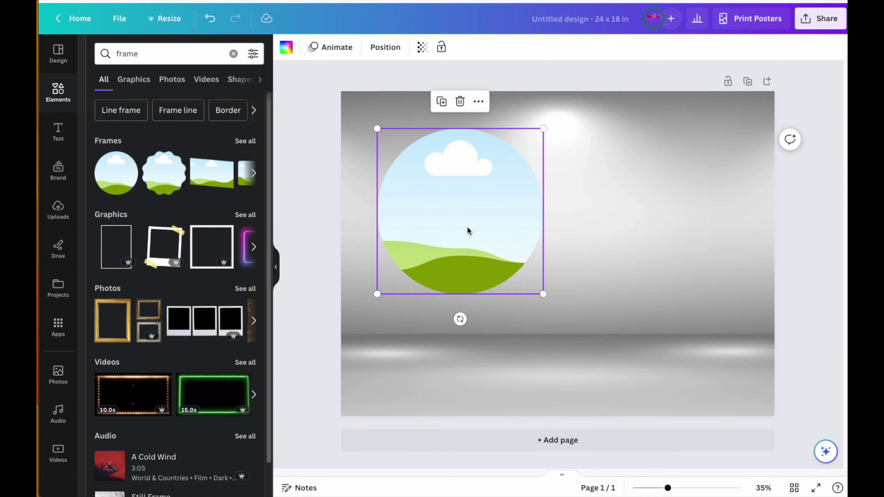
Step: Back in the Canva design, paste the rosewood balloon image and place it to the right of the circular frame
{"action": "right_click", "coordinate": [467, 228]}
{"action": "right_click", "coordinate": [657, 198]}
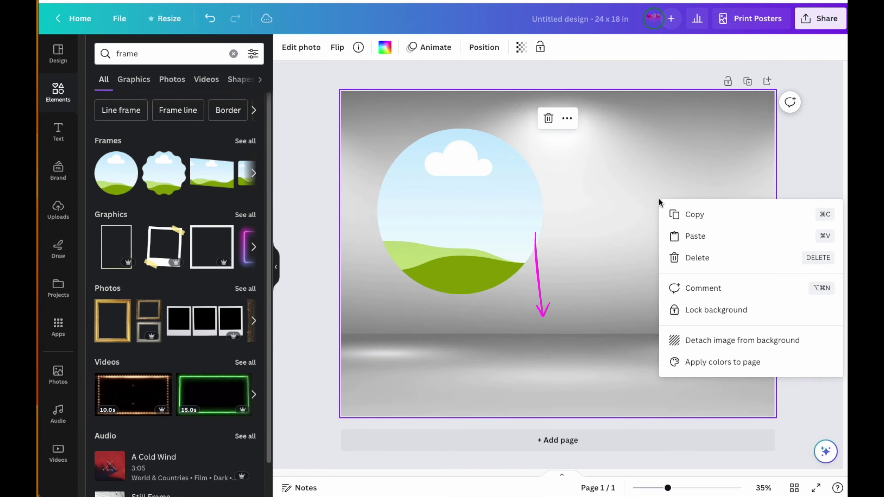
{"action": "left_click", "coordinate": [691, 235]}
{"action": "left_click_drag", "start_coordinate": [565, 282], "coordinate": [656, 246]}
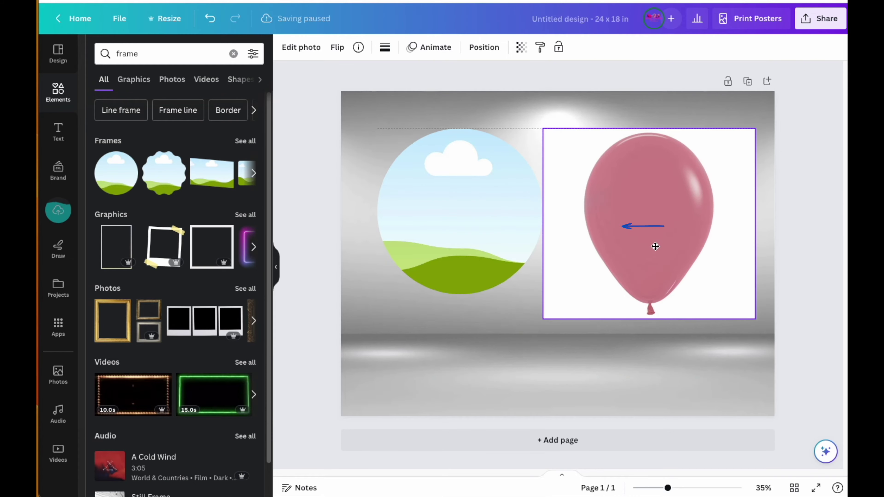
Step: Move the circular frame slightly away from the balloon image and drop the balloon image into the frame
{"action": "left_click", "coordinate": [479, 233]}
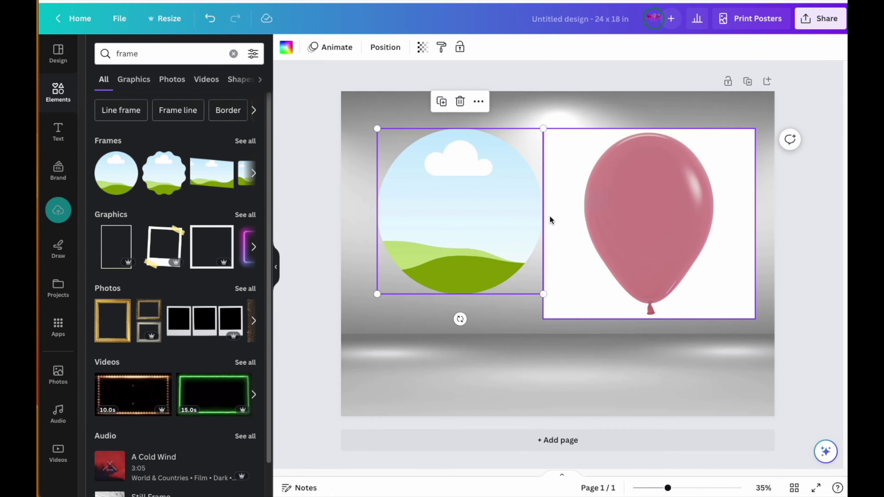
{"action": "left_click_drag", "start_coordinate": [517, 219], "coordinate": [509, 223]}
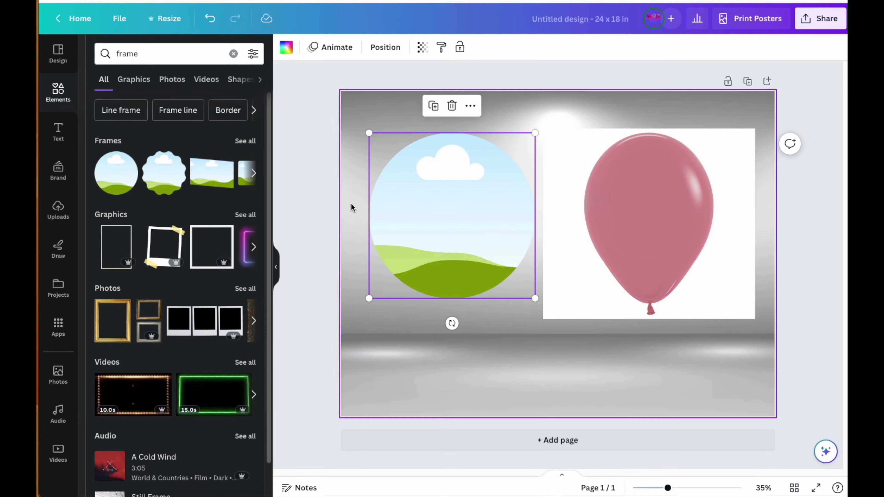
{"action": "left_click_drag", "start_coordinate": [691, 188], "coordinate": [495, 192]}
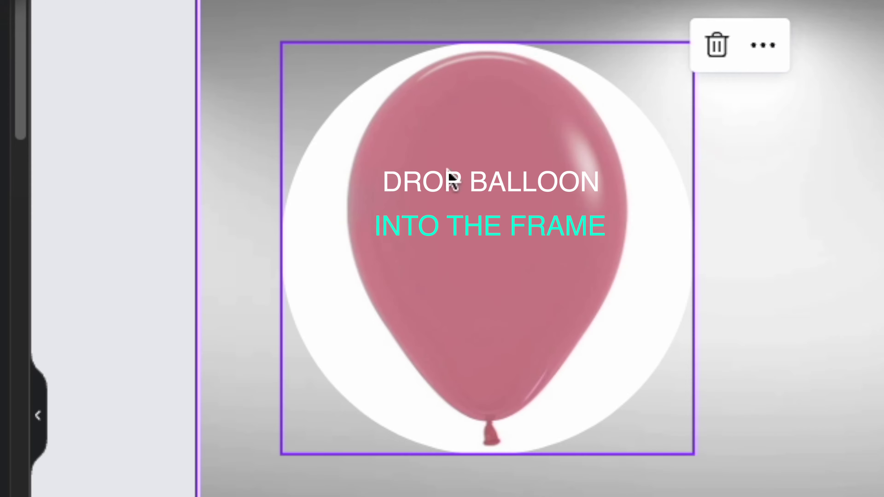
Step: Enlarge and reposition the balloon image inside its frame until the balloon fills the whole circle
{"action": "left_click", "coordinate": [440, 244]}
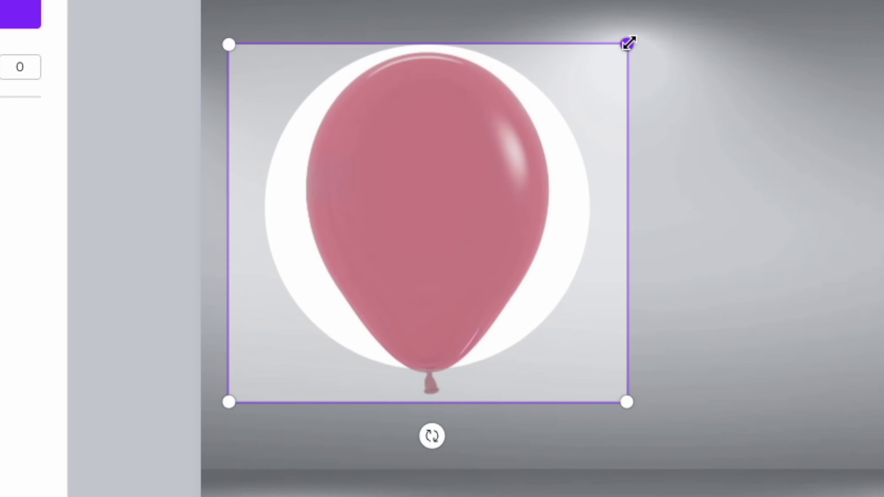
{"action": "left_click_drag", "start_coordinate": [625, 400], "coordinate": [714, 450]}
{"action": "left_click_drag", "start_coordinate": [659, 389], "coordinate": [608, 374]}
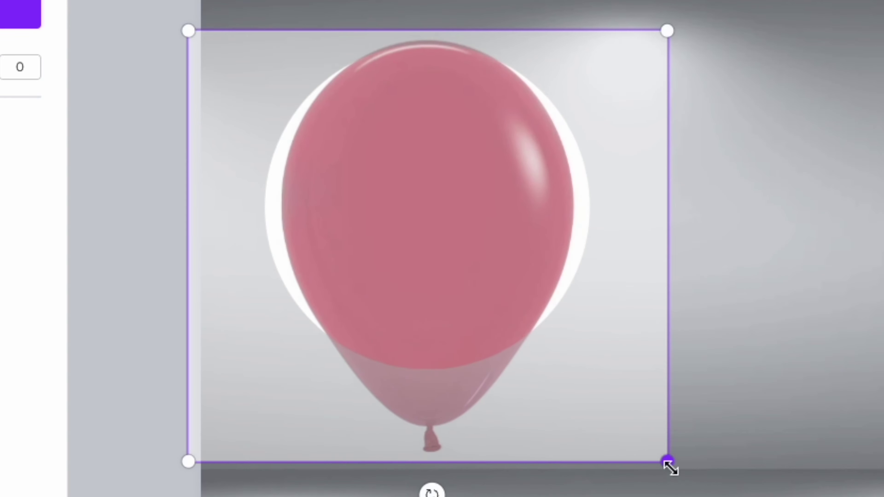
{"action": "left_click_drag", "start_coordinate": [670, 467], "coordinate": [748, 495]}
{"action": "left_click_drag", "start_coordinate": [659, 389], "coordinate": [619, 385]}
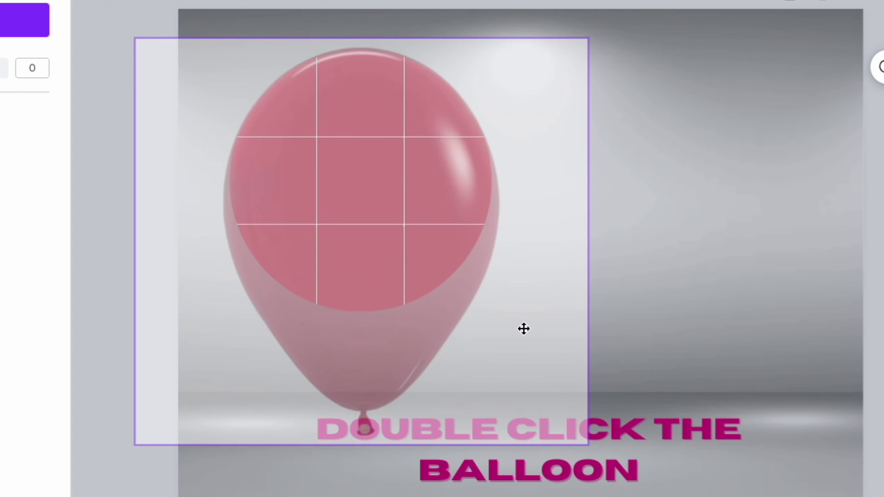
{"action": "left_click_drag", "start_coordinate": [523, 329], "coordinate": [524, 329]}
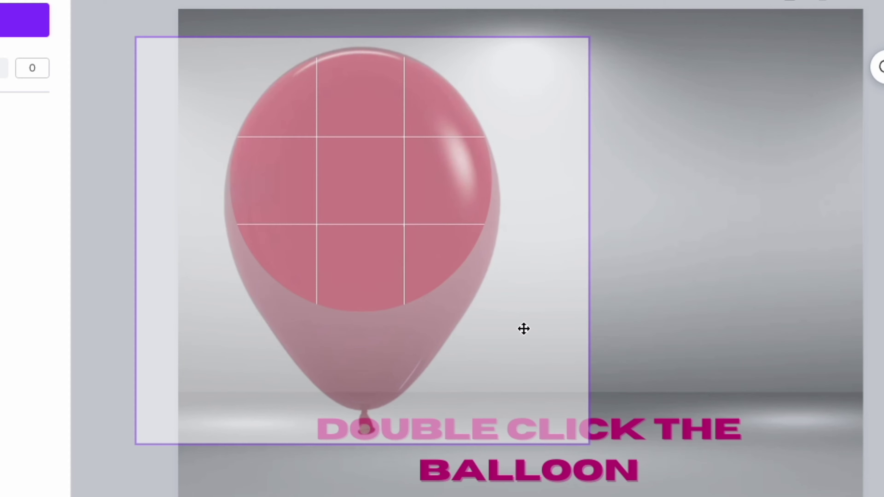
{"action": "left_click", "coordinate": [619, 243]}
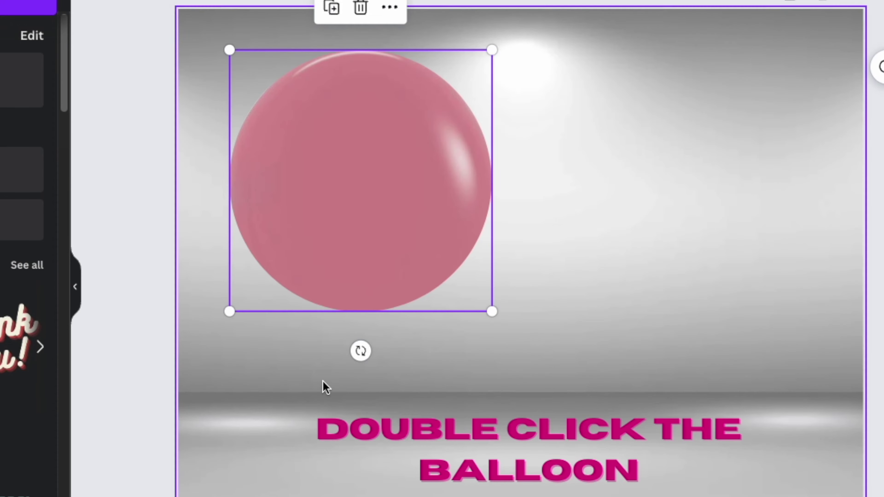
Step: Shrink the round balloon to about two thirds of its size, keeping its upper left corner in place
{"action": "left_click_drag", "start_coordinate": [361, 351], "coordinate": [365, 318]}
{"action": "left_click_drag", "start_coordinate": [491, 309], "coordinate": [411, 232]}
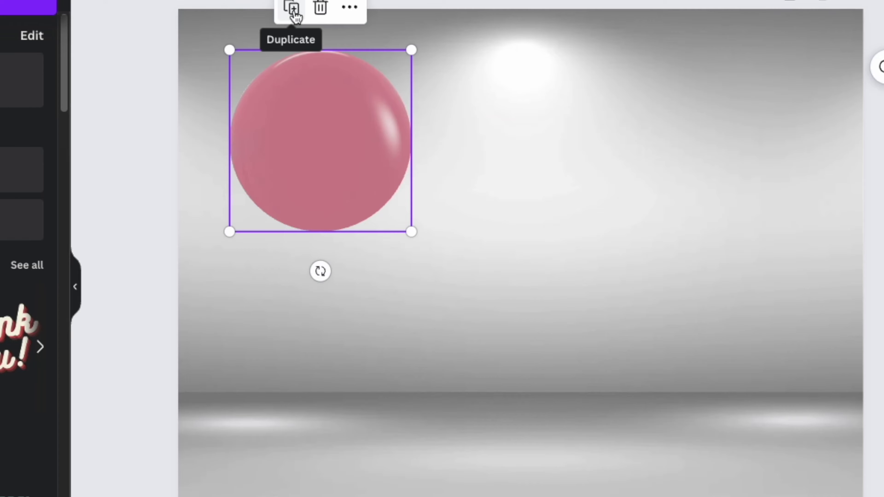
Step: Duplicate the round balloon and place the two balloons side by side across the floor line, centred on the page
{"action": "left_click", "coordinate": [295, 14]}
{"action": "left_click_drag", "start_coordinate": [347, 145], "coordinate": [641, 333]}
{"action": "left_click", "coordinate": [357, 150]}
{"action": "left_click_drag", "start_coordinate": [357, 150], "coordinate": [471, 336]}
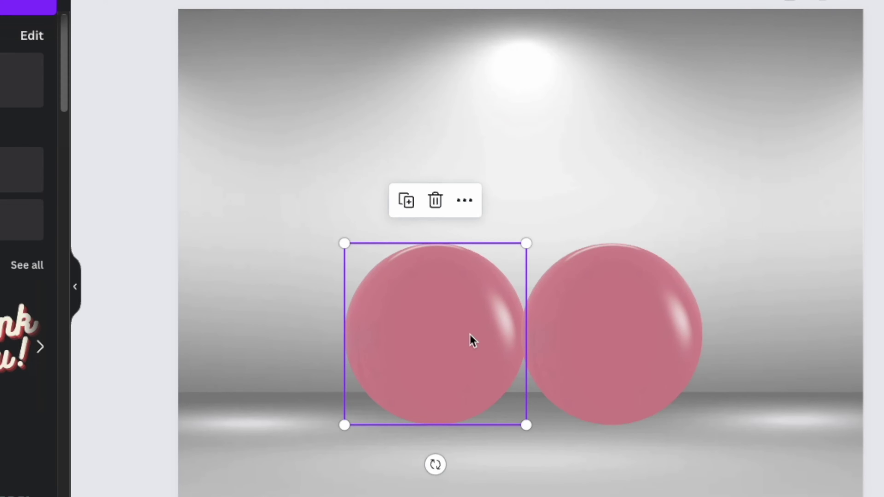
Step: Add a third rose balloon above the pair and slide the right balloon inward so that all three overlap
{"action": "left_click", "coordinate": [406, 201]}
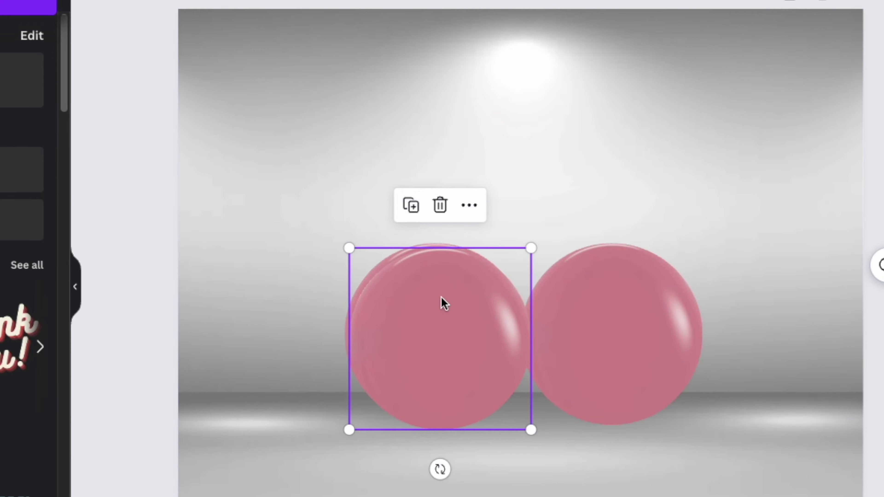
{"action": "left_click_drag", "start_coordinate": [441, 303], "coordinate": [509, 109]}
{"action": "left_click_drag", "start_coordinate": [637, 338], "coordinate": [600, 335]}
{"action": "left_click_drag", "start_coordinate": [499, 144], "coordinate": [487, 244]}
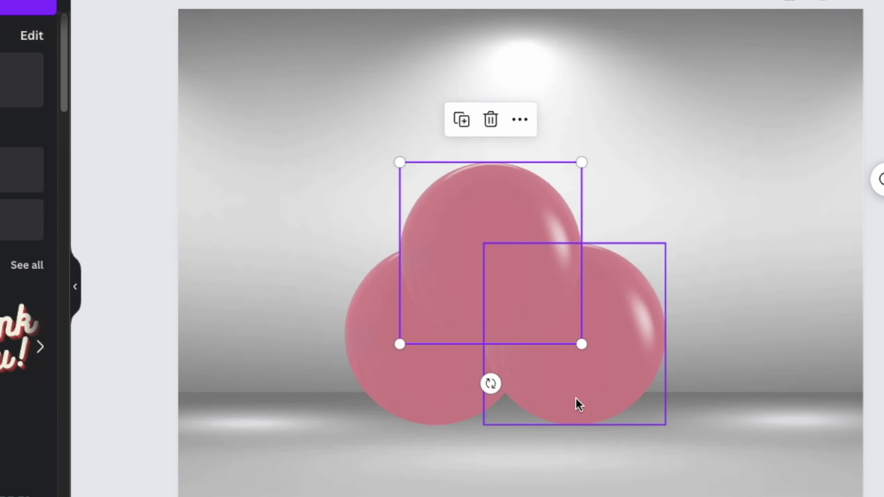
{"action": "left_click_drag", "start_coordinate": [578, 404], "coordinate": [575, 403]}
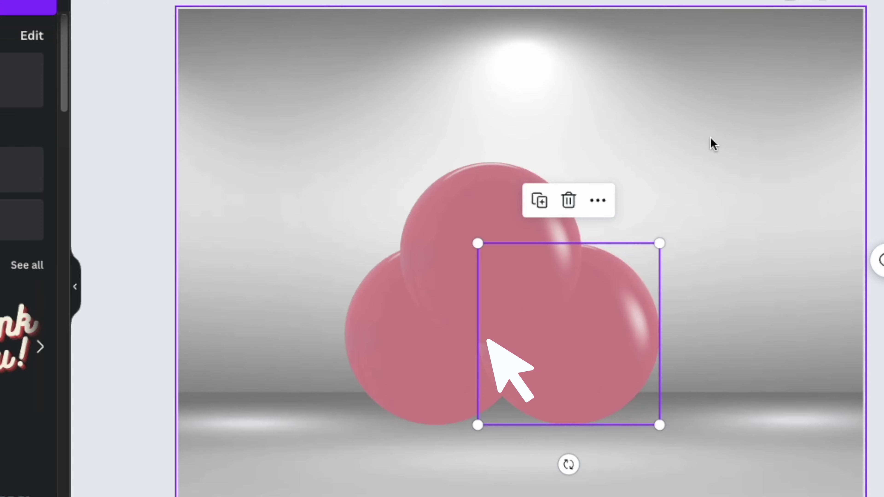
Step: Duplicate the top rose balloon and place the copy, shrunk to about four fifths, in front at the cluster's base
{"action": "left_click", "coordinate": [712, 146]}
{"action": "left_click", "coordinate": [452, 174]}
{"action": "left_click", "coordinate": [460, 122]}
{"action": "left_click_drag", "start_coordinate": [514, 287], "coordinate": [503, 353]}
{"action": "left_click_drag", "start_coordinate": [567, 422], "coordinate": [497, 355]}
{"action": "left_click_drag", "start_coordinate": [477, 302], "coordinate": [503, 356]}
{"action": "left_click_drag", "start_coordinate": [525, 294], "coordinate": [557, 266]}
{"action": "left_click_drag", "start_coordinate": [502, 343], "coordinate": [511, 354]}
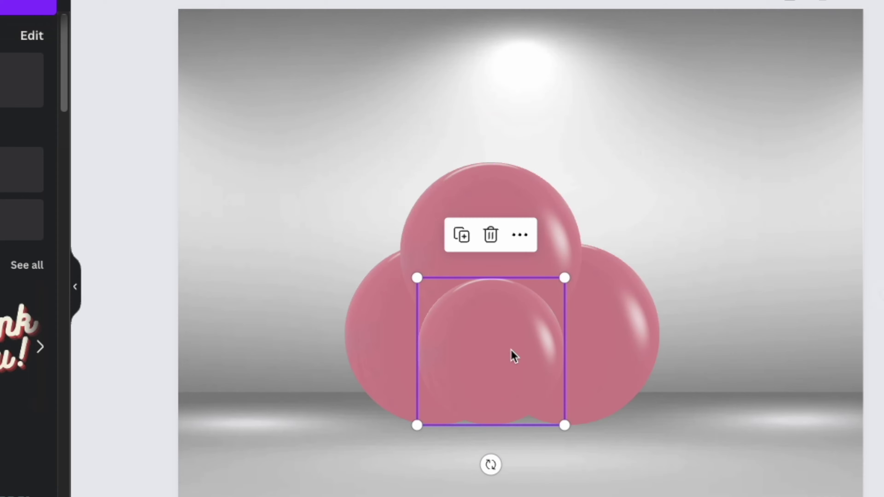
Step: Shrink the right and top rose balloons slightly and shift the left balloon a little outward for an uneven cluster
{"action": "left_click", "coordinate": [635, 235]}
{"action": "left_click", "coordinate": [459, 256]}
{"action": "left_click", "coordinate": [641, 390]}
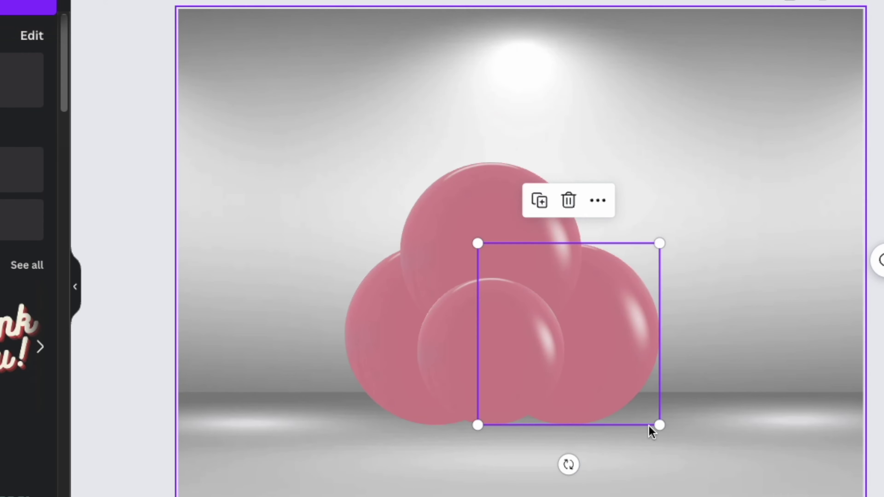
{"action": "left_click_drag", "start_coordinate": [658, 424], "coordinate": [642, 410]}
{"action": "left_click_drag", "start_coordinate": [623, 338], "coordinate": [623, 349]}
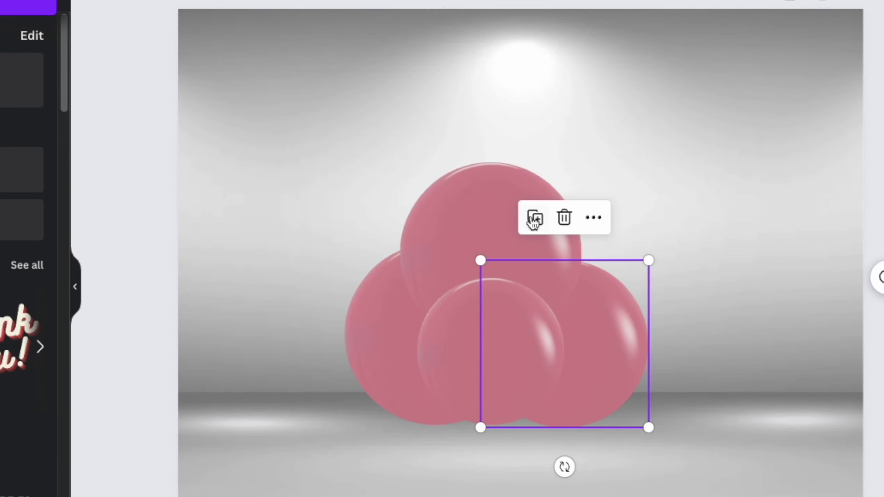
{"action": "left_click", "coordinate": [484, 197]}
{"action": "left_click_drag", "start_coordinate": [400, 162], "coordinate": [408, 171]}
{"action": "left_click_drag", "start_coordinate": [439, 248], "coordinate": [369, 288]}
{"action": "left_click", "coordinate": [497, 342]}
Step: Group the four rose balloons and shrink the cluster into the upper left corner of the page
{"action": "left_click", "coordinate": [646, 229]}
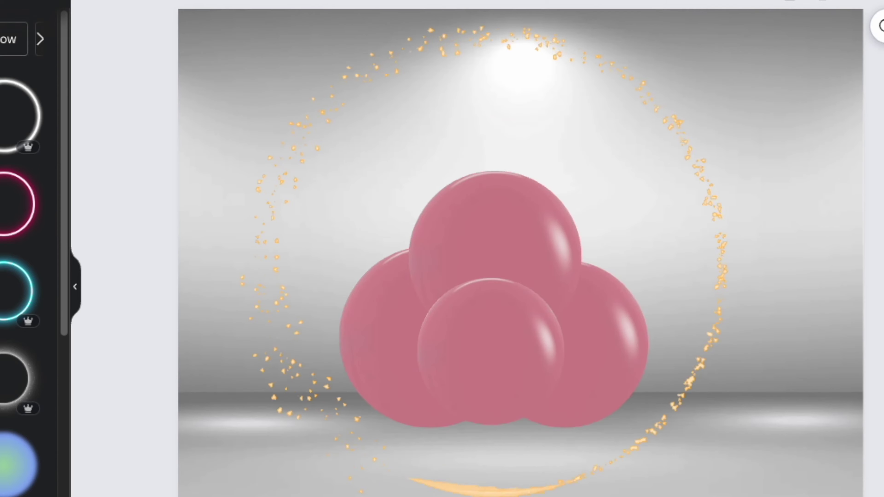
{"action": "left_click_drag", "start_coordinate": [288, 108], "coordinate": [706, 491]}
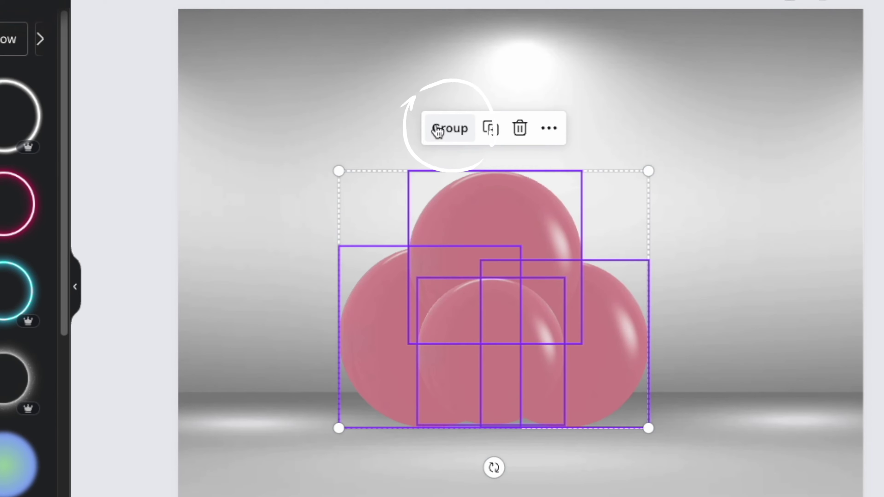
{"action": "left_click", "coordinate": [460, 135]}
{"action": "left_click", "coordinate": [678, 206]}
{"action": "left_click_drag", "start_coordinate": [445, 169], "coordinate": [811, 220]}
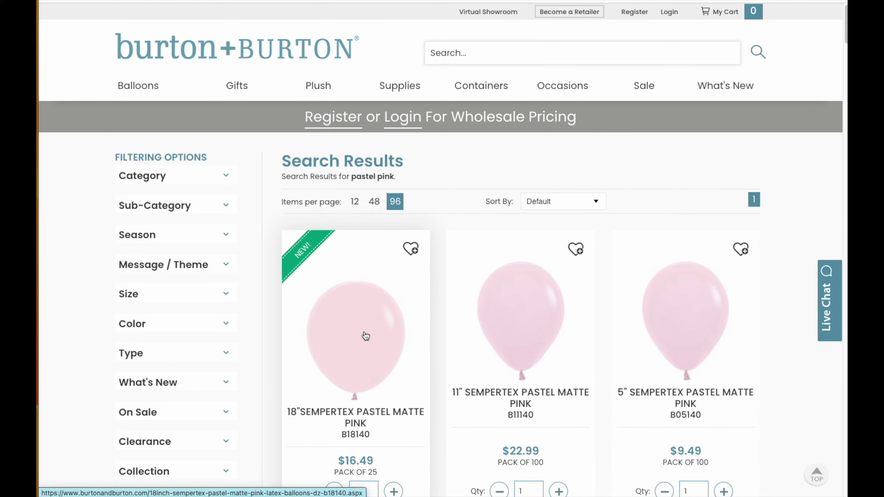
Step: On the burton+BURTON site, copy the product image of the 18" Sempertex Pastel Matte Pink balloon and paste it onto the Canva page
{"action": "left_click", "coordinate": [365, 334]}
{"action": "right_click", "coordinate": [271, 247]}
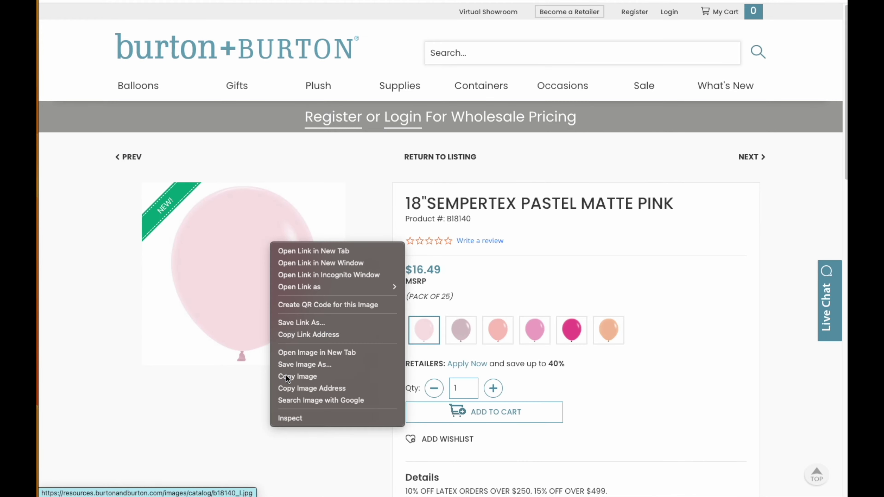
{"action": "left_click", "coordinate": [288, 378]}
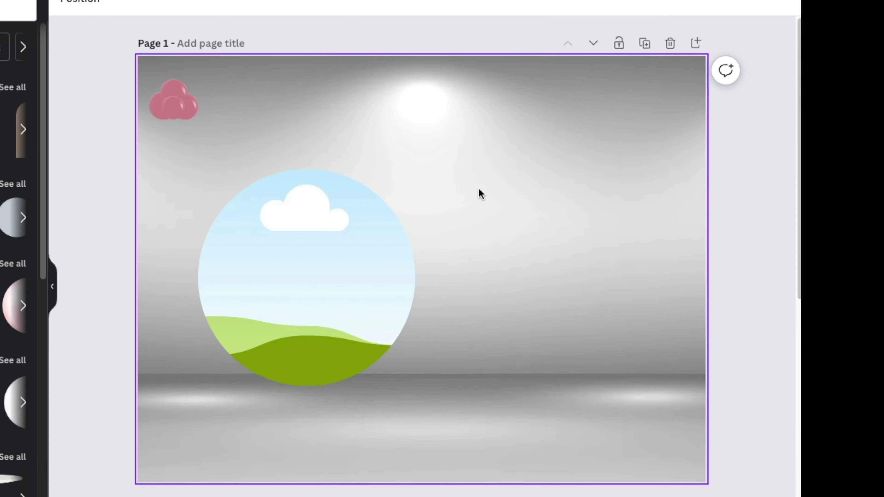
{"action": "key", "text": "ctrl+v"}
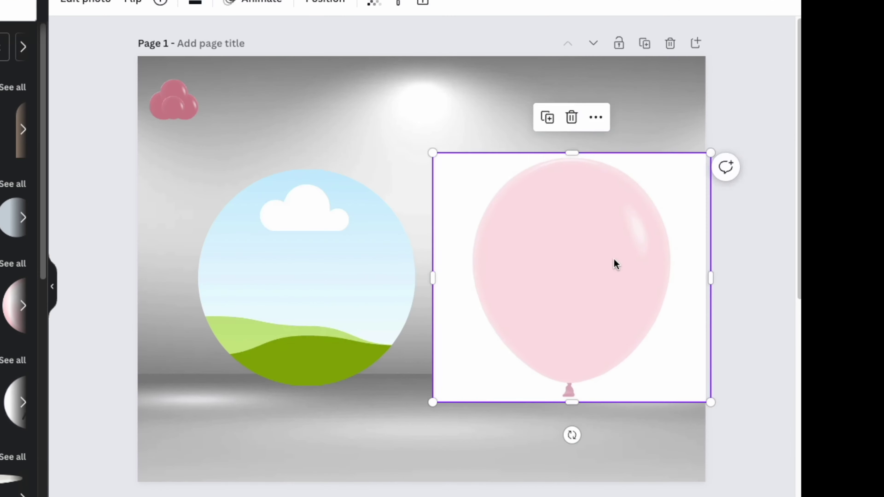
Step: Drop the pale pink balloon image into the circular frame and enlarge and reposition it until the balloon fills the circle
{"action": "left_click_drag", "start_coordinate": [613, 263], "coordinate": [355, 269]}
{"action": "double_click", "coordinate": [355, 269]}
{"action": "left_click_drag", "start_coordinate": [428, 387], "coordinate": [480, 433]}
{"action": "left_click_drag", "start_coordinate": [448, 401], "coordinate": [421, 391]}
{"action": "left_click_drag", "start_coordinate": [452, 422], "coordinate": [470, 440]}
Step: Shrink the round pale pink balloon to just over half its size and duplicate it into a four-balloon cluster
{"action": "left_click_drag", "start_coordinate": [432, 407], "coordinate": [320, 288]}
{"action": "key", "text": "Return"}
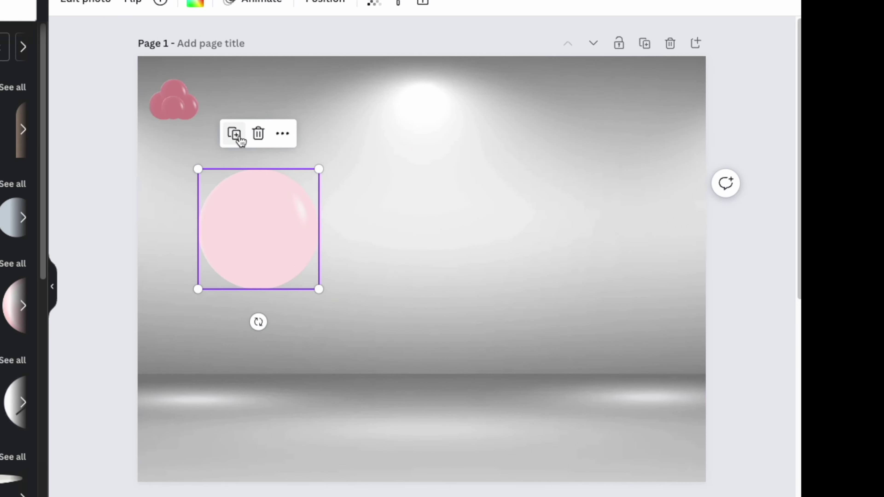
{"action": "left_click", "coordinate": [237, 136]}
{"action": "left_click_drag", "start_coordinate": [296, 239], "coordinate": [382, 235]}
{"action": "left_click", "coordinate": [324, 134]}
{"action": "left_click_drag", "start_coordinate": [309, 213], "coordinate": [296, 244]}
{"action": "key", "text": "ctrl+d"}
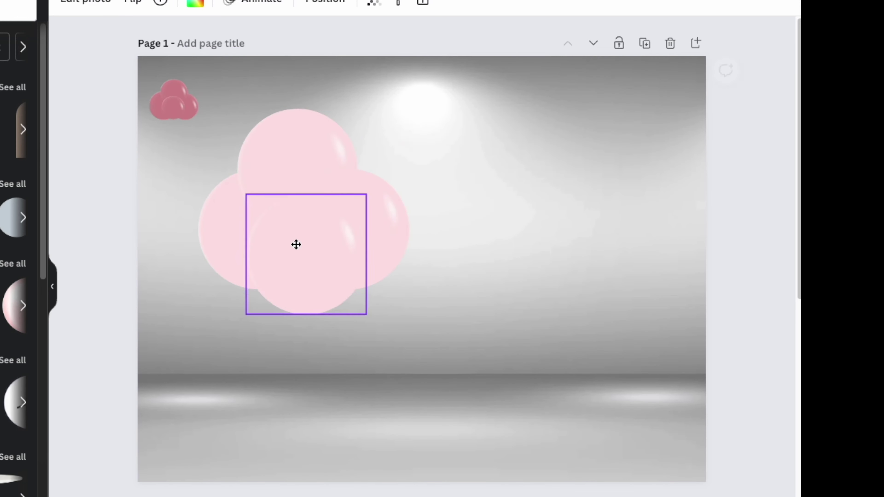
Step: Shrink the balloons of the pale pink cluster to slightly different sizes and nudge the left one outward
{"action": "left_click_drag", "start_coordinate": [343, 121], "coordinate": [334, 132]}
{"action": "left_click", "coordinate": [384, 198]}
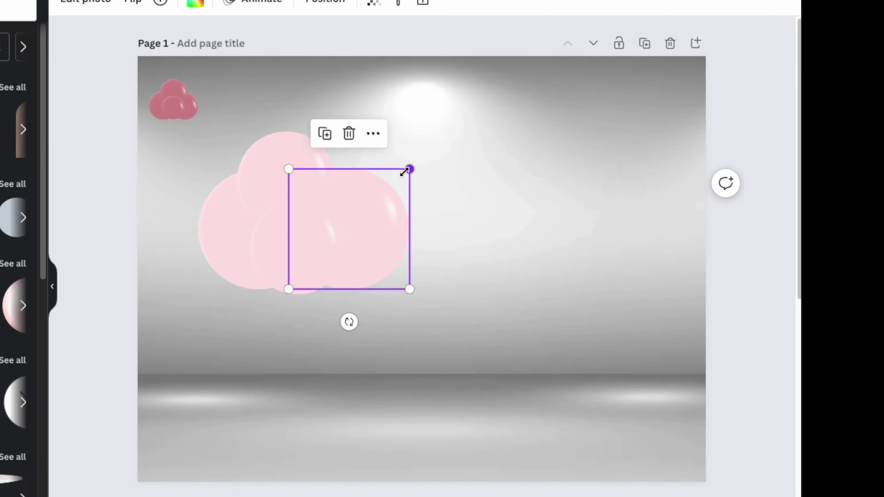
{"action": "left_click_drag", "start_coordinate": [408, 170], "coordinate": [392, 186]}
{"action": "left_click", "coordinate": [211, 206]}
{"action": "left_click_drag", "start_coordinate": [198, 170], "coordinate": [206, 176]}
{"action": "left_click_drag", "start_coordinate": [214, 209], "coordinate": [202, 205]}
Step: Select all four pale pink balloons, shrink them together and place the cluster beside the rose one along the page's upper edge
{"action": "left_click_drag", "start_coordinate": [449, 79], "coordinate": [223, 279]}
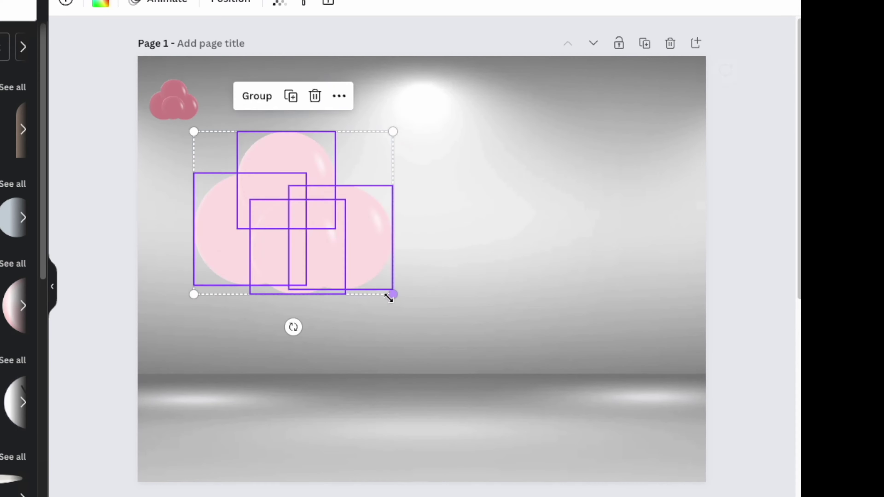
{"action": "left_click_drag", "start_coordinate": [391, 296], "coordinate": [273, 197]}
{"action": "left_click_drag", "start_coordinate": [238, 165], "coordinate": [259, 104]}
{"action": "left_click_drag", "start_coordinate": [294, 130], "coordinate": [284, 121]}
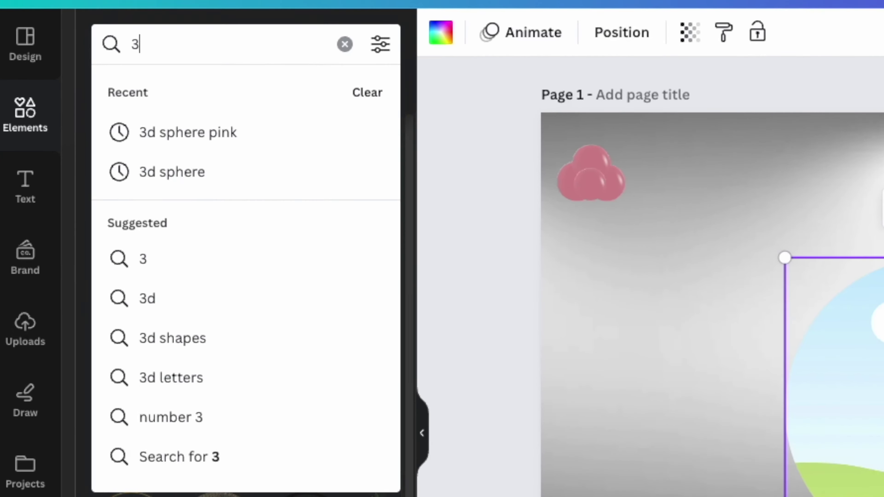
Step: Search the elements for "3d sphere light brown" and add a light brown sphere to the page
{"action": "type", "text": "d sphere light brown"}
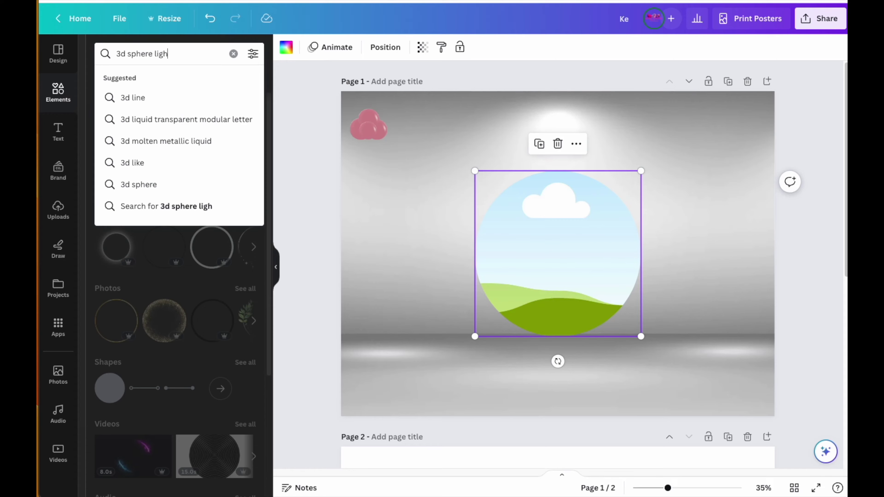
{"action": "key", "text": "Return"}
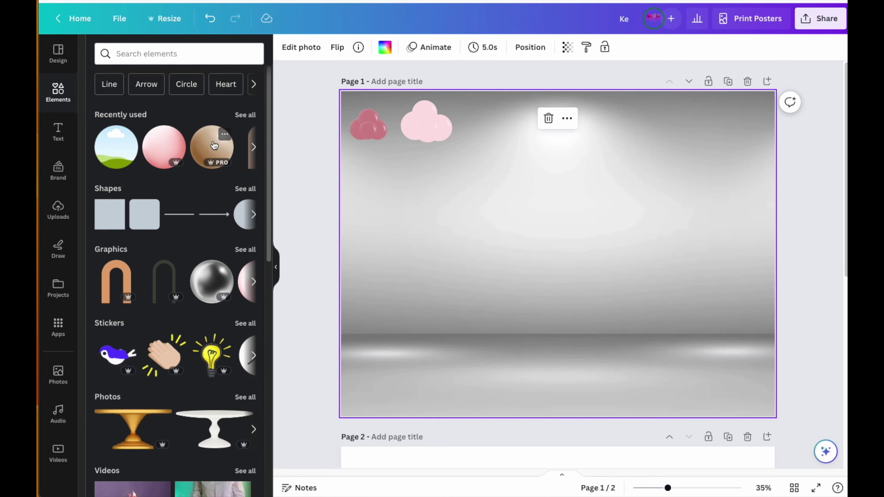
{"action": "left_click", "coordinate": [214, 146]}
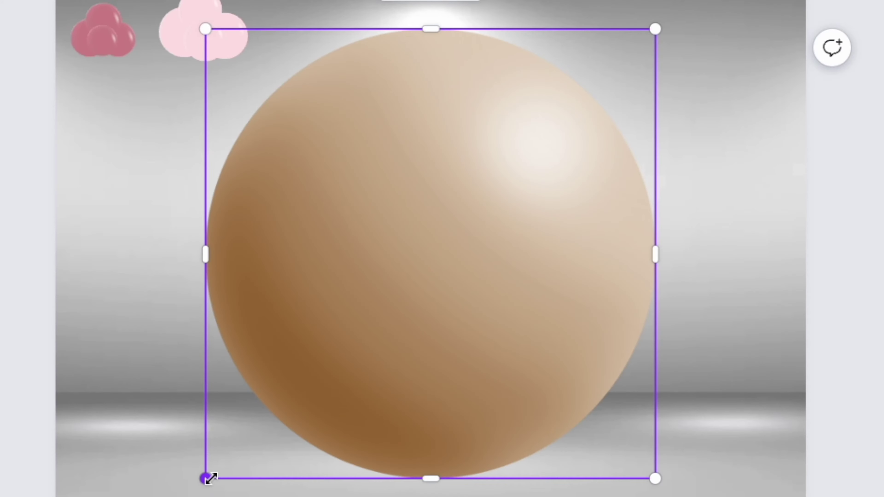
Step: Shrink the brown sphere to about a quarter of its size and duplicate it into an overlapping cluster of four
{"action": "left_click_drag", "start_coordinate": [206, 479], "coordinate": [549, 139]}
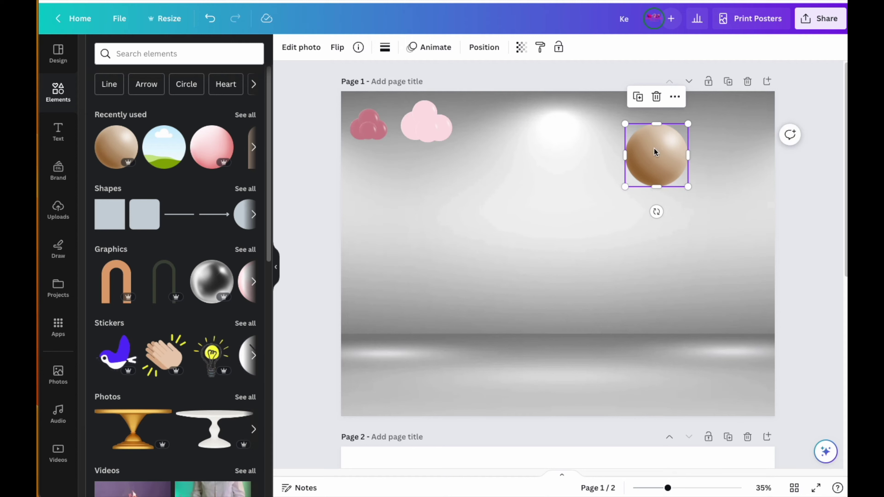
{"action": "left_click_drag", "start_coordinate": [655, 152], "coordinate": [506, 225]}
{"action": "key", "text": "ctrl+d"}
{"action": "left_click", "coordinate": [503, 234], "text": "shift"}
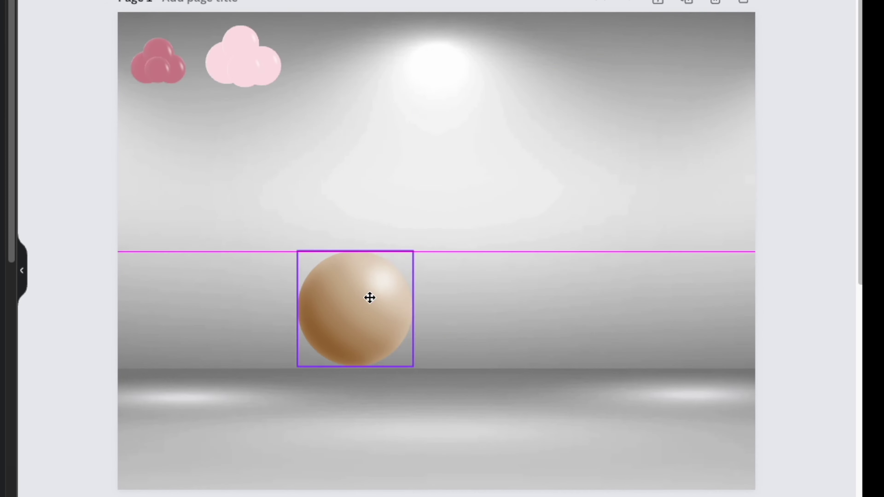
{"action": "key", "text": "ctrl+d"}
{"action": "left_click_drag", "start_coordinate": [369, 296], "coordinate": [444, 222]}
{"action": "key", "text": "ctrl+d"}
{"action": "key", "text": "ctrl+d"}
Step: Change the top brown sphere's layer order so it sits behind the front and right spheres but ahead of the left one
{"action": "right_click", "coordinate": [414, 237]}
{"action": "mouse_move", "coordinate": [450, 335]}
{"action": "left_click", "coordinate": [678, 432]}
{"action": "right_click", "coordinate": [413, 223]}
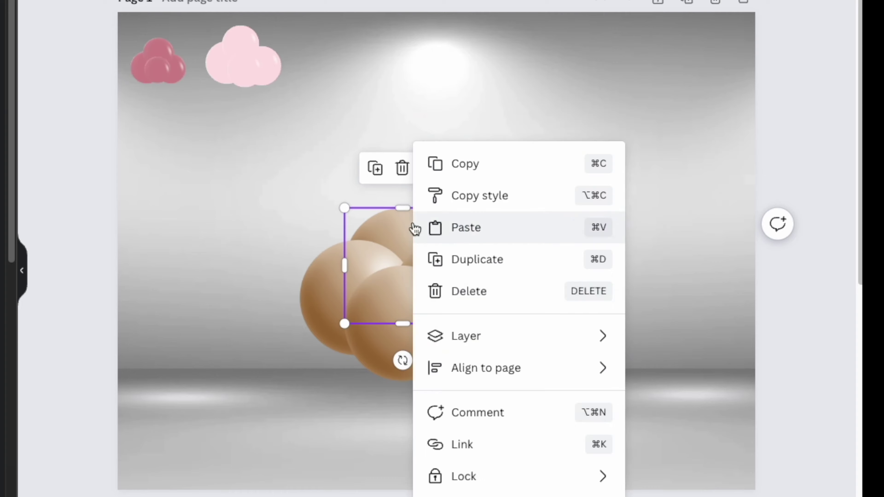
{"action": "left_click", "coordinate": [724, 338]}
Step: Shrink the front and right brown spheres slightly and nudge them into place within the cluster
{"action": "left_click", "coordinate": [366, 334]}
{"action": "left_click_drag", "start_coordinate": [462, 382], "coordinate": [444, 364]}
{"action": "left_click", "coordinate": [478, 299]}
{"action": "left_click_drag", "start_coordinate": [507, 240], "coordinate": [479, 244]}
{"action": "left_click_drag", "start_coordinate": [466, 299], "coordinate": [466, 284]}
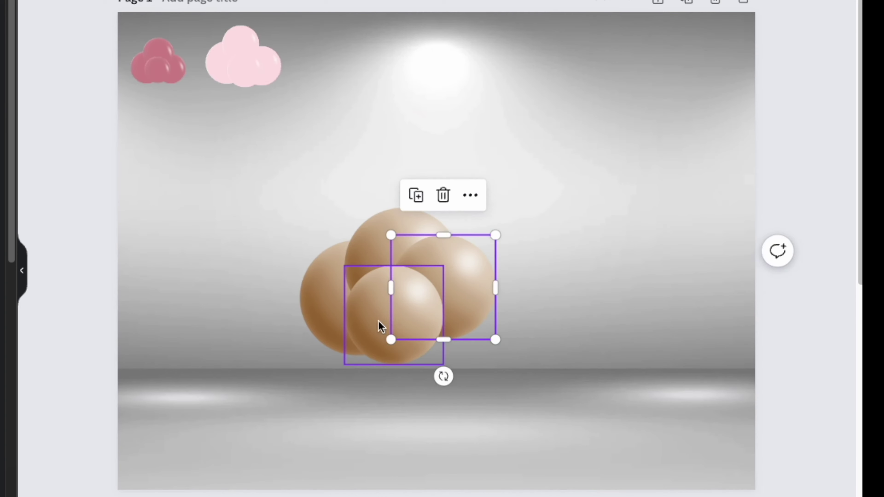
{"action": "left_click_drag", "start_coordinate": [379, 325], "coordinate": [379, 334]}
Step: Shrink the left and top brown spheres slightly and tighten the cluster, lowering the right sphere a little
{"action": "left_click", "coordinate": [324, 293]}
{"action": "mouse_move", "coordinate": [303, 247]}
{"action": "left_mouse_down"}
{"action": "mouse_move", "coordinate": [319, 250]}
{"action": "mouse_move", "coordinate": [304, 252]}
{"action": "left_mouse_up"}
{"action": "key", "text": "ctrl+z"}
{"action": "left_click_drag", "start_coordinate": [329, 303], "coordinate": [320, 302]}
{"action": "left_click", "coordinate": [405, 239]}
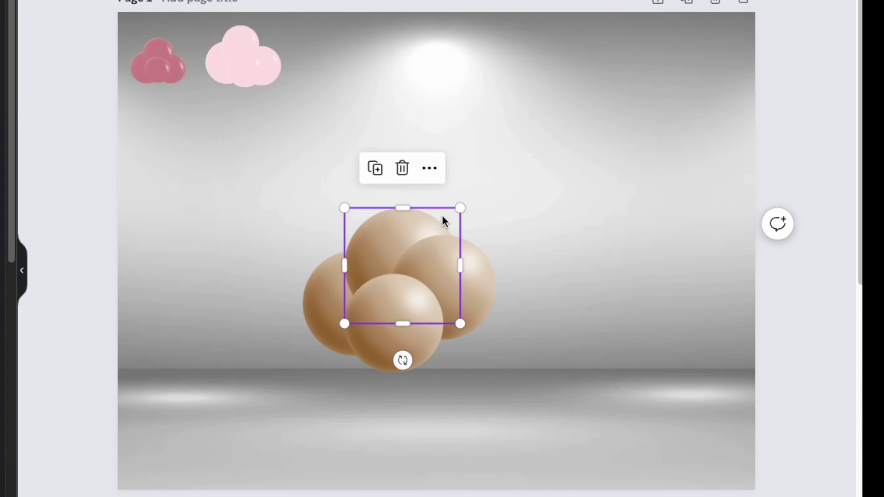
{"action": "left_click_drag", "start_coordinate": [459, 208], "coordinate": [444, 224]}
{"action": "left_click_drag", "start_coordinate": [379, 248], "coordinate": [376, 240]}
{"action": "left_click_drag", "start_coordinate": [472, 280], "coordinate": [468, 292]}
Step: Reorder the top and left brown spheres so that the left one lies behind the others
{"action": "right_click", "coordinate": [369, 232]}
{"action": "key", "text": "Escape"}
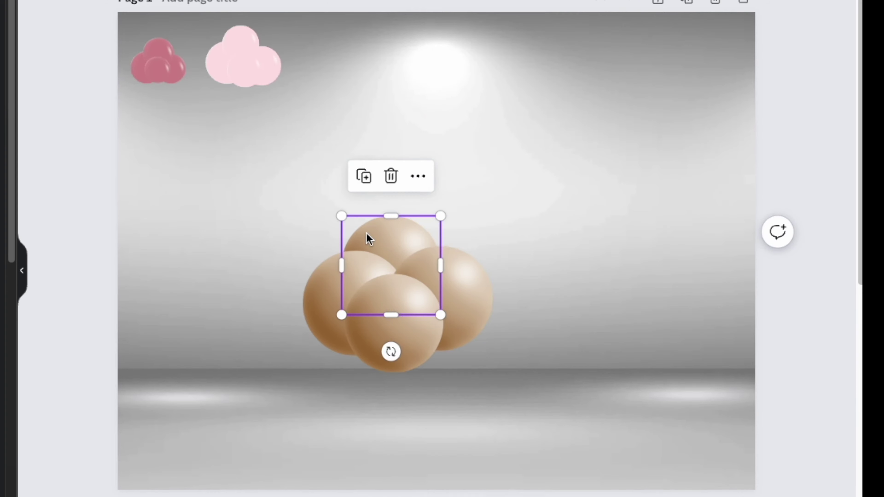
{"action": "right_click", "coordinate": [322, 283]}
{"action": "mouse_move", "coordinate": [374, 336]}
{"action": "left_click", "coordinate": [618, 412]}
Step: Select the four brown spheres, shrink them together and place the cluster below the rose one near the page's upper left corner
{"action": "left_click_drag", "start_coordinate": [278, 202], "coordinate": [546, 416]}
{"action": "left_click_drag", "start_coordinate": [493, 373], "coordinate": [191, 132]}
{"action": "left_click_drag", "start_coordinate": [209, 160], "coordinate": [205, 157]}
Step: Shrink the light pink gradient sphere and duplicate it into an overlapping cluster of four above the floor line
{"action": "left_click_drag", "start_coordinate": [661, 169], "coordinate": [543, 308]}
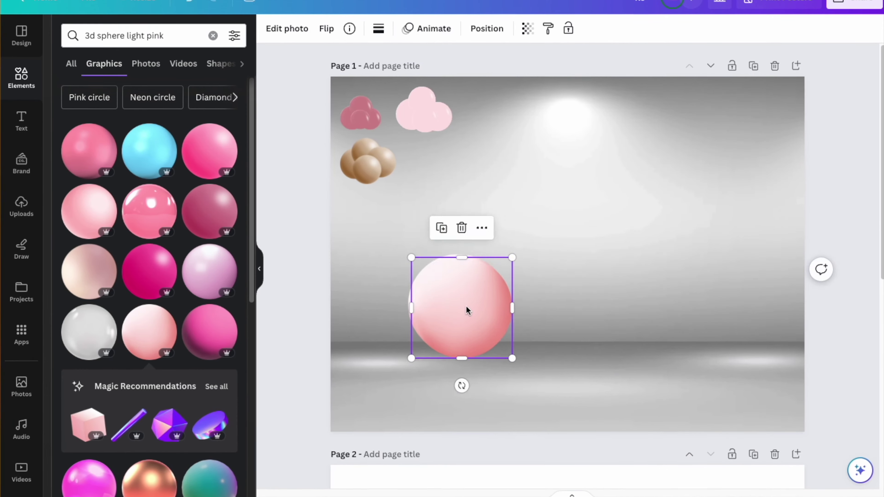
{"action": "key", "text": "ctrl+d"}
{"action": "key", "text": "ctrl+d"}
{"action": "left_click_drag", "start_coordinate": [542, 293], "coordinate": [480, 245]}
{"action": "key", "text": "ctrl+d"}
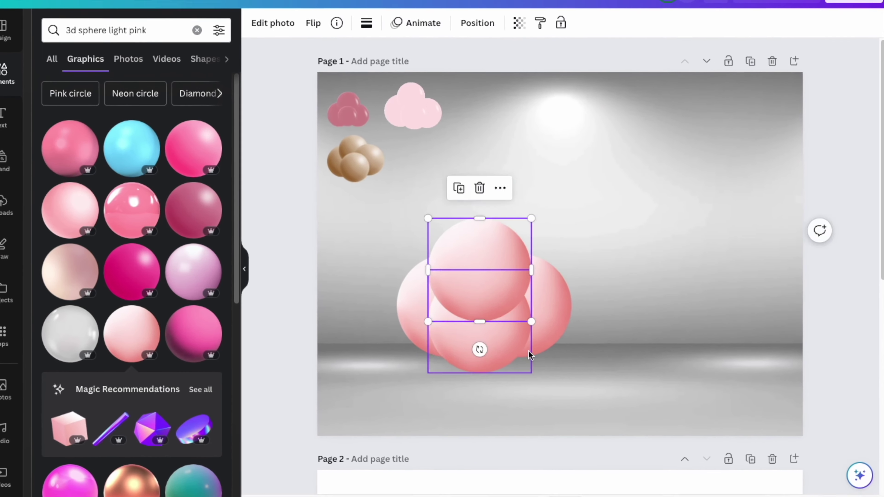
Step: Shrink the light pink spheres to slightly different sizes and spread the left one outward
{"action": "left_click", "coordinate": [522, 354]}
{"action": "left_click_drag", "start_coordinate": [419, 374], "coordinate": [435, 359]}
{"action": "left_click", "coordinate": [478, 268]}
{"action": "left_click_drag", "start_coordinate": [524, 218], "coordinate": [507, 233]}
{"action": "left_click", "coordinate": [548, 314]}
{"action": "left_click_drag", "start_coordinate": [571, 368], "coordinate": [562, 359]}
{"action": "left_click_drag", "start_coordinate": [401, 294], "coordinate": [387, 295]}
{"action": "left_click_drag", "start_coordinate": [373, 258], "coordinate": [347, 278]}
Step: Move the pale pink framed balloon cluster down to the right of the gradient spheres and enlarge it to a similar size
{"action": "left_click_drag", "start_coordinate": [397, 56], "coordinate": [331, 111]}
{"action": "left_click_drag", "start_coordinate": [351, 87], "coordinate": [586, 337]}
{"action": "left_click_drag", "start_coordinate": [621, 308], "coordinate": [725, 223]}
Step: Bring the front gradient sphere forward and refine the sizes and positions of the other spheres in its cluster
{"action": "right_click", "coordinate": [439, 343]}
{"action": "left_click", "coordinate": [666, 336]}
{"action": "left_click", "coordinate": [421, 266]}
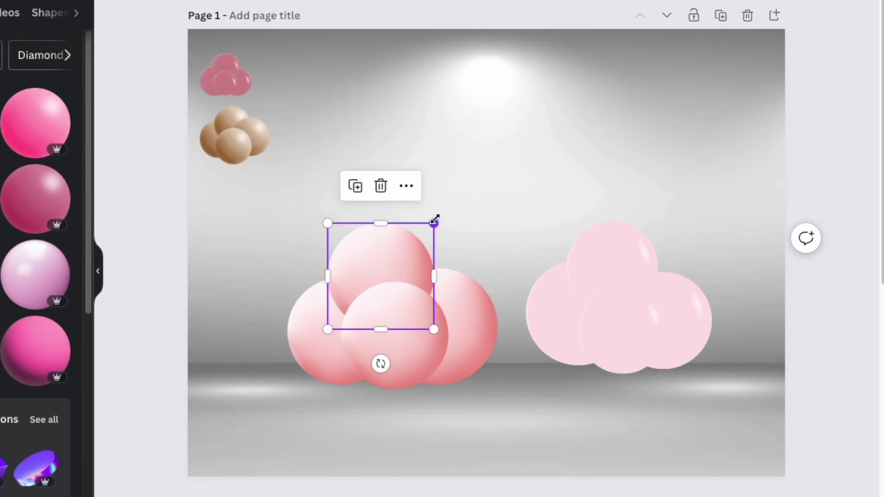
{"action": "left_click_drag", "start_coordinate": [489, 282], "coordinate": [427, 299]}
{"action": "left_click_drag", "start_coordinate": [384, 345], "coordinate": [387, 337]}
{"action": "left_click", "coordinate": [457, 313]}
{"action": "mouse_move", "coordinate": [485, 268]}
{"action": "left_mouse_down"}
{"action": "mouse_move", "coordinate": [470, 284]}
{"action": "mouse_move", "coordinate": [480, 275]}
{"action": "left_mouse_up"}
{"action": "left_click_drag", "start_coordinate": [387, 337], "coordinate": [383, 336]}
{"action": "left_click", "coordinate": [421, 117]}
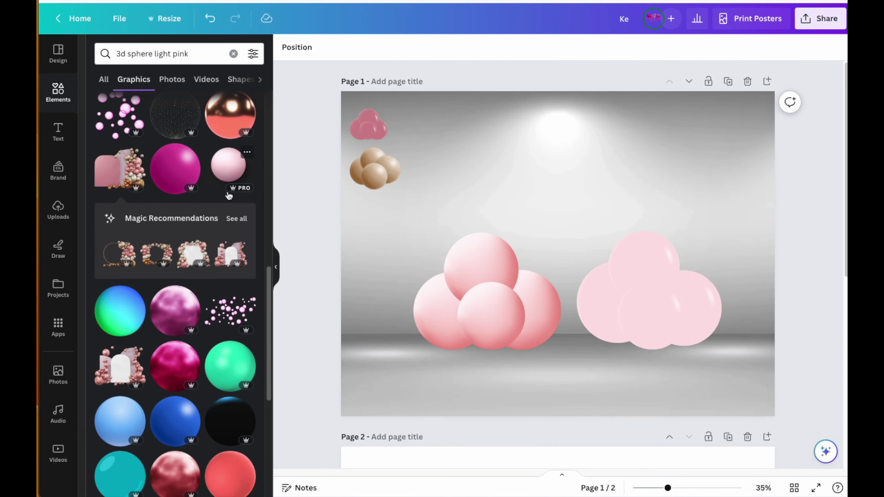
Step: Replace the image in each of the four pale pink balloon frames with the shaded light pink sphere graphic
{"action": "left_click_drag", "start_coordinate": [233, 165], "coordinate": [651, 310]}
{"action": "left_click_drag", "start_coordinate": [228, 165], "coordinate": [641, 259]}
{"action": "left_click_drag", "start_coordinate": [216, 164], "coordinate": [605, 296]}
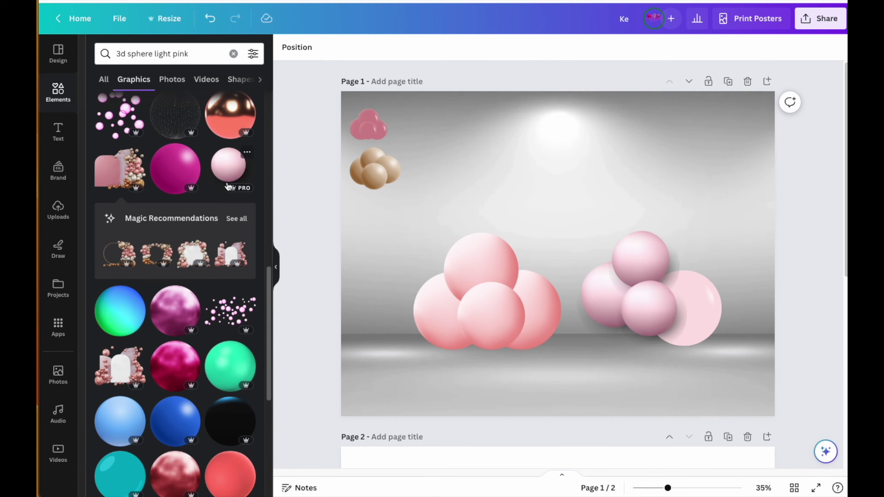
{"action": "left_click_drag", "start_coordinate": [788, 279], "coordinate": [688, 296]}
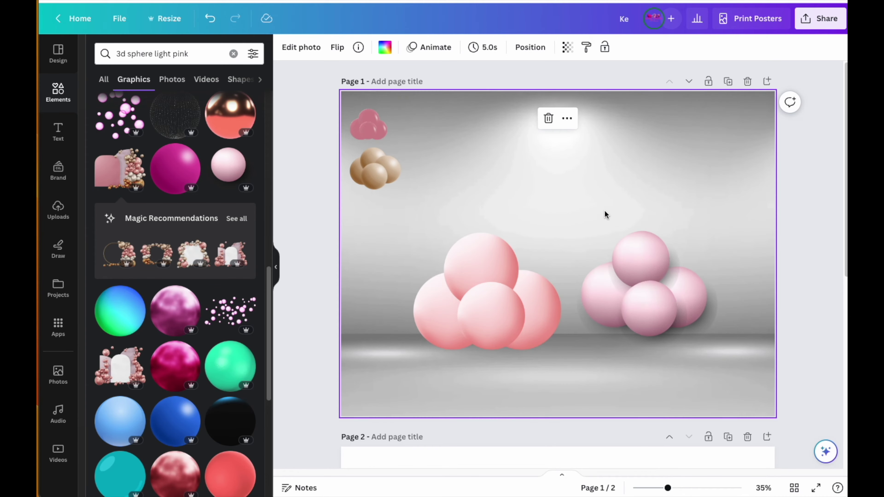
{"action": "left_click_drag", "start_coordinate": [609, 293], "coordinate": [613, 293]}
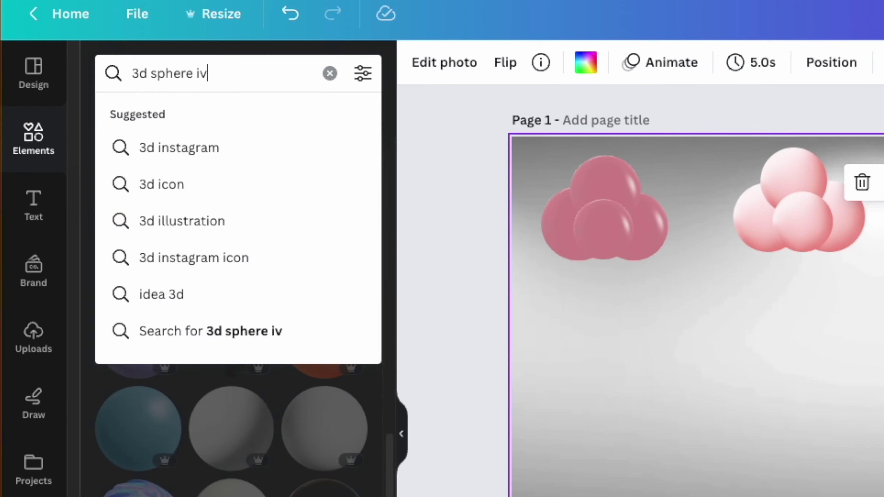
Step: Search the elements for "3d sphere ivory" and arrange copies of the ivory sphere into an overlapping cluster
{"action": "type", "text": "ory"}
{"action": "key", "text": "Return"}
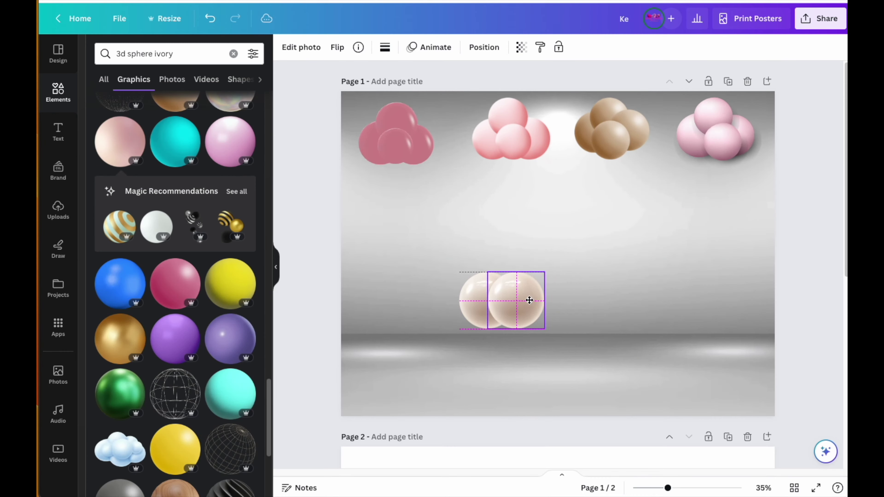
{"action": "left_click_drag", "start_coordinate": [529, 300], "coordinate": [475, 259]}
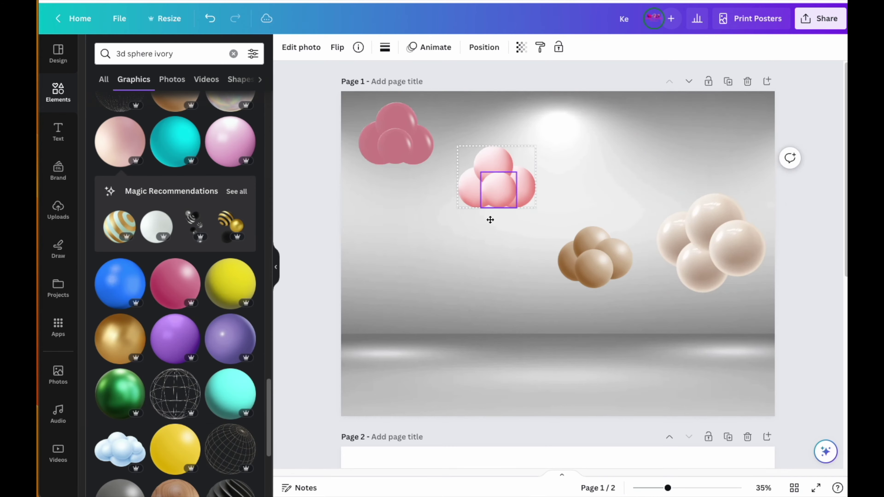
Step: Line up the four balloon clusters along the poster's upper edge and search the graphics for "arch"
{"action": "left_click", "coordinate": [704, 239]}
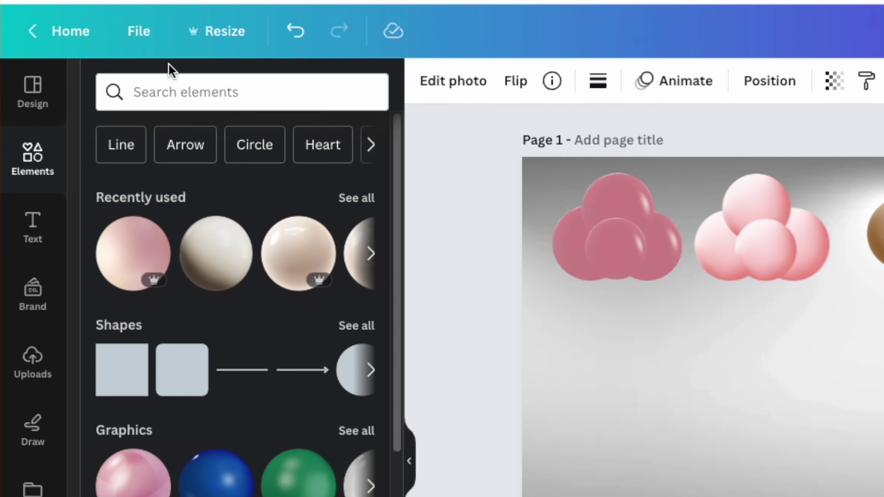
{"action": "left_click", "coordinate": [184, 92]}
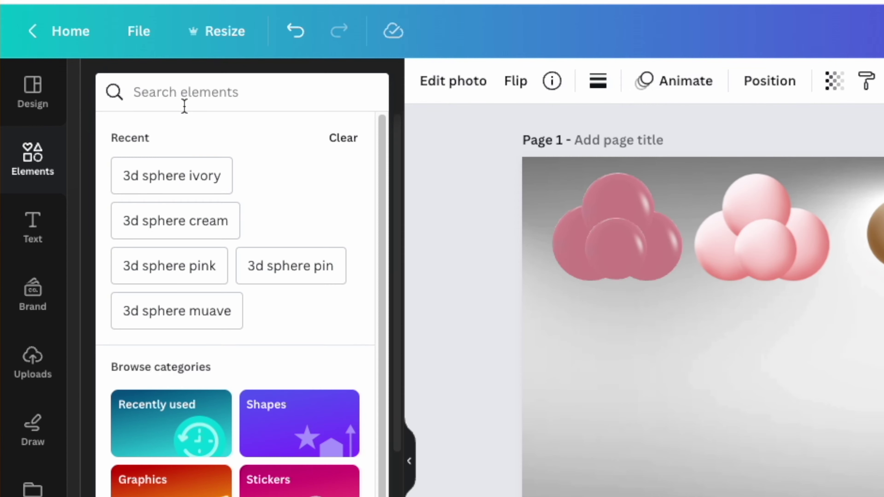
{"action": "type", "text": "arch"}
{"action": "key", "text": "Return"}
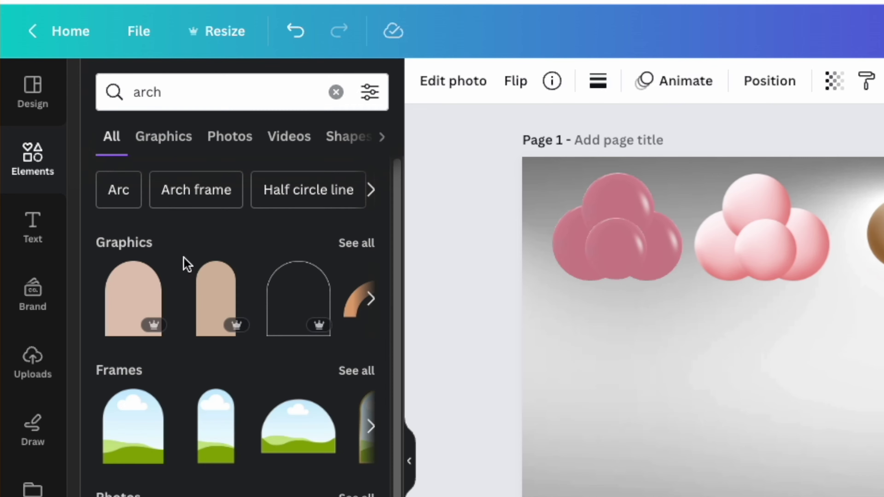
{"action": "left_click", "coordinate": [357, 243]}
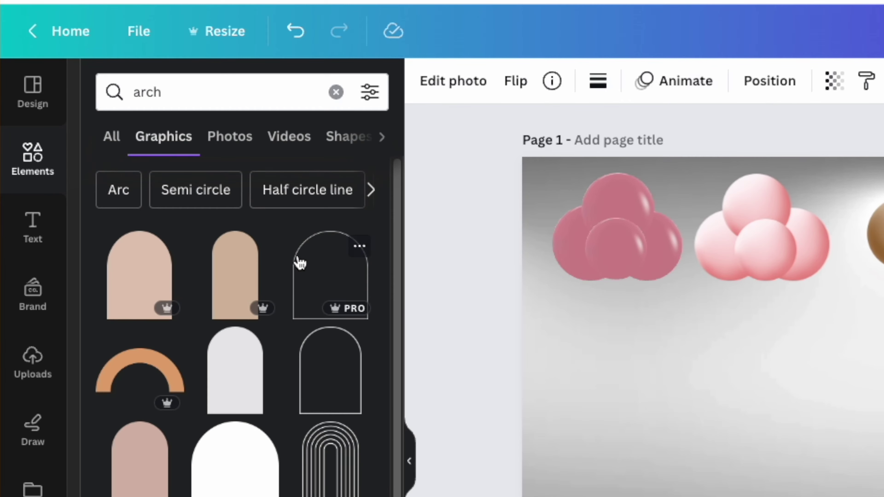
Step: Add a black arch, a tan arch and a dusty pink arch graphic to the room scene
{"action": "left_click", "coordinate": [237, 378]}
{"action": "left_click_drag", "start_coordinate": [553, 232], "coordinate": [566, 275]}
{"action": "left_click", "coordinate": [235, 275]}
{"action": "left_click", "coordinate": [120, 356]}
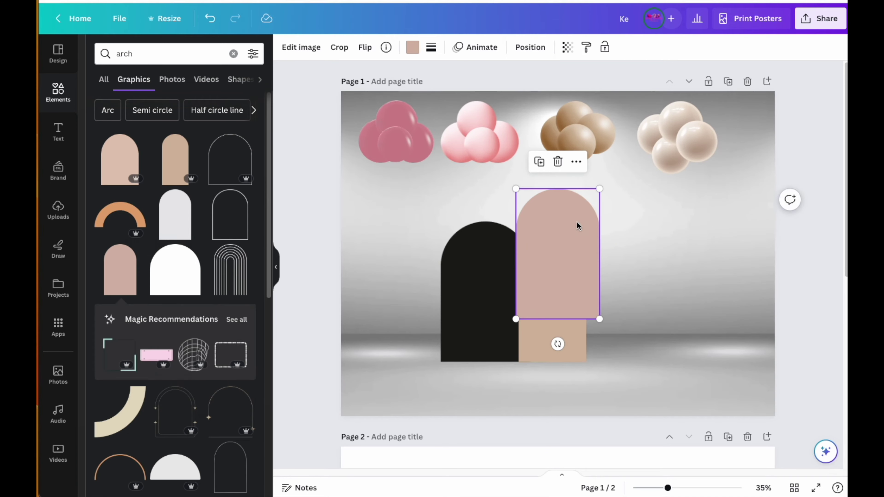
Step: Delete the dusty pink and first tan arches, and place a new tan arch on the floor overlapping the black arch's right side
{"action": "left_click", "coordinate": [553, 289]}
{"action": "left_click_drag", "start_coordinate": [578, 228], "coordinate": [547, 281]}
{"action": "key", "text": "Delete"}
{"action": "left_click", "coordinate": [557, 296]}
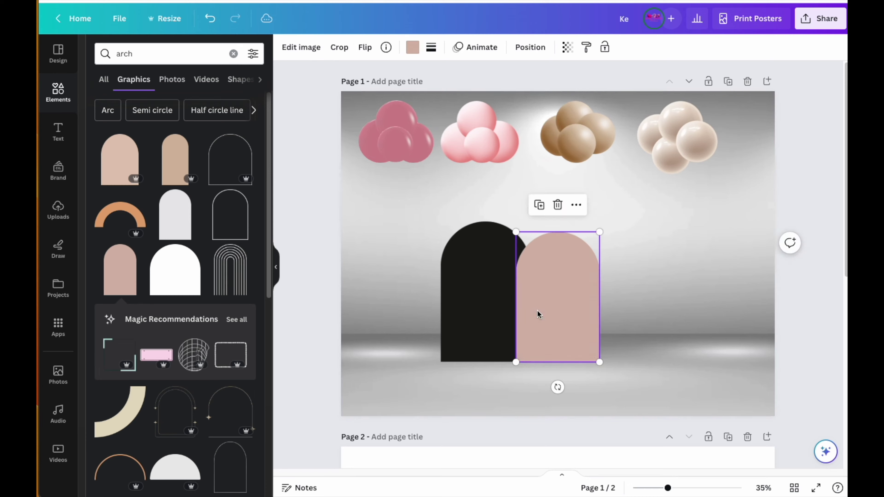
{"action": "key", "text": "Delete"}
{"action": "left_click", "coordinate": [175, 159]}
{"action": "left_click_drag", "start_coordinate": [549, 238], "coordinate": [546, 281]}
Step: Enlarge the black and tan arches slightly and shift them to the right on the floor
{"action": "left_click", "coordinate": [477, 237]}
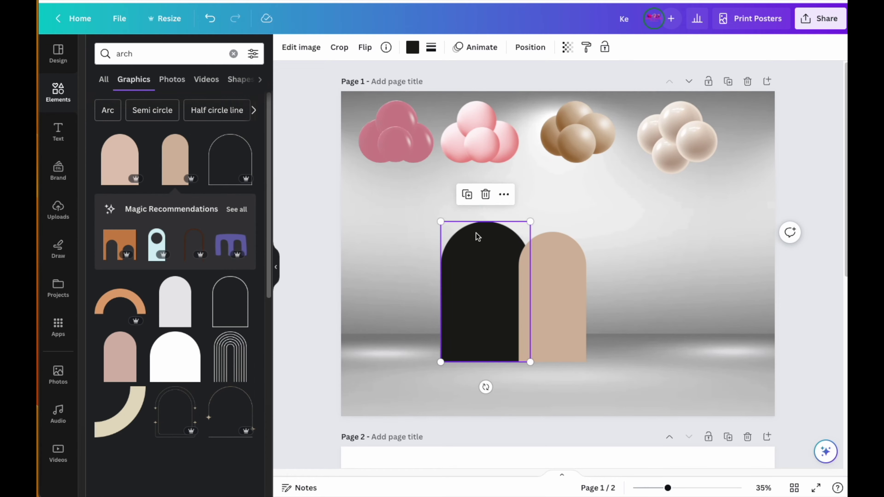
{"action": "left_click_drag", "start_coordinate": [443, 207], "coordinate": [446, 211]}
{"action": "left_click_drag", "start_coordinate": [554, 288], "coordinate": [545, 287]}
{"action": "left_click_drag", "start_coordinate": [578, 233], "coordinate": [582, 226]}
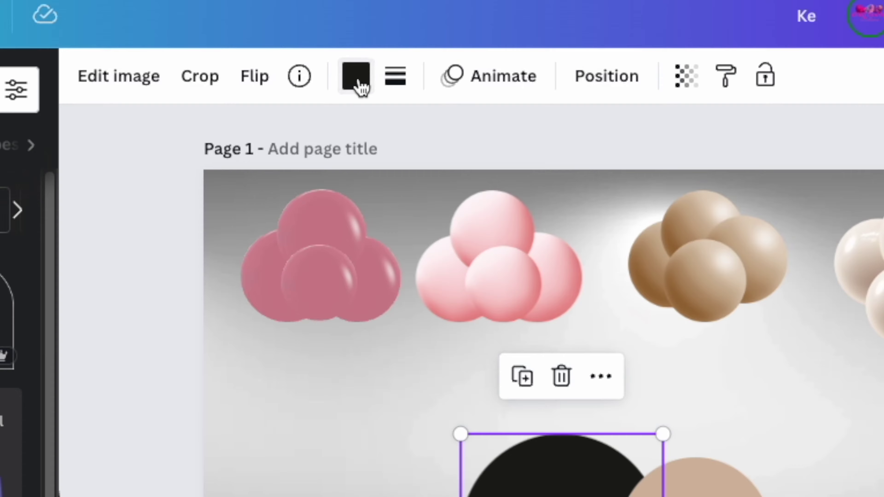
Step: Recolour the black arch light dusty pink and the tan arch light beige using the poster's photo colours
{"action": "left_click", "coordinate": [356, 80]}
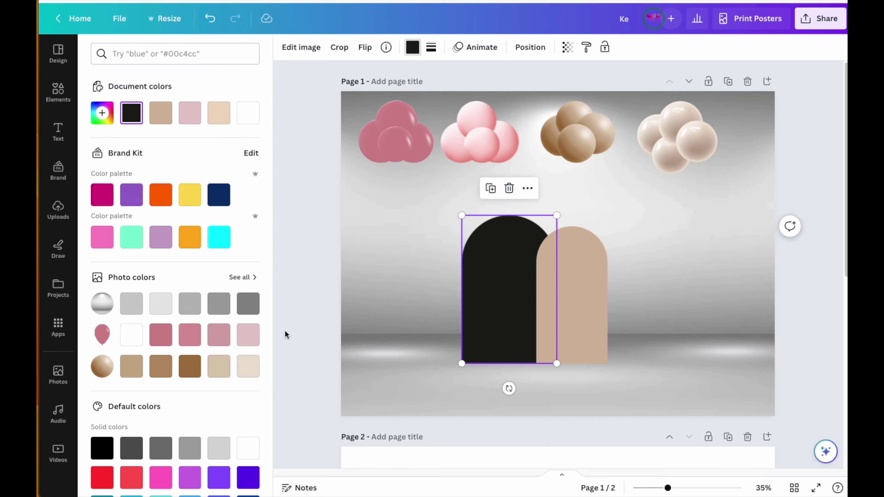
{"action": "left_click", "coordinate": [248, 334]}
{"action": "left_click", "coordinate": [599, 302]}
{"action": "left_click", "coordinate": [248, 367]}
{"action": "left_click", "coordinate": [457, 317]}
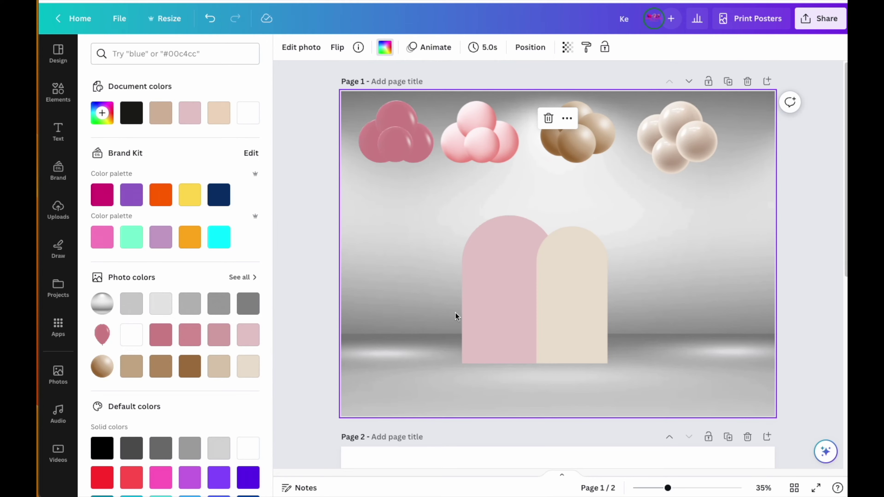
{"action": "left_click", "coordinate": [102, 112]}
{"action": "left_click", "coordinate": [501, 289]}
{"action": "left_click", "coordinate": [102, 112]}
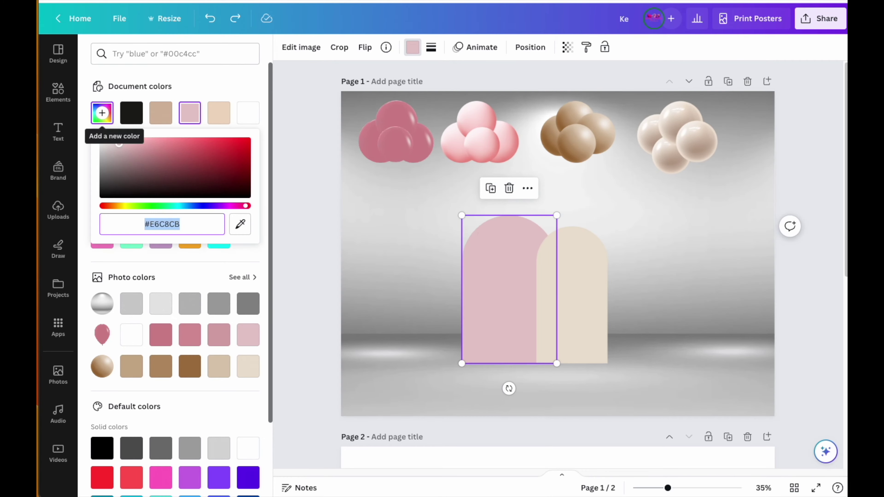
{"action": "left_click_drag", "start_coordinate": [121, 145], "coordinate": [111, 140]}
{"action": "left_click", "coordinate": [701, 365]}
{"action": "left_click", "coordinate": [210, 18]}
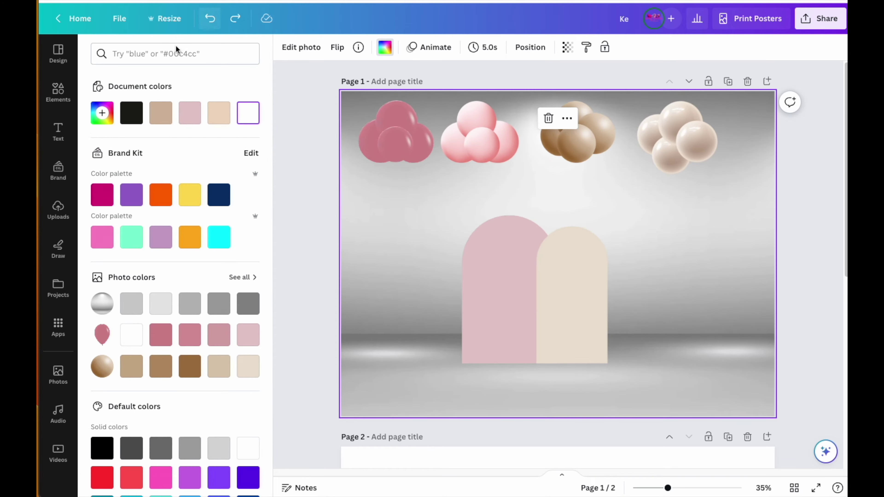
Step: Lighten the taller arch to a custom pale pink and position it on the right of the beige arch
{"action": "left_click", "coordinate": [468, 288]}
{"action": "left_click", "coordinate": [102, 113]}
{"action": "left_click_drag", "start_coordinate": [117, 146], "coordinate": [114, 131]}
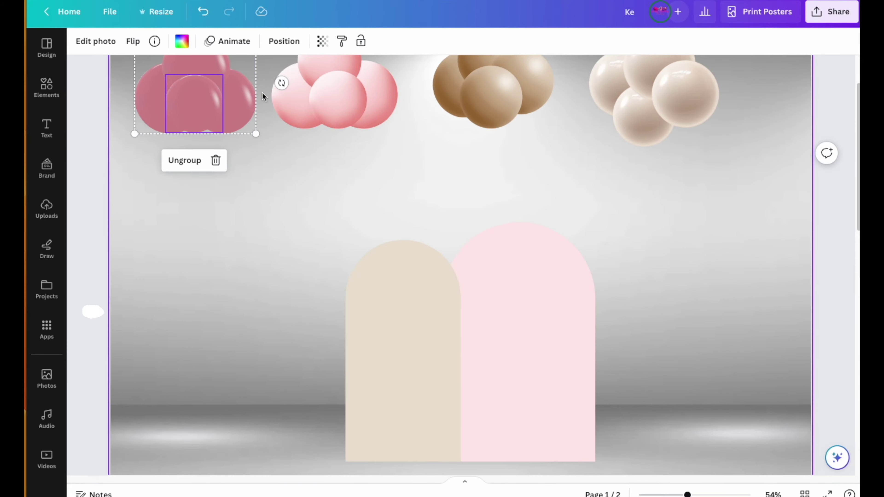
Step: Duplicate the pink balloon cluster and place a smaller copy at the base of the pale pink arch's right edge
{"action": "right_click", "coordinate": [331, 89]}
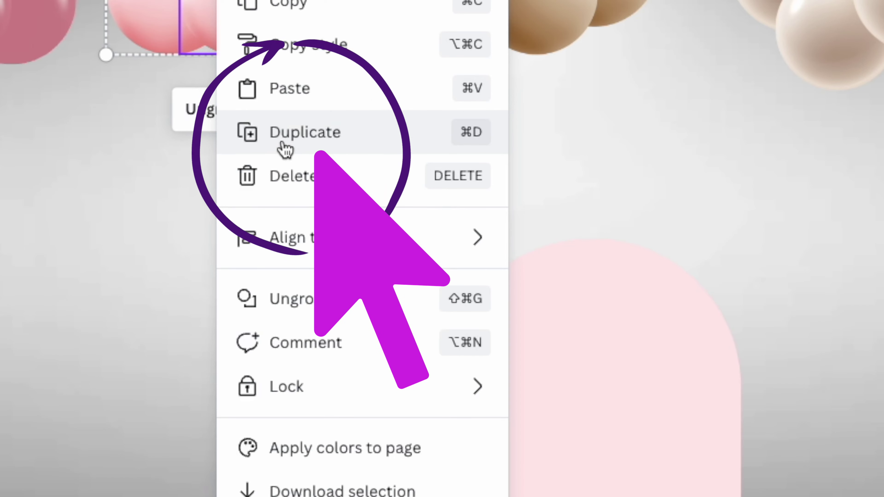
{"action": "left_click", "coordinate": [285, 149]}
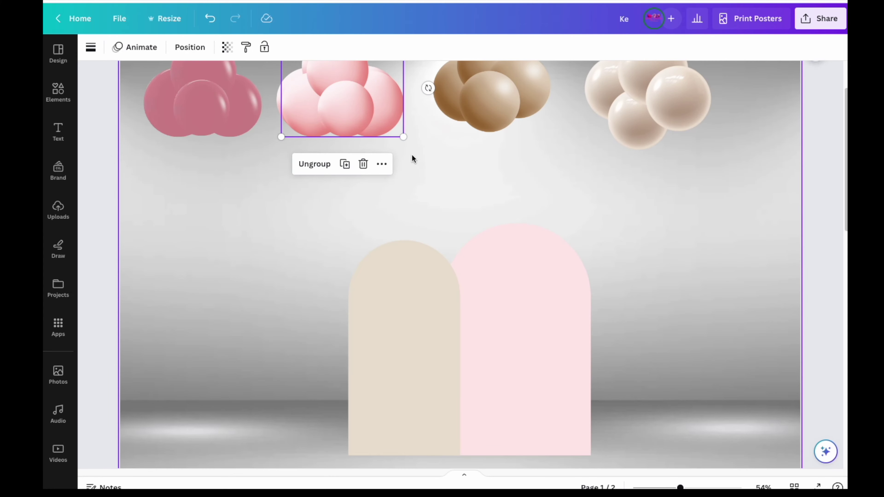
{"action": "left_click_drag", "start_coordinate": [355, 117], "coordinate": [611, 425]}
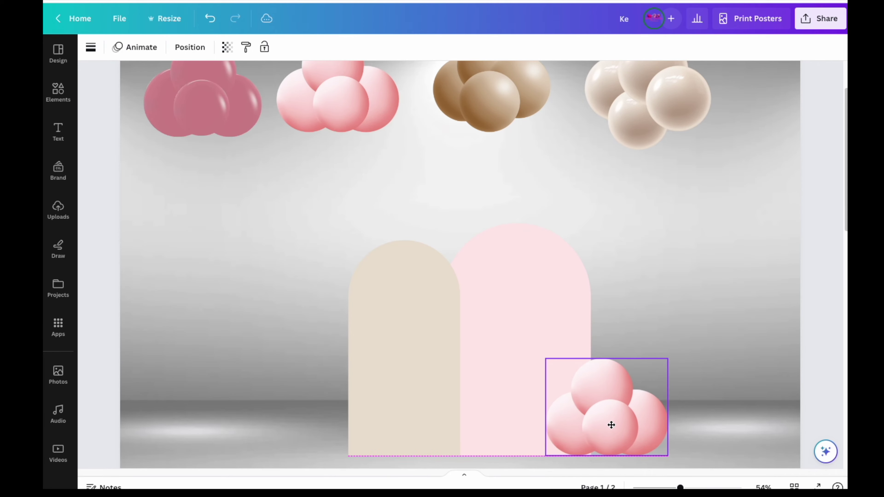
{"action": "left_click_drag", "start_coordinate": [665, 366], "coordinate": [650, 374]}
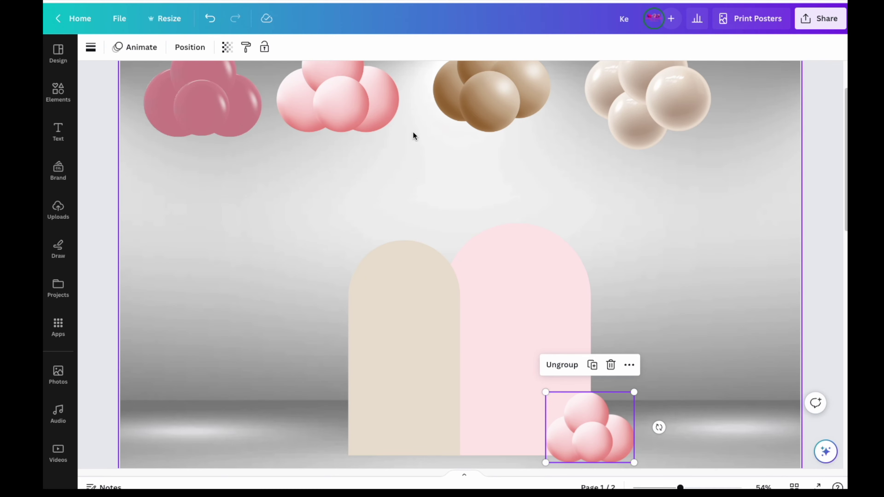
Step: Duplicate the brown balloon cluster and place a reduced copy just above the small pink cluster
{"action": "right_click", "coordinate": [493, 101]}
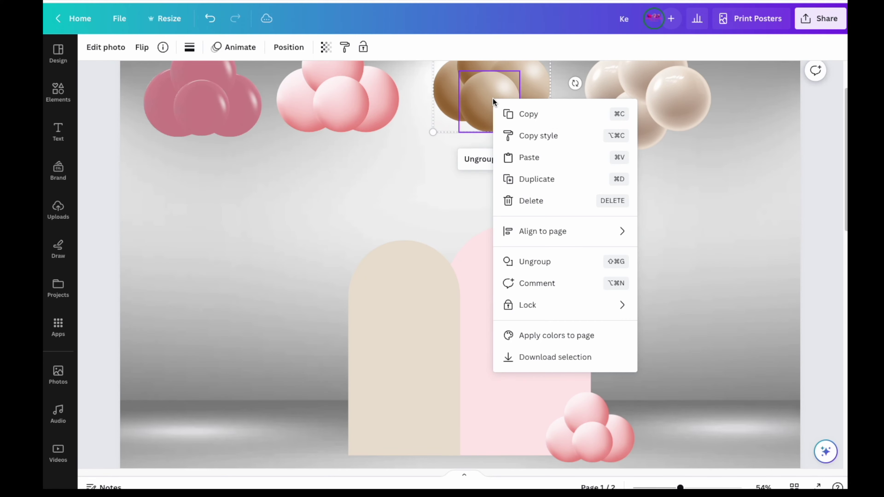
{"action": "left_click", "coordinate": [534, 189]}
{"action": "left_click_drag", "start_coordinate": [534, 113], "coordinate": [644, 417]}
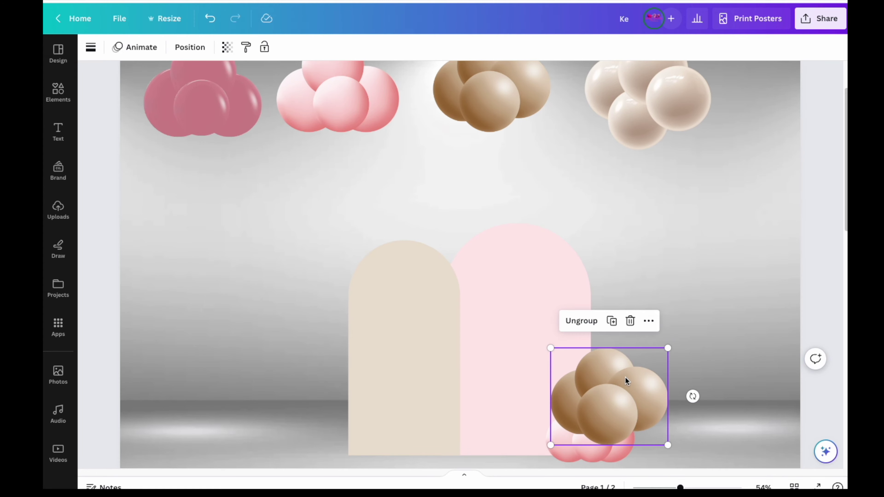
{"action": "left_click_drag", "start_coordinate": [628, 380], "coordinate": [639, 368]}
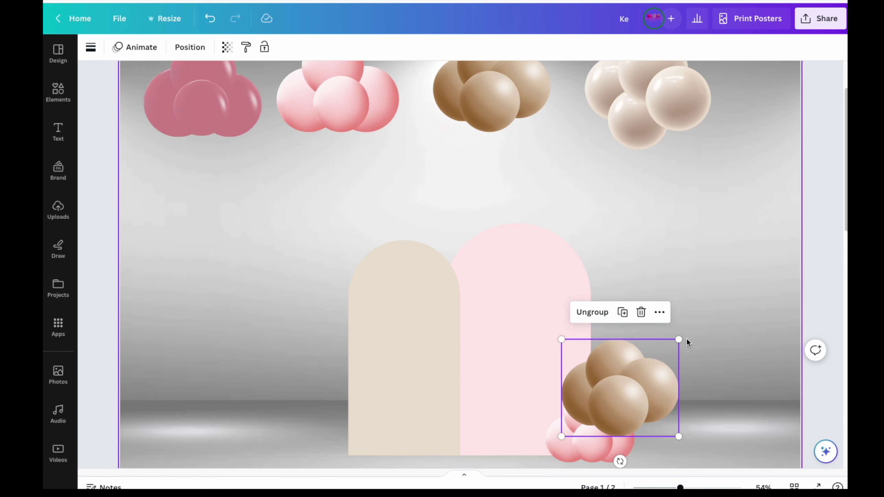
{"action": "left_click_drag", "start_coordinate": [678, 339], "coordinate": [616, 380]}
Step: Send the small brown cluster backward, behind the small pink cluster
{"action": "right_click", "coordinate": [617, 381]}
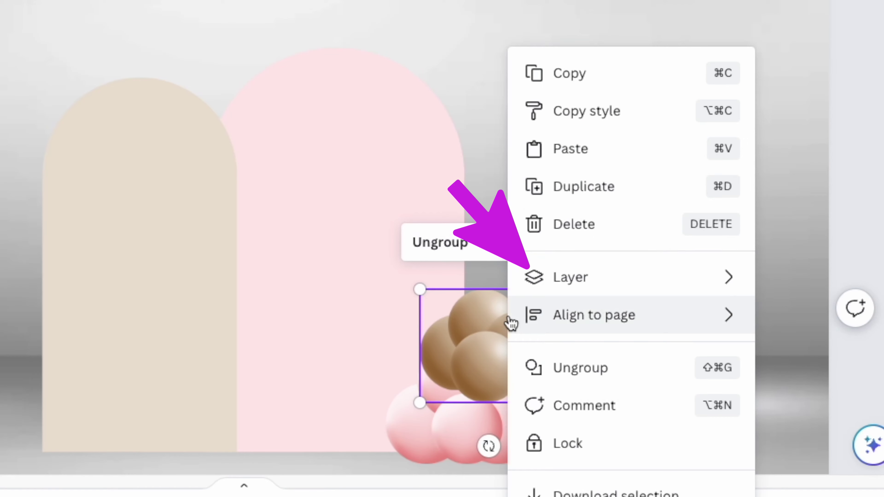
{"action": "mouse_move", "coordinate": [551, 284]}
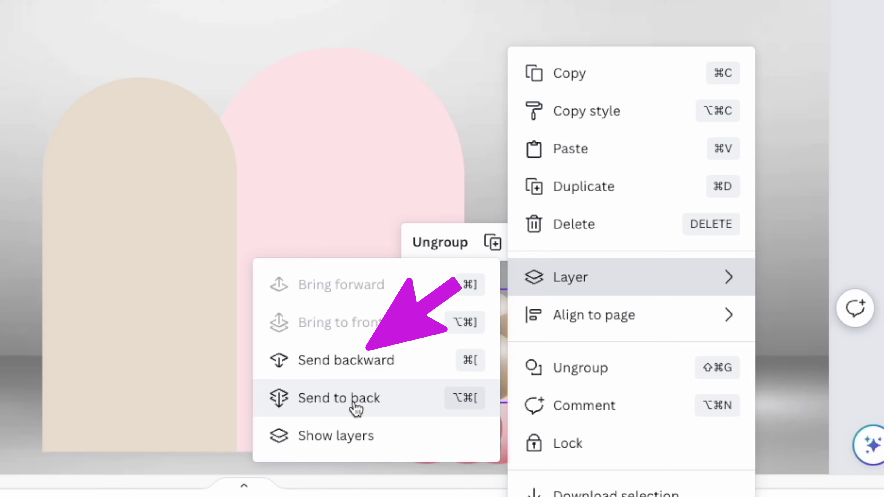
{"action": "left_click", "coordinate": [372, 360]}
Step: Add a small rose cluster at the garland's base and an ivory cluster about 2.8 × 2.6 in above the brown one
{"action": "left_click", "coordinate": [207, 102]}
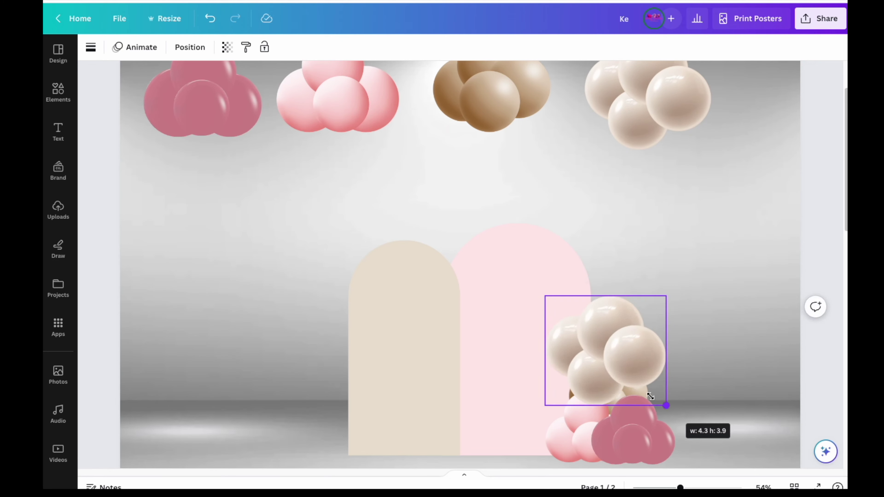
{"action": "left_click_drag", "start_coordinate": [544, 296], "coordinate": [565, 316]}
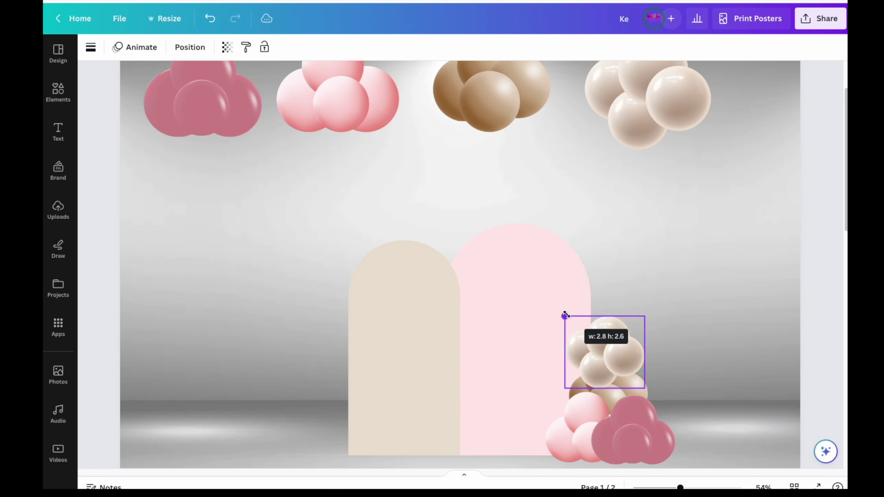
Step: Add a small rotated pink cluster at the top of the garland and nudge the small brown cluster to the right
{"action": "right_click", "coordinate": [339, 104]}
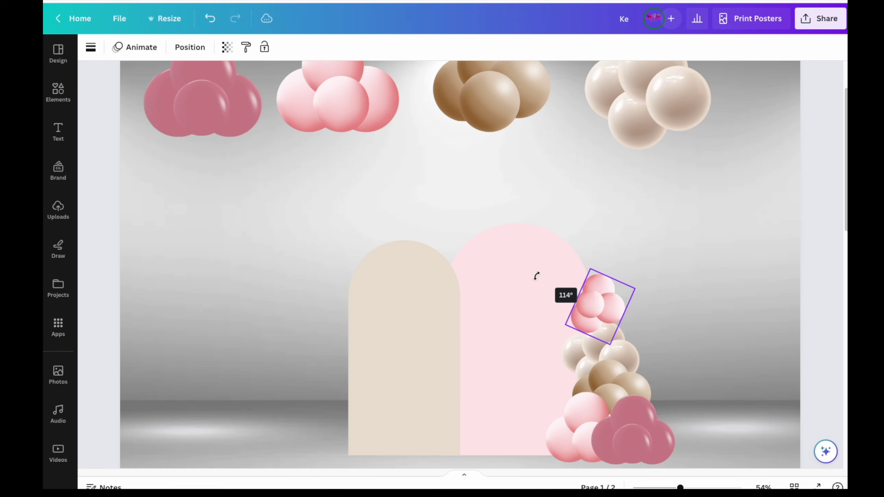
{"action": "left_click", "coordinate": [638, 280]}
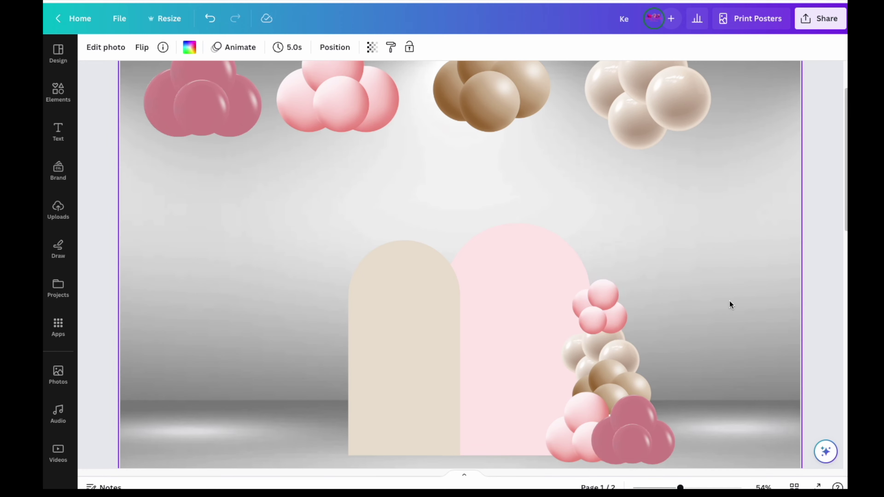
{"action": "left_click_drag", "start_coordinate": [616, 380], "coordinate": [623, 378]}
{"action": "left_click_drag", "start_coordinate": [513, 104], "coordinate": [590, 302]}
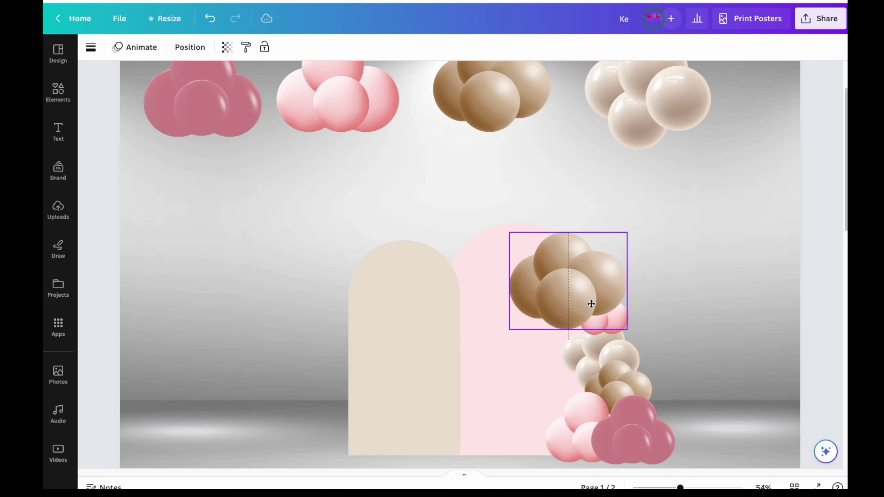
{"action": "left_click", "coordinate": [562, 294]}
{"action": "left_click", "coordinate": [341, 104]}
{"action": "left_click", "coordinate": [201, 108]}
{"action": "left_click_drag", "start_coordinate": [204, 72], "coordinate": [208, 73]}
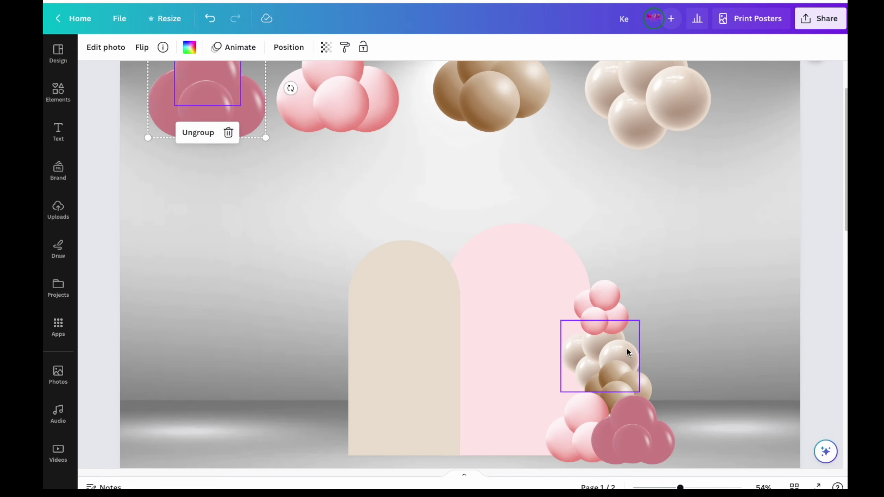
Step: Shift the garland's lower clusters to the right and place a single brown sphere beside the small brown cluster
{"action": "left_click_drag", "start_coordinate": [644, 435], "coordinate": [668, 433]}
{"action": "left_click_drag", "start_coordinate": [581, 428], "coordinate": [599, 428]}
{"action": "left_click", "coordinate": [668, 352]}
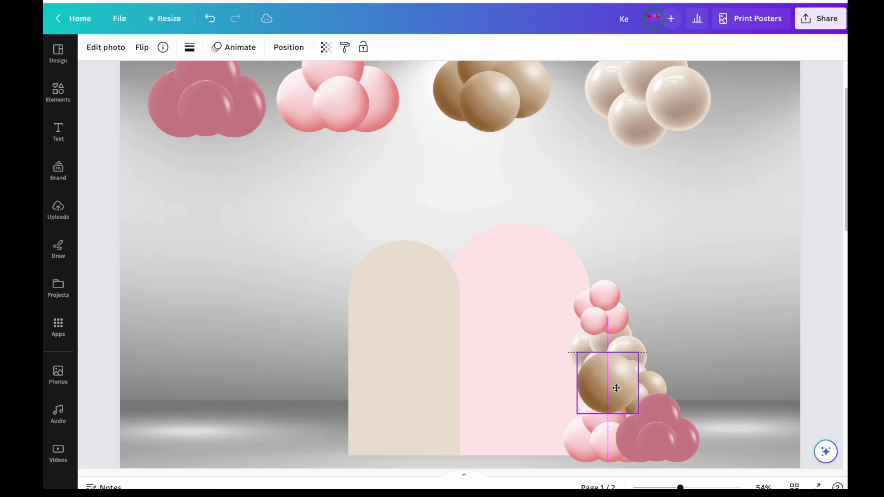
Step: Add a copy of a single pink sphere to the garland's top pink cluster and send it backward
{"action": "right_click", "coordinate": [351, 104]}
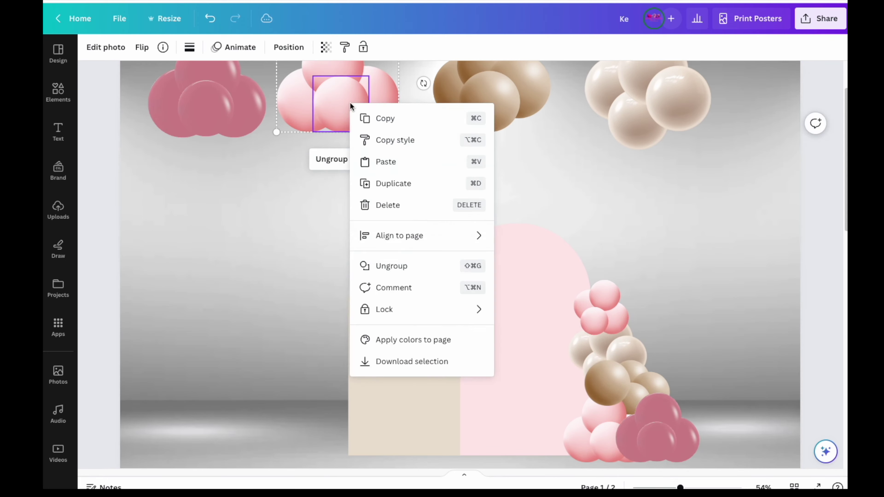
{"action": "right_click", "coordinate": [355, 99]}
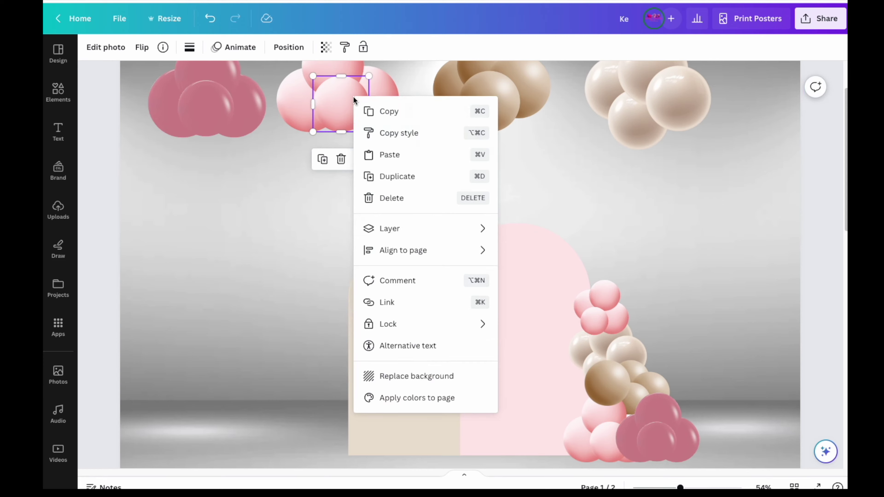
{"action": "left_click_drag", "start_coordinate": [626, 289], "coordinate": [638, 277]}
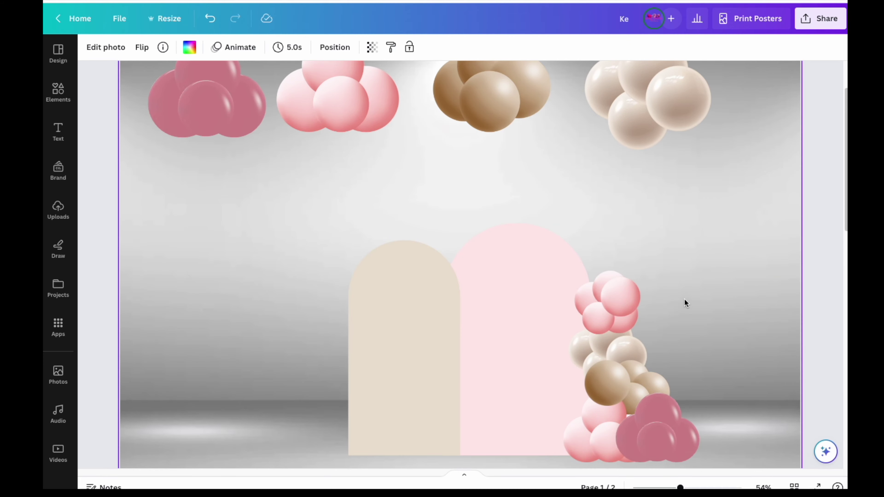
{"action": "left_click", "coordinate": [611, 279]}
{"action": "right_click", "coordinate": [609, 279]}
{"action": "mouse_move", "coordinate": [644, 310]}
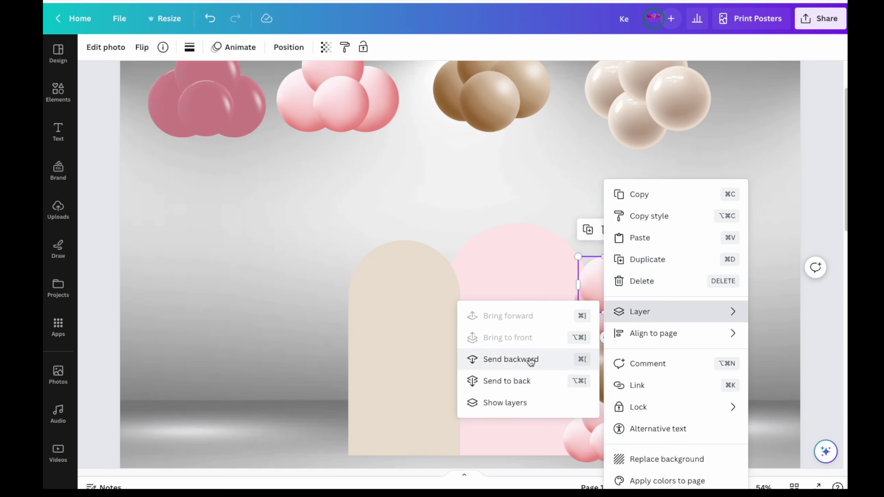
{"action": "left_click", "coordinate": [525, 360]}
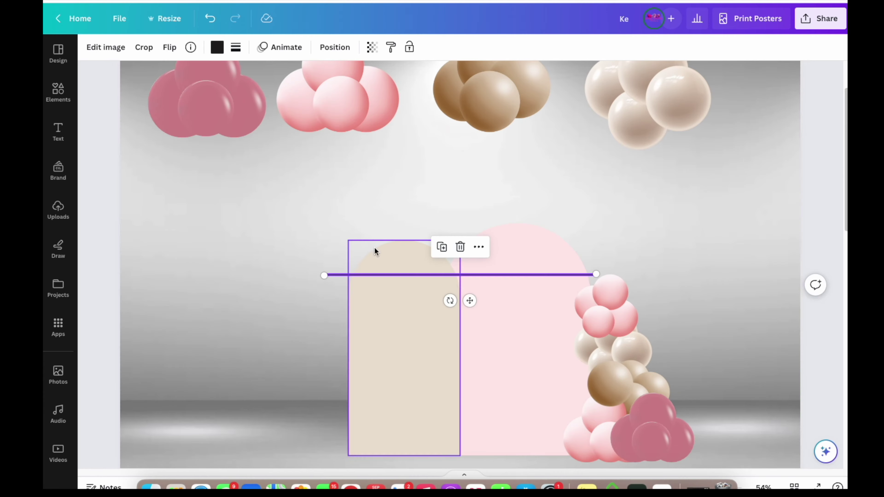
Step: Nudge the beige arch to the right and tilt the straight guide line diagonally along the garland's outer right side
{"action": "left_click", "coordinate": [444, 302]}
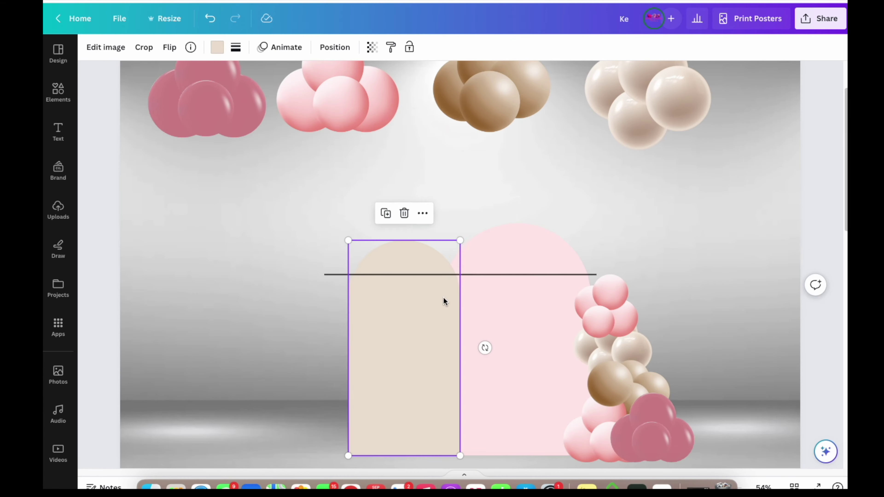
{"action": "left_click", "coordinate": [450, 275]}
{"action": "left_click_drag", "start_coordinate": [444, 302], "coordinate": [434, 280]}
{"action": "left_click_drag", "start_coordinate": [482, 313], "coordinate": [674, 377]}
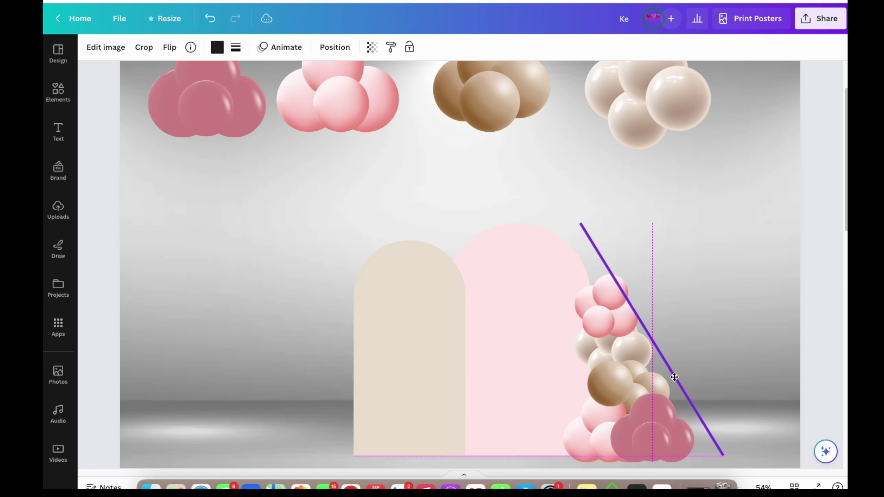
Step: Add a small rotated rose cluster at the top of the garland, directly above the pink cluster
{"action": "left_click", "coordinate": [250, 119]}
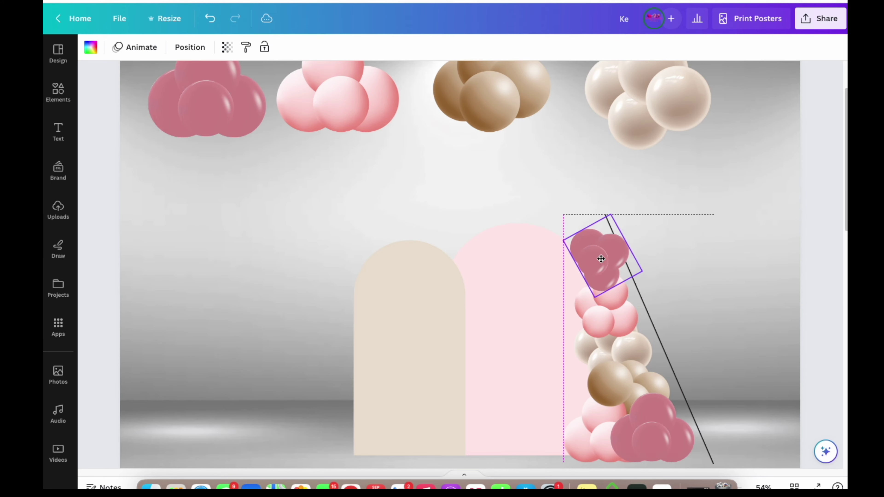
{"action": "left_click_drag", "start_coordinate": [600, 259], "coordinate": [592, 259]}
{"action": "left_click_drag", "start_coordinate": [551, 136], "coordinate": [449, 75]}
Step: Add a small rotated brown cluster above the upper rose cluster at the pink arch's curve and send it backward
{"action": "right_click", "coordinate": [483, 99]}
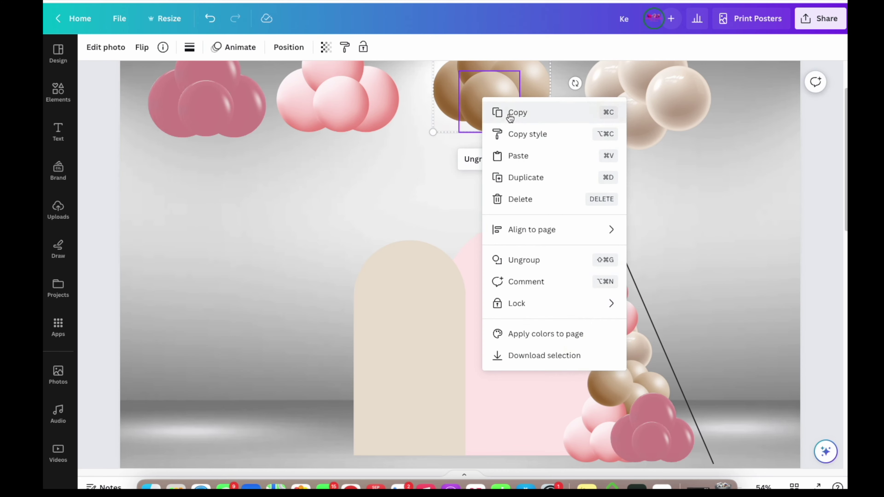
{"action": "left_click", "coordinate": [509, 116]}
{"action": "right_click", "coordinate": [508, 124]}
{"action": "left_click", "coordinate": [532, 182]}
{"action": "left_click_drag", "start_coordinate": [607, 268], "coordinate": [553, 220]}
{"action": "left_click_drag", "start_coordinate": [547, 184], "coordinate": [588, 212]}
{"action": "right_click", "coordinate": [577, 225]}
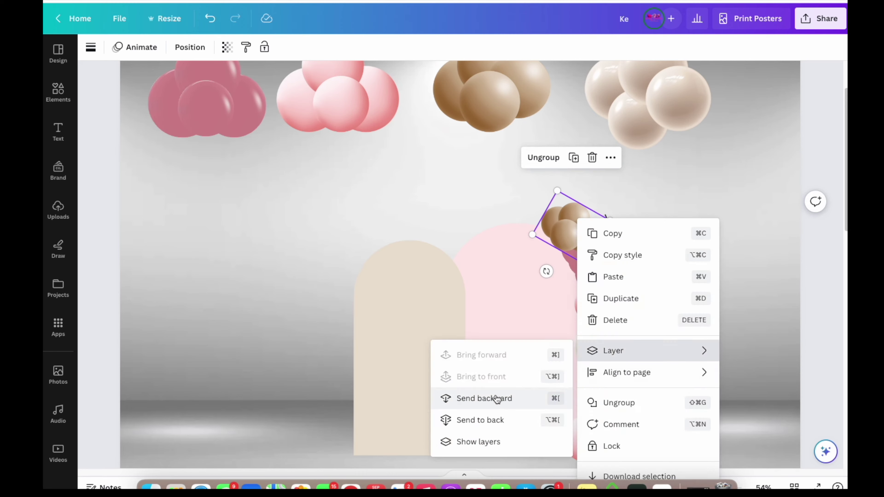
{"action": "left_click", "coordinate": [497, 399]}
Step: Add a single rose sphere beside the upper rose cluster and send a copy of the small pink cluster backward, offset right
{"action": "left_click", "coordinate": [207, 92]}
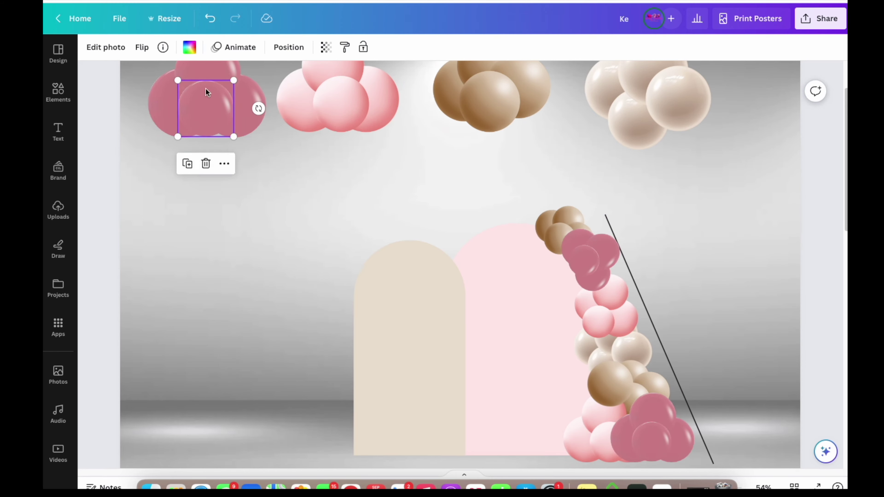
{"action": "left_click", "coordinate": [590, 247]}
{"action": "left_click_drag", "start_coordinate": [624, 266], "coordinate": [630, 313]}
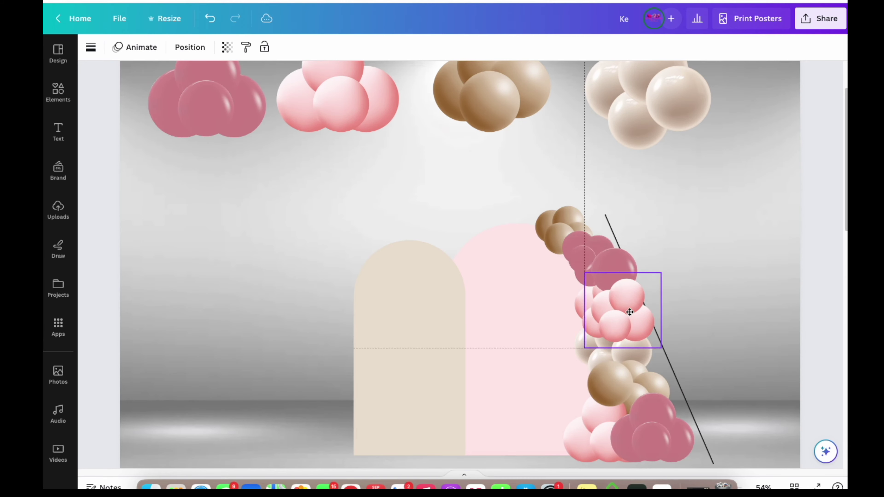
{"action": "right_click", "coordinate": [630, 313]}
{"action": "left_click", "coordinate": [557, 398]}
Step: Paste a copy of the garland's ivory cluster, rotate it beside the existing ivory cluster and send it backward
{"action": "left_click", "coordinate": [602, 349]}
{"action": "right_click", "coordinate": [635, 350]}
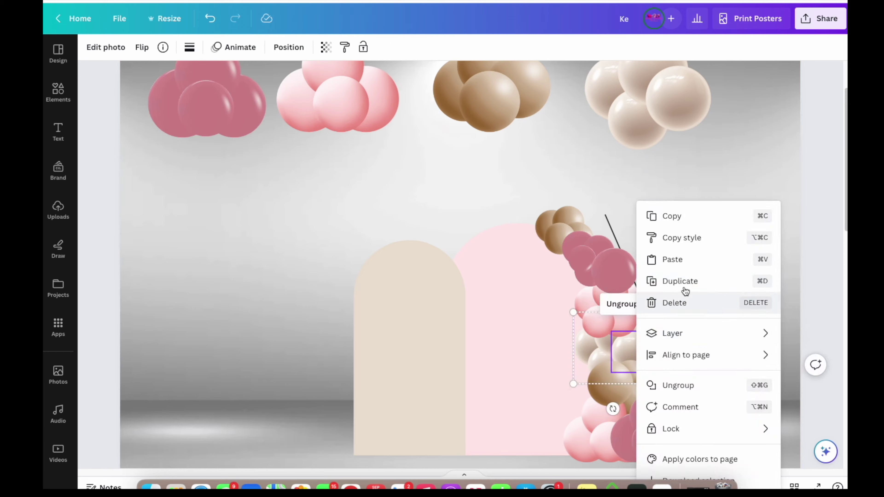
{"action": "left_click", "coordinate": [672, 216]}
{"action": "right_click", "coordinate": [684, 120]}
{"action": "left_click", "coordinate": [740, 177]}
{"action": "left_click_drag", "start_coordinate": [610, 262], "coordinate": [657, 376]}
{"action": "left_click_drag", "start_coordinate": [659, 339], "coordinate": [730, 330]}
{"action": "left_click_drag", "start_coordinate": [657, 376], "coordinate": [661, 364]}
{"action": "left_click_drag", "start_coordinate": [644, 421], "coordinate": [620, 414]}
{"action": "right_click", "coordinate": [644, 345]}
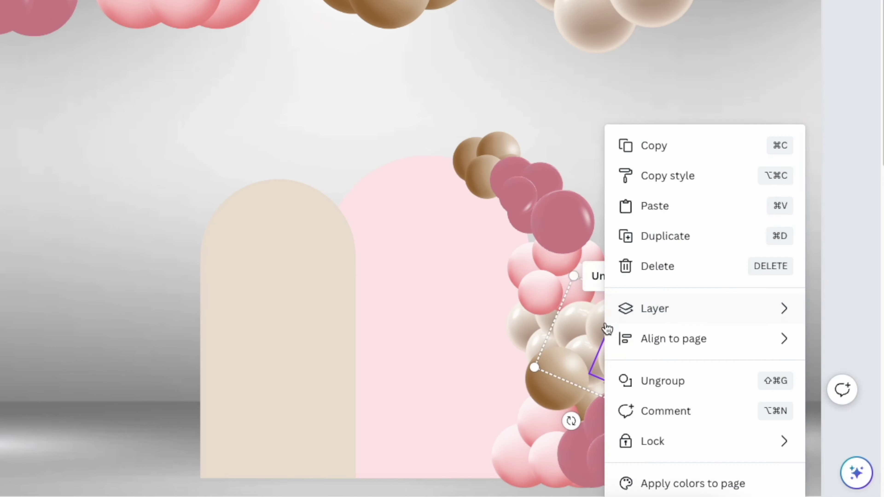
{"action": "left_click", "coordinate": [550, 369]}
Step: Layer a brown cluster copy behind the garland below the ivory balloons and shift the rose base cluster right
{"action": "left_click_drag", "start_coordinate": [762, 489], "coordinate": [623, 397]}
{"action": "left_click_drag", "start_coordinate": [623, 472], "coordinate": [605, 476]}
{"action": "right_click", "coordinate": [627, 384]}
{"action": "left_click", "coordinate": [550, 398]}
{"action": "left_click", "coordinate": [592, 472]}
Step: Extend the garland's top end with a small ivory cluster, add another single rose sphere and remove the diagonal guide line
{"action": "left_click", "coordinate": [613, 226]}
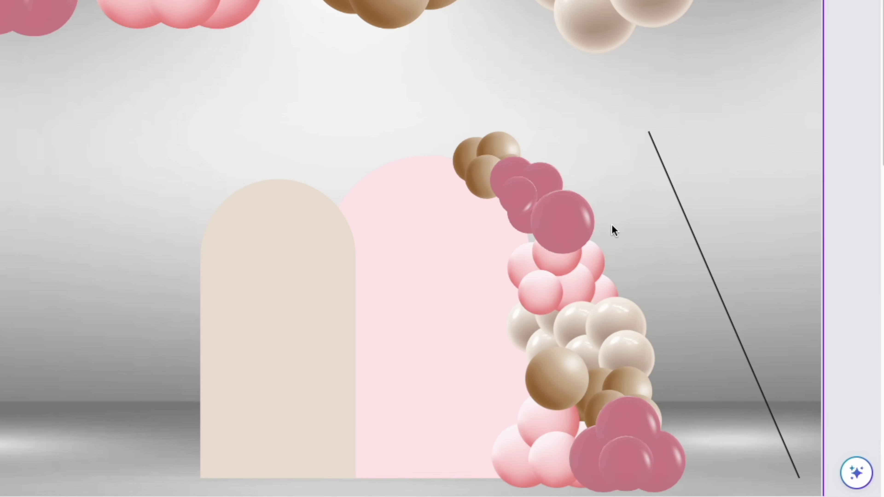
{"action": "left_click_drag", "start_coordinate": [623, 388], "coordinate": [629, 390]}
{"action": "left_click_drag", "start_coordinate": [548, 235], "coordinate": [531, 228]}
{"action": "left_click", "coordinate": [620, 236]}
{"action": "left_click_drag", "start_coordinate": [558, 452], "coordinate": [564, 454]}
{"action": "left_click", "coordinate": [713, 348]}
{"action": "right_click", "coordinate": [597, 4]}
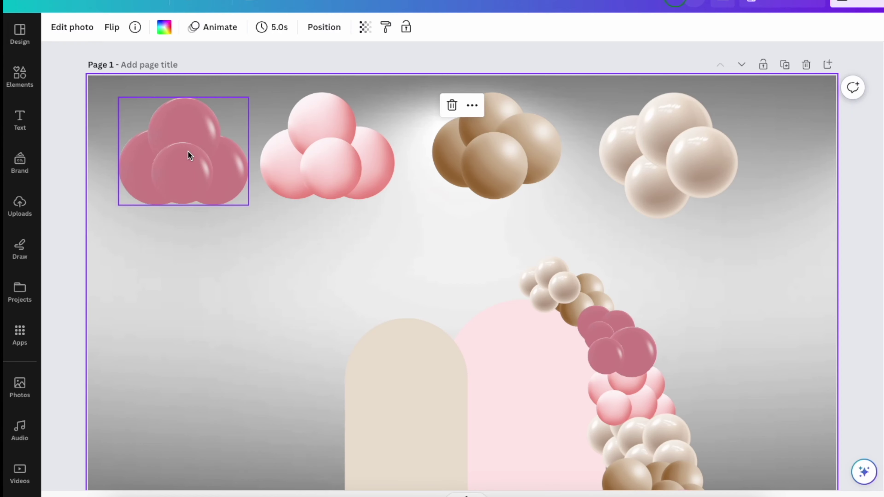
Step: Duplicate the large rose and pink clusters and place the overlapping copies in the empty area left of the beige arch
{"action": "right_click", "coordinate": [189, 156]}
{"action": "left_click", "coordinate": [236, 252]}
{"action": "left_click_drag", "start_coordinate": [195, 174], "coordinate": [230, 305]}
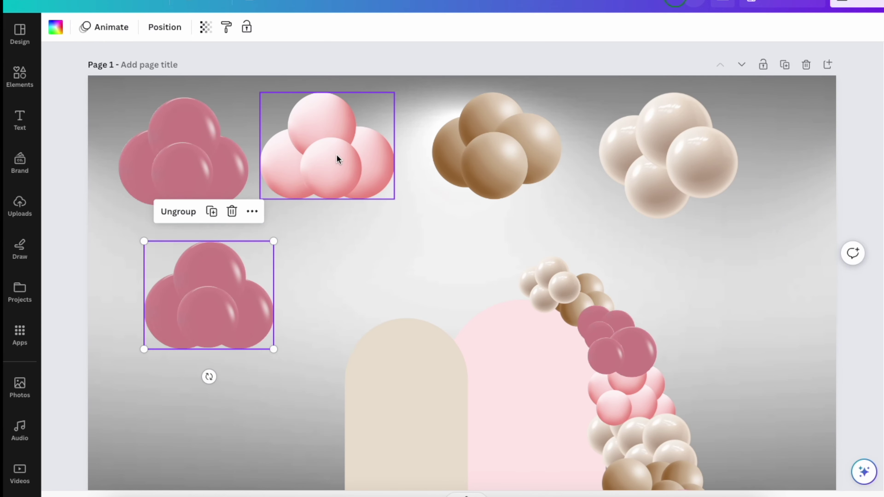
{"action": "right_click", "coordinate": [337, 163]}
{"action": "left_click", "coordinate": [364, 241]}
{"action": "left_click_drag", "start_coordinate": [330, 174], "coordinate": [245, 360]}
Step: Duplicate the large brown and ivory clusters and place the copies over the rose and pink ones beside the beige arch
{"action": "scroll", "coordinate": [250, 363], "scroll_direction": "down", "scroll_amount": 5}
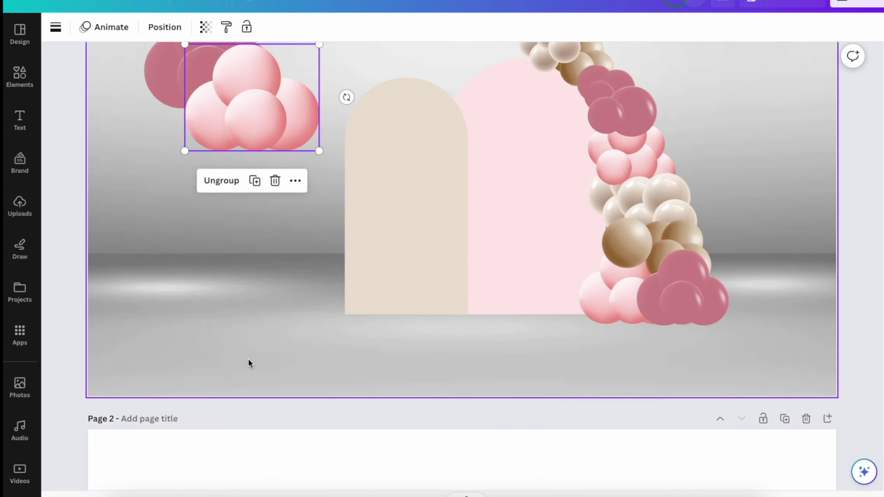
{"action": "scroll", "coordinate": [233, 237], "scroll_direction": "up", "scroll_amount": 3}
{"action": "scroll", "coordinate": [267, 183], "scroll_direction": "up", "scroll_amount": 1}
{"action": "left_click", "coordinate": [485, 53]}
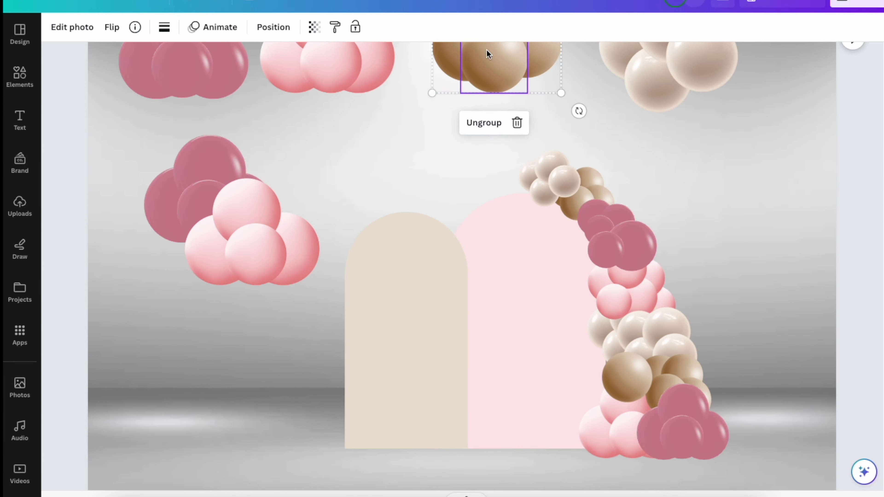
{"action": "left_click_drag", "start_coordinate": [485, 53], "coordinate": [267, 194]}
{"action": "right_click", "coordinate": [643, 80]}
{"action": "left_click", "coordinate": [682, 166]}
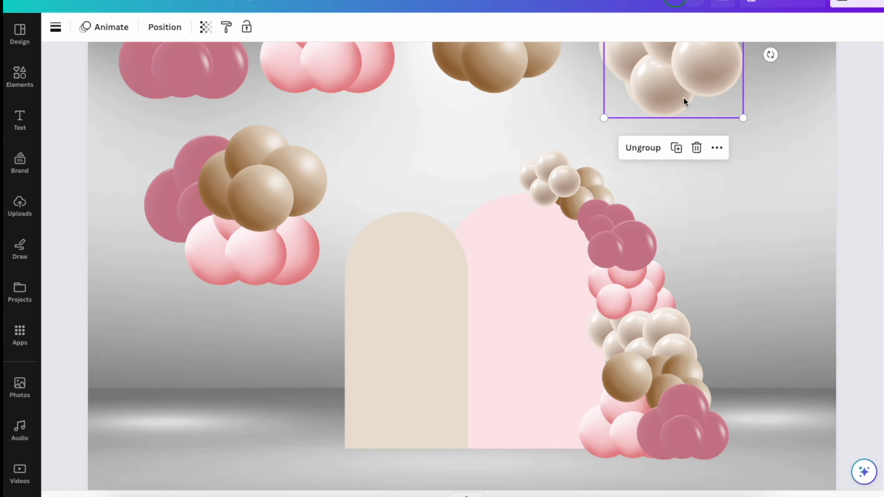
{"action": "left_click_drag", "start_coordinate": [687, 98], "coordinate": [322, 213]}
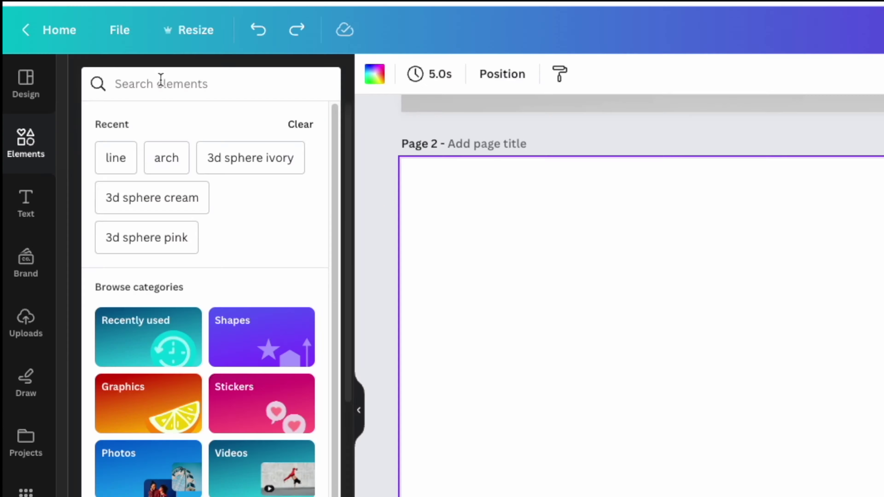
Step: Search the element graphics for "cricle" and add the dotted circle outline to page 2
{"action": "left_click", "coordinate": [161, 83]}
{"action": "type", "text": "cricle"}
{"action": "key", "text": "Return"}
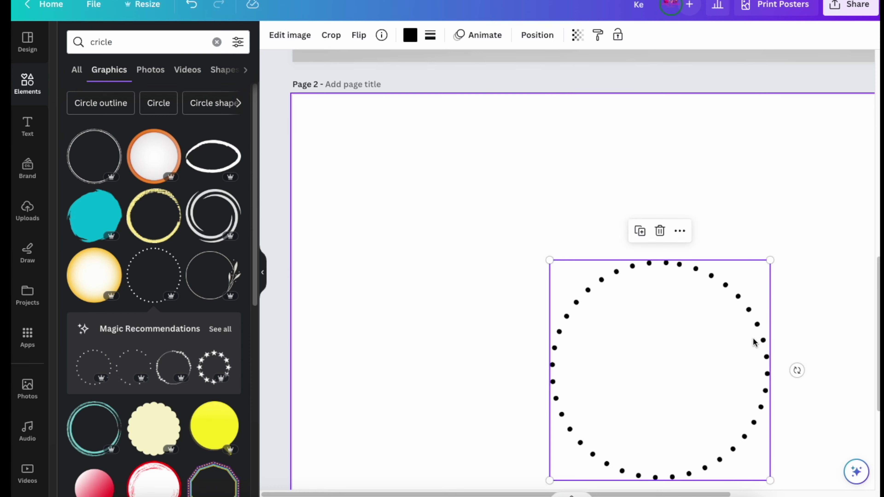
{"action": "scroll", "coordinate": [475, 243], "scroll_direction": "down", "scroll_amount": 5}
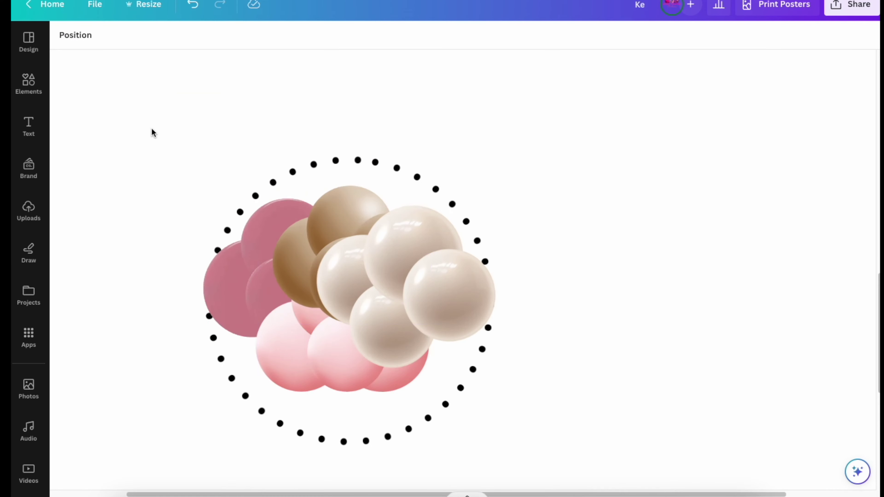
Step: Move the dotted circle and its clusters together toward the page centre, then shrink the ivory cluster onto the circle's lower right
{"action": "left_click_drag", "start_coordinate": [152, 130], "coordinate": [369, 362]}
{"action": "left_click_drag", "start_coordinate": [341, 344], "coordinate": [435, 319]}
{"action": "left_click", "coordinate": [553, 270]}
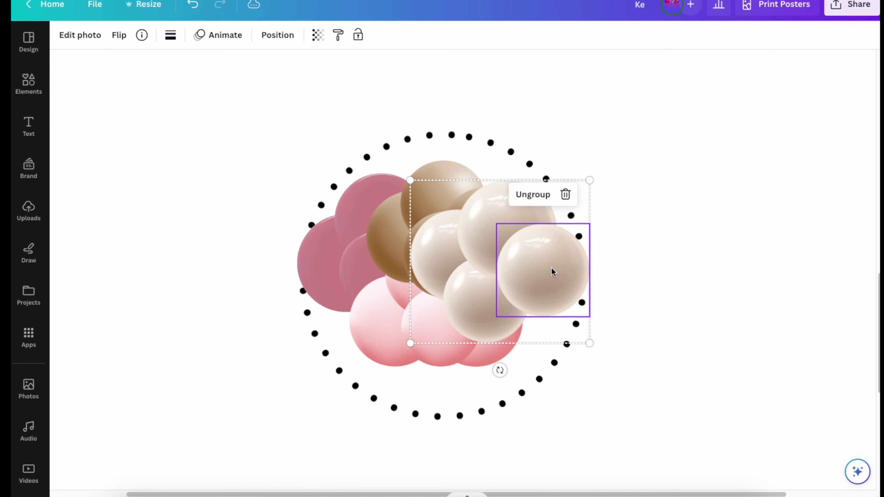
{"action": "left_click_drag", "start_coordinate": [589, 342], "coordinate": [544, 301]}
{"action": "left_click_drag", "start_coordinate": [483, 239], "coordinate": [529, 343]}
Step: Shrink the pink cluster and place it at the bottom of the dotted circle
{"action": "left_click", "coordinate": [400, 296]}
{"action": "left_click_drag", "start_coordinate": [350, 366], "coordinate": [391, 334]}
{"action": "left_click_drag", "start_coordinate": [446, 307], "coordinate": [421, 389]}
Step: Shrink and rotate the rose cluster at the dotted circle's left edge and place a smaller brown cluster in its centre
{"action": "left_click", "coordinate": [364, 266]}
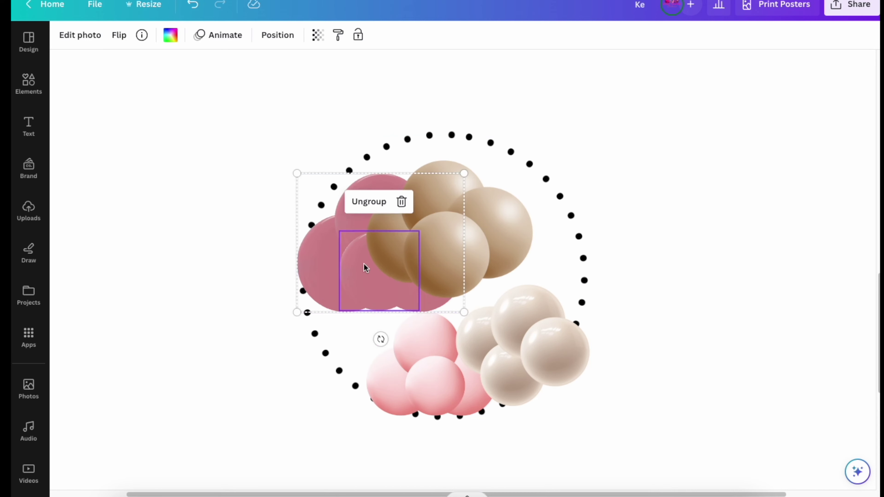
{"action": "left_click_drag", "start_coordinate": [296, 312], "coordinate": [354, 265]}
{"action": "left_click_drag", "start_coordinate": [365, 216], "coordinate": [301, 318]}
{"action": "left_click_drag", "start_coordinate": [344, 395], "coordinate": [396, 272]}
{"action": "left_click", "coordinate": [430, 256]}
{"action": "left_click_drag", "start_coordinate": [445, 233], "coordinate": [425, 297]}
Step: Duplicate the pink cluster to the dotted circle's upper right and the ivory cluster to its upper left
{"action": "left_click", "coordinate": [435, 383]}
{"action": "right_click", "coordinate": [431, 380]}
{"action": "left_click", "coordinate": [449, 290]}
{"action": "left_click_drag", "start_coordinate": [440, 371], "coordinate": [512, 199]}
{"action": "left_click", "coordinate": [518, 319]}
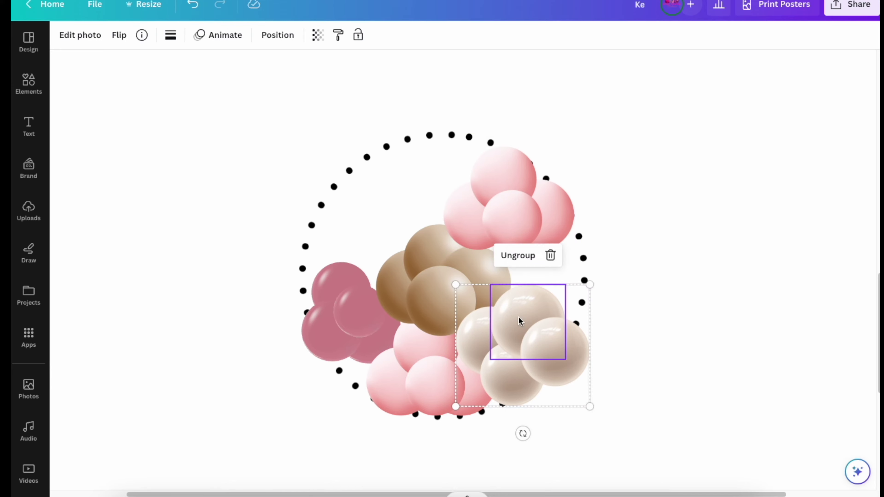
{"action": "right_click", "coordinate": [519, 320]}
{"action": "left_click", "coordinate": [538, 290]}
{"action": "left_click_drag", "start_coordinate": [538, 340], "coordinate": [376, 195]}
Step: Duplicate the rotated rose cluster and place the copy at the dotted circle's right edge
{"action": "right_click", "coordinate": [342, 306]}
{"action": "left_click", "coordinate": [361, 290]}
{"action": "left_click_drag", "start_coordinate": [374, 308], "coordinate": [450, 299]}
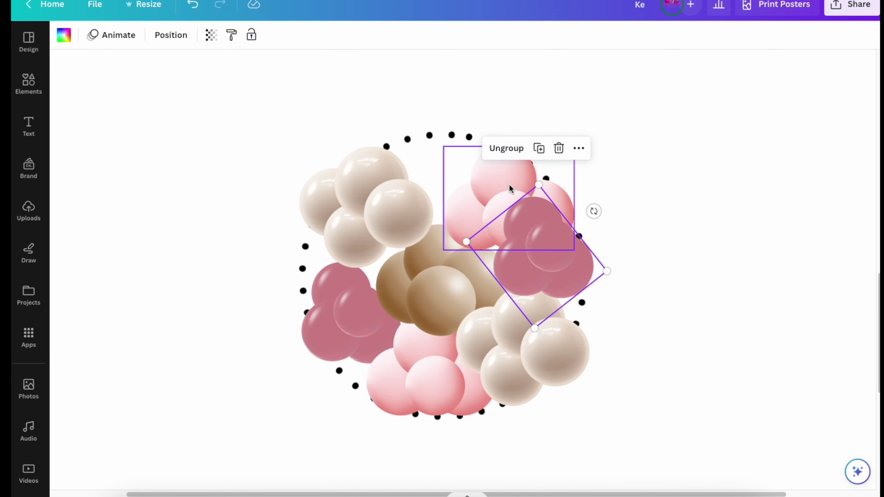
Step: Move the upper pink and ivory clusters inward to close the gaps and delete the dotted circle
{"action": "left_click_drag", "start_coordinate": [509, 187], "coordinate": [481, 196]}
{"action": "left_click_drag", "start_coordinate": [354, 197], "coordinate": [364, 226]}
{"action": "left_click", "coordinate": [364, 226]}
{"action": "left_click", "coordinate": [398, 205]}
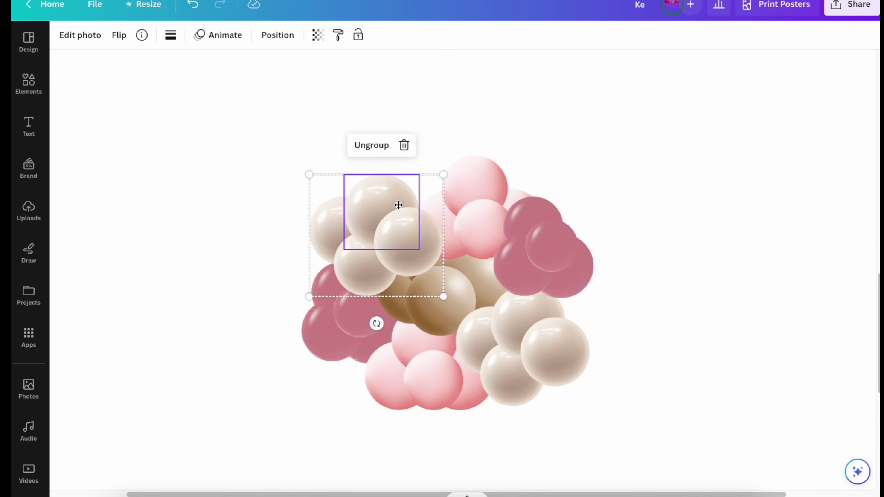
Step: Send the central brown cluster backward in the stacking order
{"action": "right_click", "coordinate": [434, 290]}
{"action": "mouse_move", "coordinate": [474, 367]}
{"action": "left_click", "coordinate": [646, 441]}
{"action": "left_click", "coordinate": [619, 432]}
Step: Try to add a copy of the brown cluster at the arrangement's lower left and layer it behind the others
{"action": "right_click", "coordinate": [431, 300]}
{"action": "left_click", "coordinate": [478, 292]}
{"action": "left_click_drag", "start_coordinate": [468, 299], "coordinate": [394, 325]}
{"action": "right_click", "coordinate": [393, 325]}
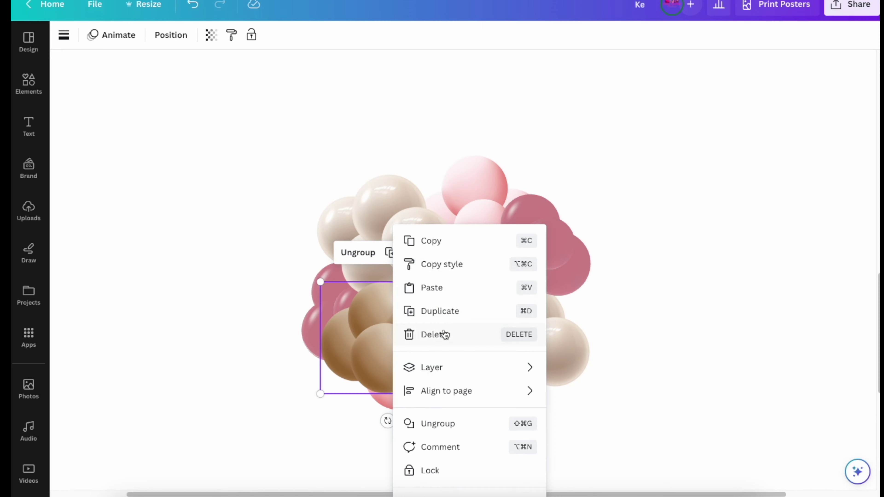
{"action": "mouse_move", "coordinate": [504, 368]}
{"action": "left_click", "coordinate": [604, 420]}
Step: Enlarge the right-hand rose cluster slightly, then group all the clusters of the arrangement into one object
{"action": "left_click", "coordinate": [525, 262]}
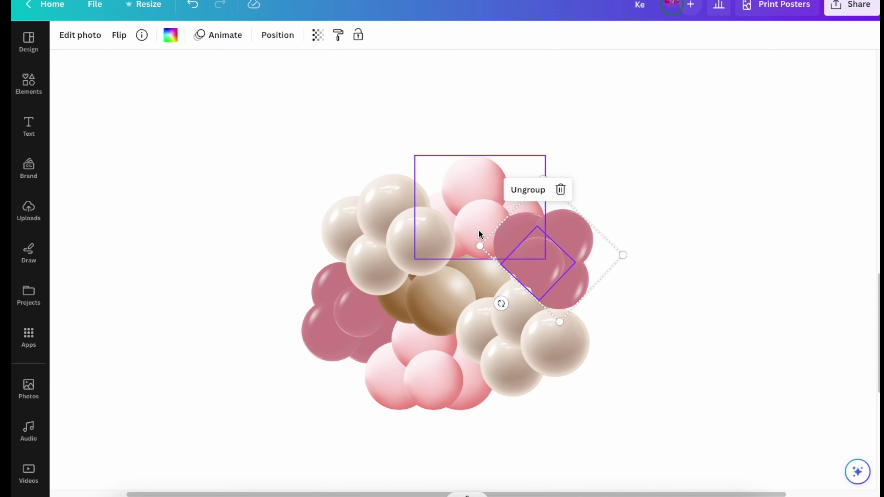
{"action": "left_click_drag", "start_coordinate": [481, 241], "coordinate": [470, 245]}
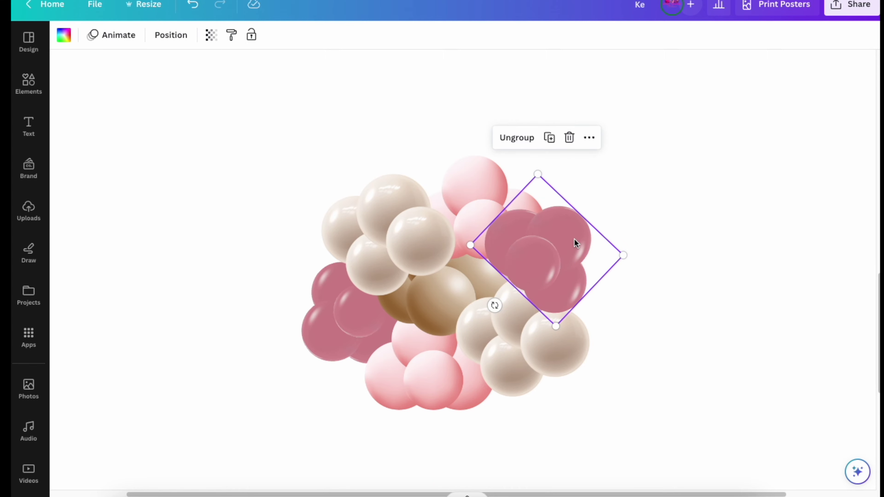
{"action": "left_click_drag", "start_coordinate": [289, 157], "coordinate": [637, 398]}
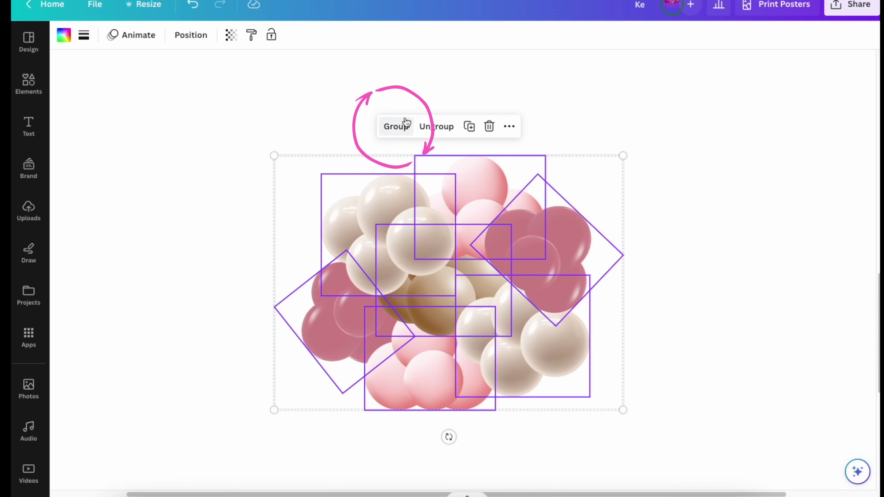
{"action": "left_click", "coordinate": [396, 124]}
Step: Scale down the grouped balloon arrangement and position it at an angle over the beige arch's upper left curve
{"action": "left_click_drag", "start_coordinate": [414, 278], "coordinate": [304, 253]}
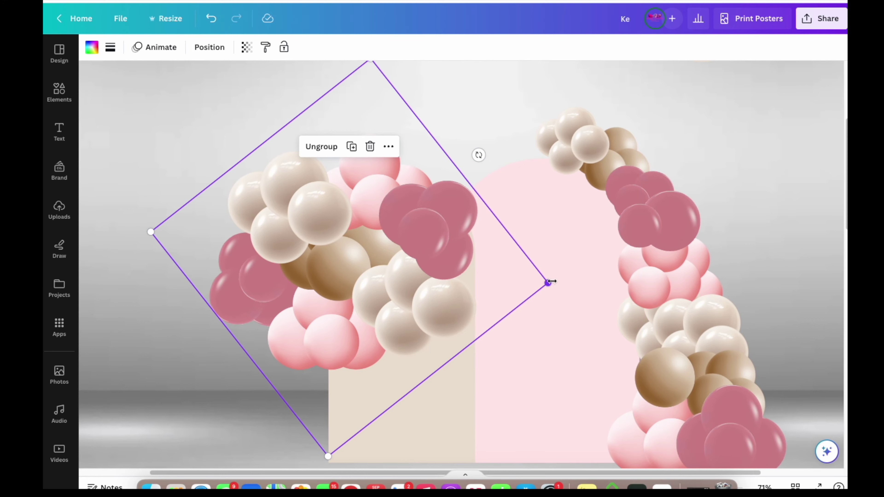
{"action": "left_click_drag", "start_coordinate": [552, 282], "coordinate": [356, 257]}
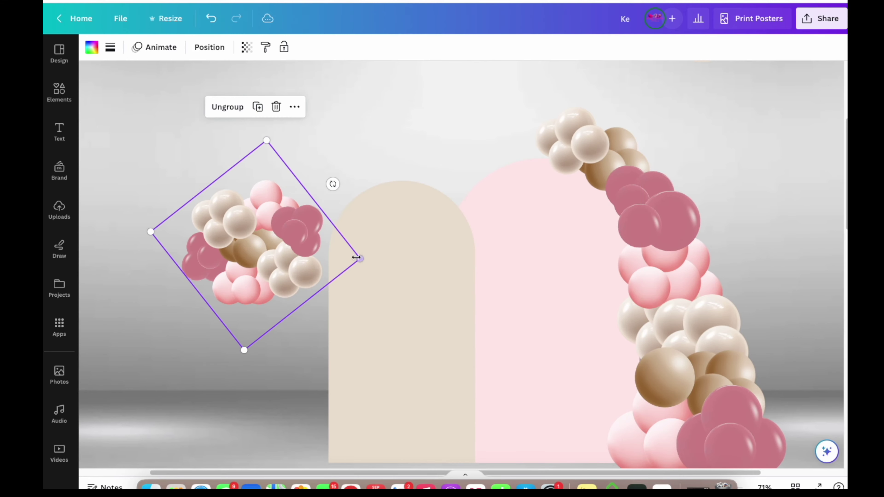
{"action": "left_click_drag", "start_coordinate": [271, 260], "coordinate": [337, 231]}
{"action": "left_click_drag", "start_coordinate": [239, 201], "coordinate": [189, 198]}
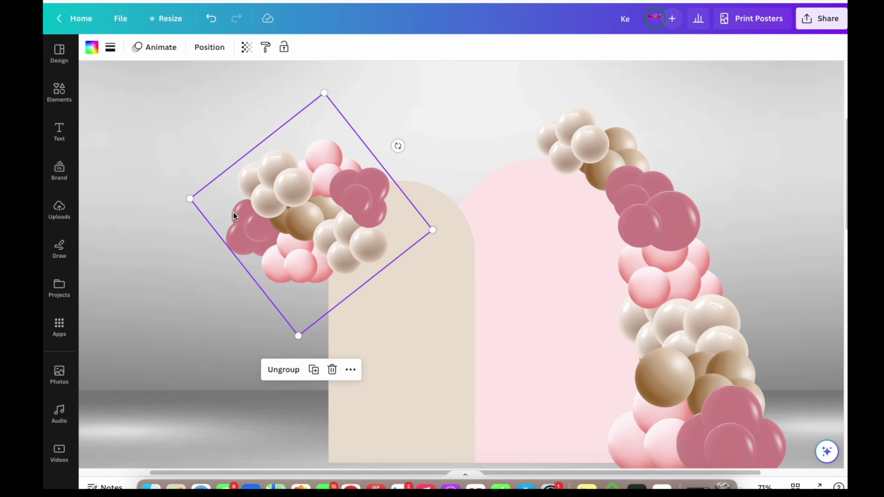
{"action": "left_click_drag", "start_coordinate": [281, 270], "coordinate": [299, 274]}
{"action": "left_click_drag", "start_coordinate": [414, 148], "coordinate": [387, 105]}
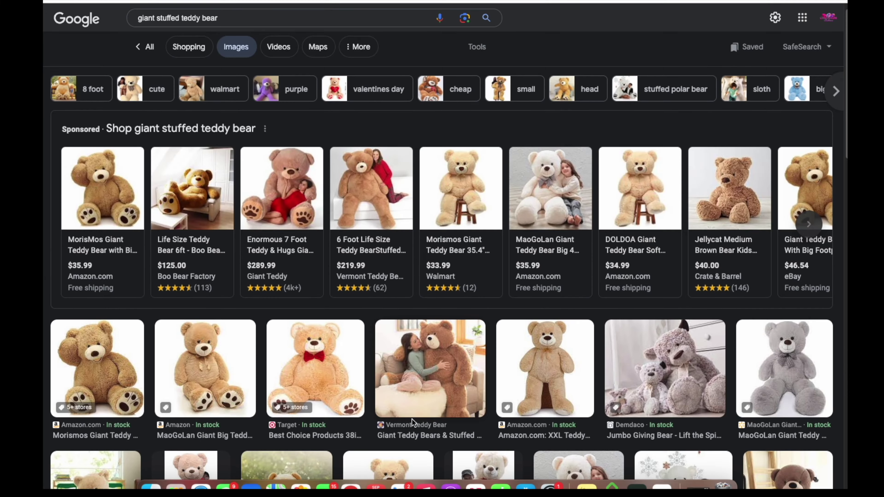
Step: Switch to the Google Images results for "giant stuffed teddy bear" and preview the Morismos giant teddy bear
{"action": "scroll", "coordinate": [88, 255], "scroll_direction": "down", "scroll_amount": 3}
{"action": "left_click", "coordinate": [89, 256]}
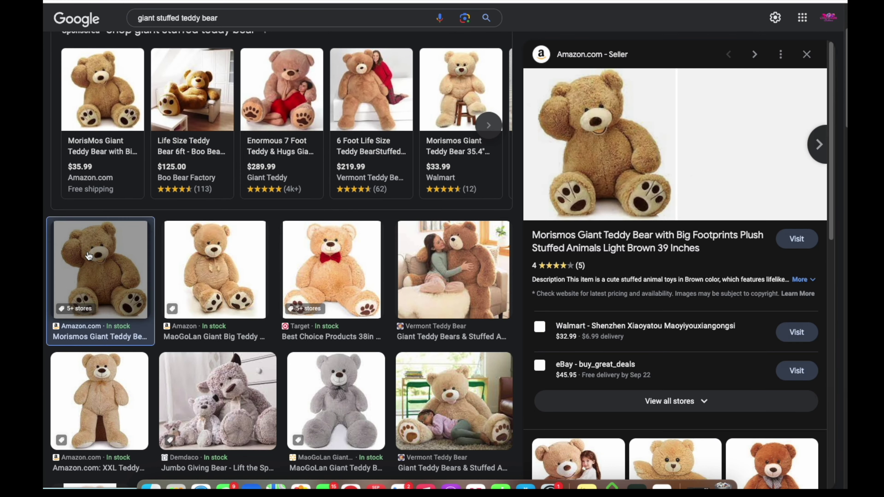
{"action": "right_click", "coordinate": [588, 113]}
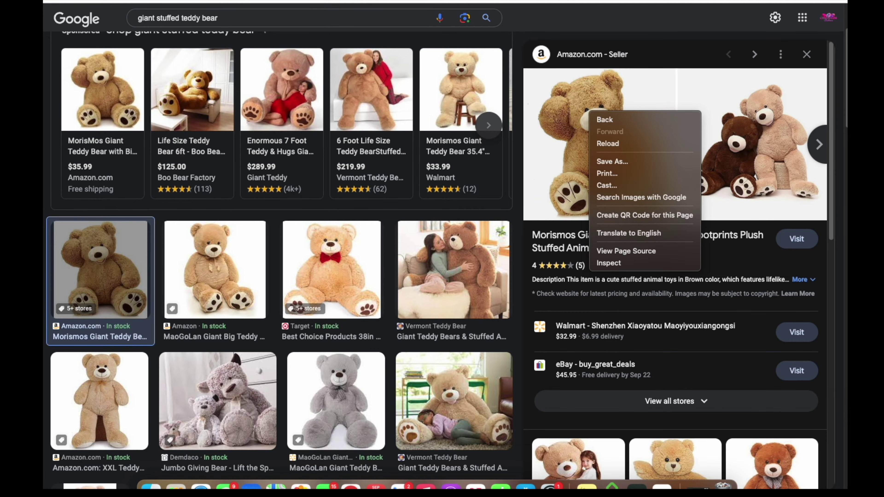
{"action": "left_click", "coordinate": [834, 211]}
{"action": "left_click_drag", "start_coordinate": [831, 213], "coordinate": [834, 148]}
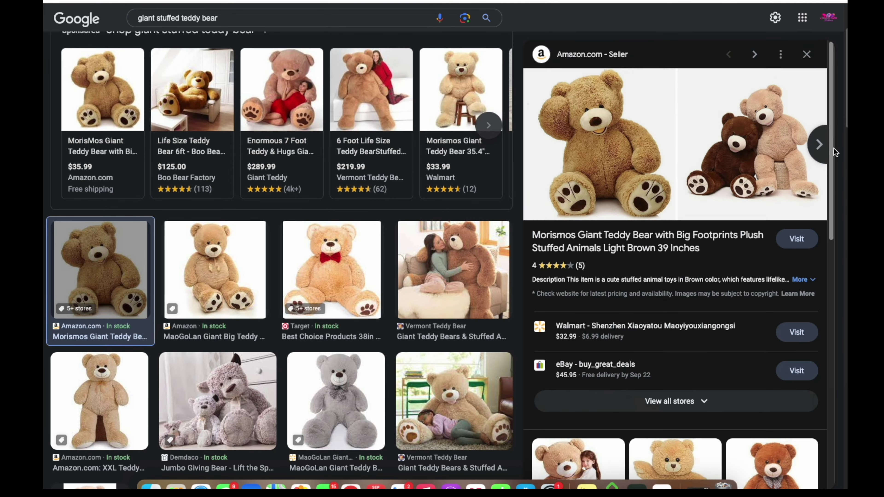
Step: Copy the Talk A Bear teddy image from the search results, try it beside the first bear on the Canva poster, and delete it
{"action": "scroll", "coordinate": [835, 152], "scroll_direction": "down", "scroll_amount": 6}
{"action": "left_click", "coordinate": [675, 256]}
{"action": "right_click", "coordinate": [611, 143]}
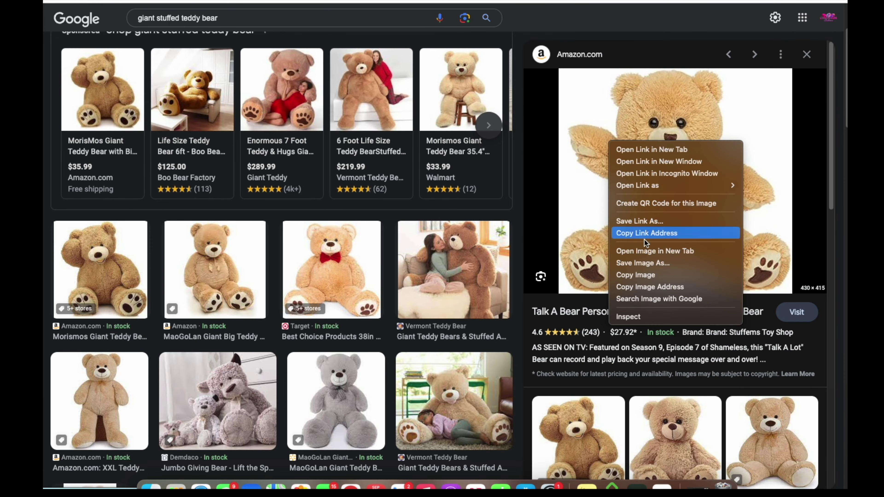
{"action": "left_click", "coordinate": [635, 276]}
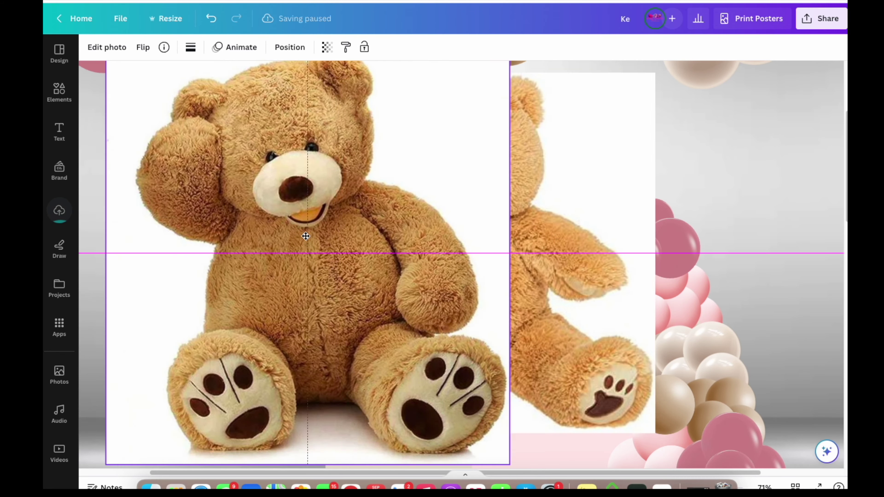
{"action": "left_click_drag", "start_coordinate": [529, 240], "coordinate": [750, 240]}
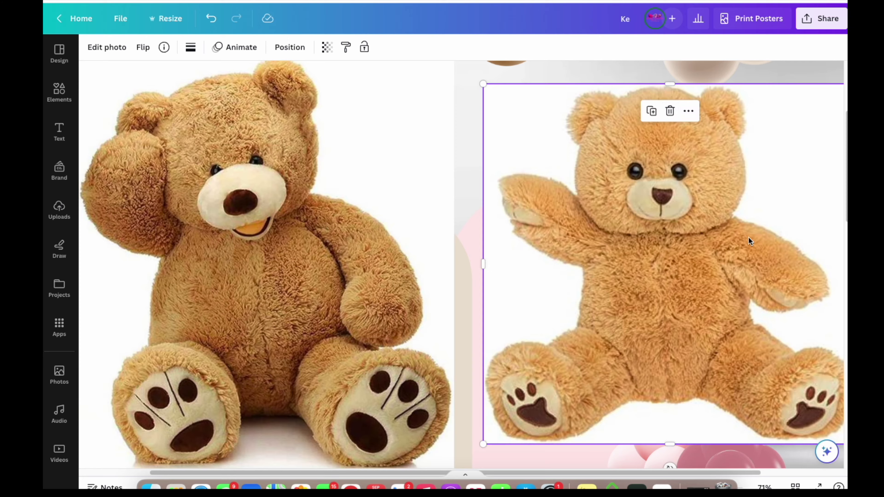
{"action": "left_click", "coordinate": [669, 111]}
Step: Scale down the Morismos teddy bear photo and place it at the base of the beige arch's left edge
{"action": "left_click_drag", "start_coordinate": [348, 161], "coordinate": [435, 195]}
{"action": "left_click_drag", "start_coordinate": [139, 86], "coordinate": [324, 405]}
{"action": "scroll", "coordinate": [460, 244], "scroll_direction": "down", "scroll_amount": 5}
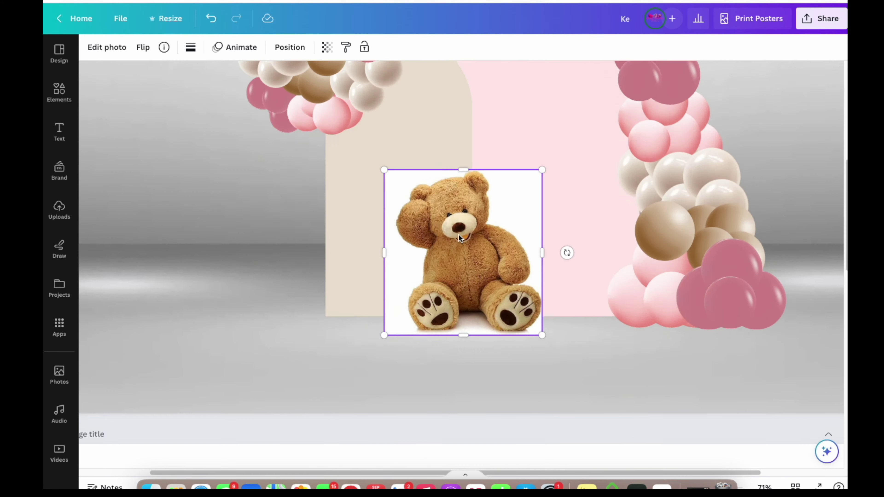
{"action": "scroll", "coordinate": [462, 279], "scroll_direction": "up", "scroll_amount": 4}
{"action": "scroll", "coordinate": [467, 355], "scroll_direction": "down", "scroll_amount": 1}
{"action": "left_click_drag", "start_coordinate": [470, 356], "coordinate": [299, 349]}
Step: Remove the white background from the teddy bear photo
{"action": "right_click", "coordinate": [324, 370]}
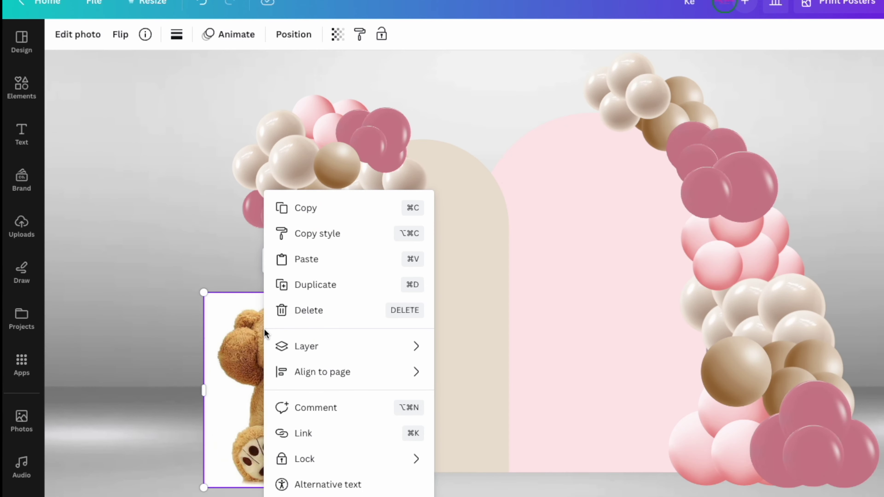
{"action": "left_click", "coordinate": [63, 39]}
{"action": "left_click", "coordinate": [91, 133]}
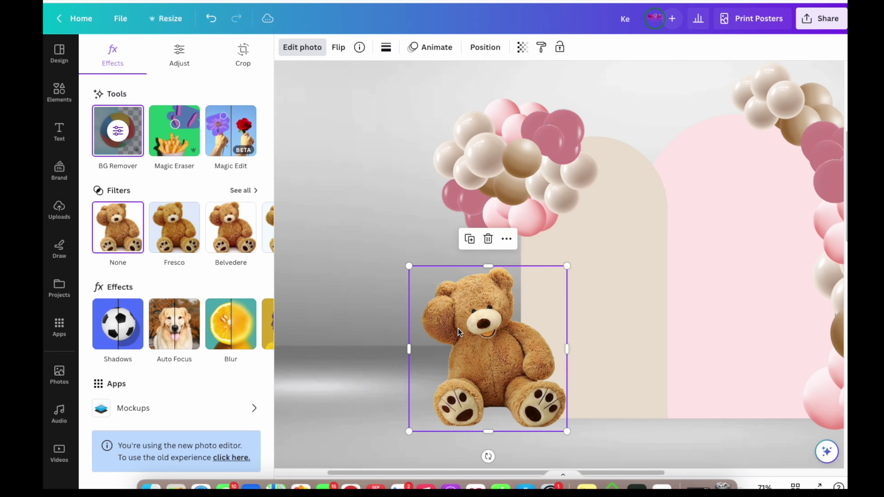
Step: Move the teddy bear in front of the beige arch's lower left edge, slightly below the arch's base
{"action": "left_click_drag", "start_coordinate": [492, 369], "coordinate": [569, 369]}
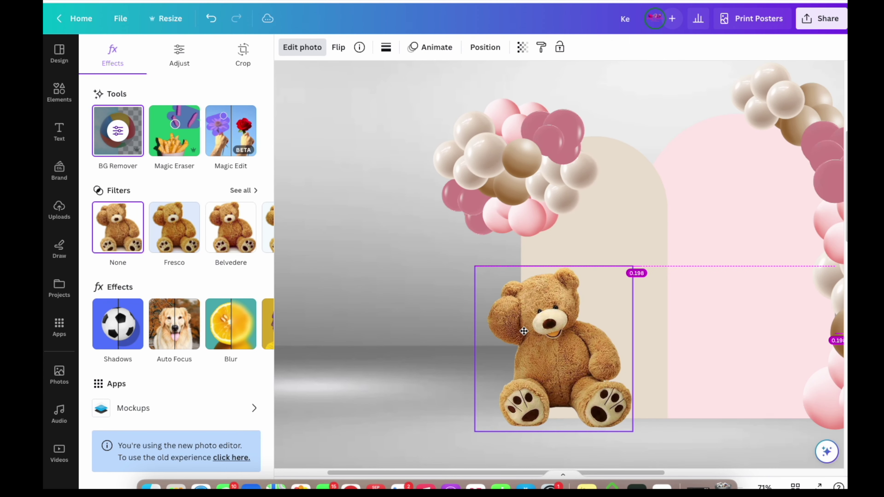
{"action": "mouse_move", "coordinate": [525, 330]}
{"action": "left_mouse_down"}
{"action": "mouse_move", "coordinate": [545, 331]}
{"action": "mouse_move", "coordinate": [511, 333]}
{"action": "left_mouse_up"}
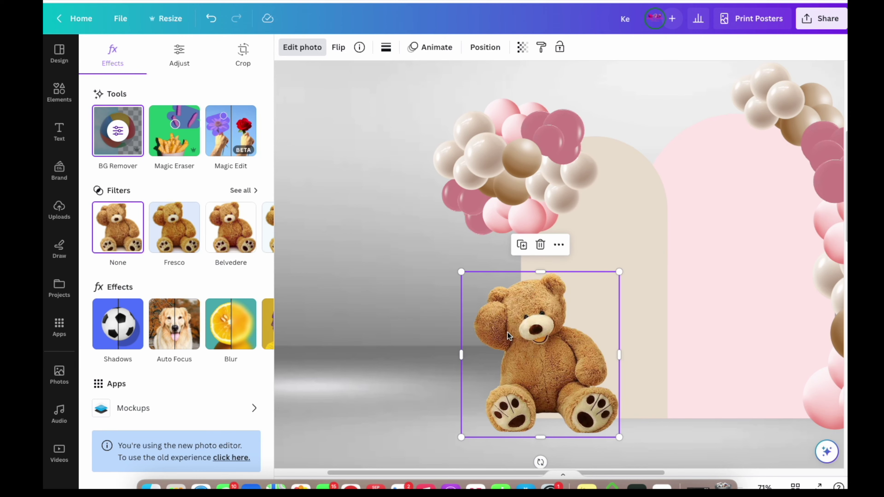
{"action": "scroll", "coordinate": [506, 338], "scroll_direction": "down", "scroll_amount": 2}
{"action": "scroll", "coordinate": [506, 338], "scroll_direction": "up", "scroll_amount": 1}
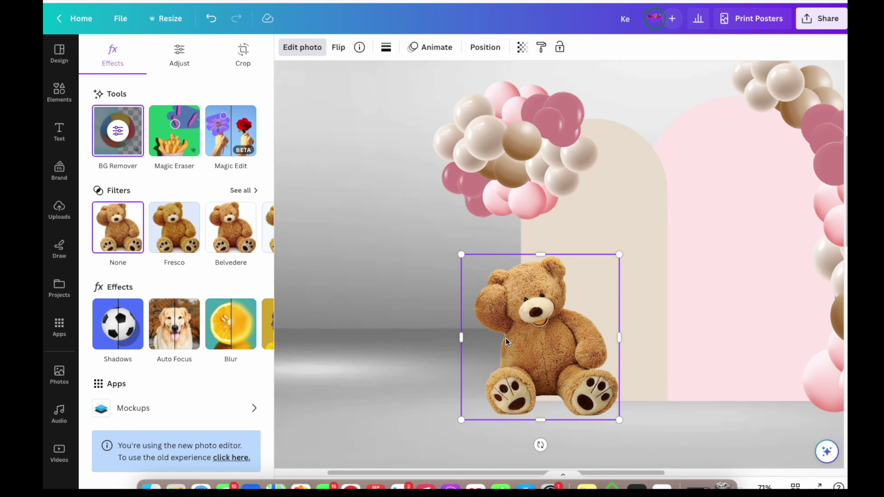
{"action": "left_click", "coordinate": [357, 285]}
{"action": "left_click", "coordinate": [270, 327]}
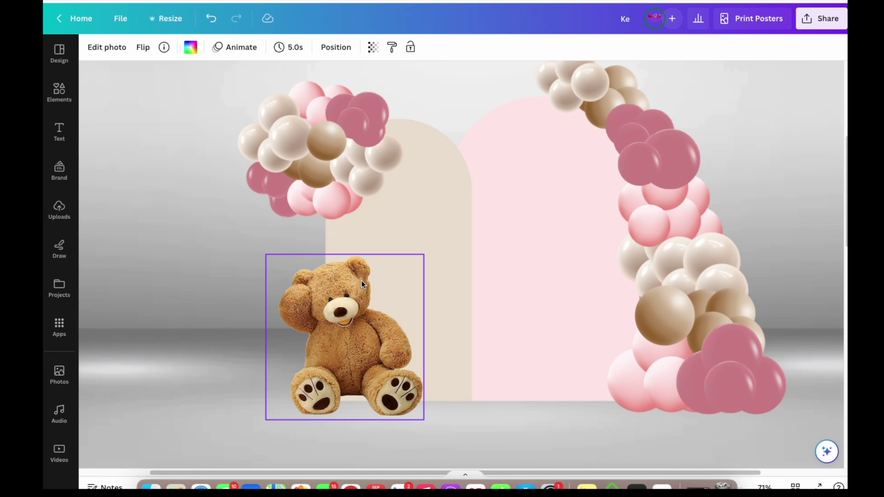
Step: Flip the teddy bear horizontally and shift it left so it sits under the balloon arrangement beside the beige arch
{"action": "left_click_drag", "start_coordinate": [360, 307], "coordinate": [331, 309]}
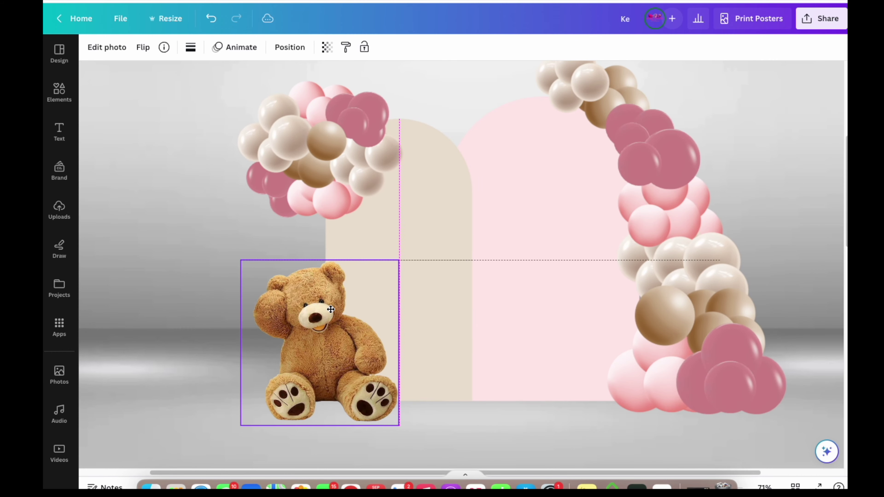
{"action": "left_click", "coordinate": [142, 48]}
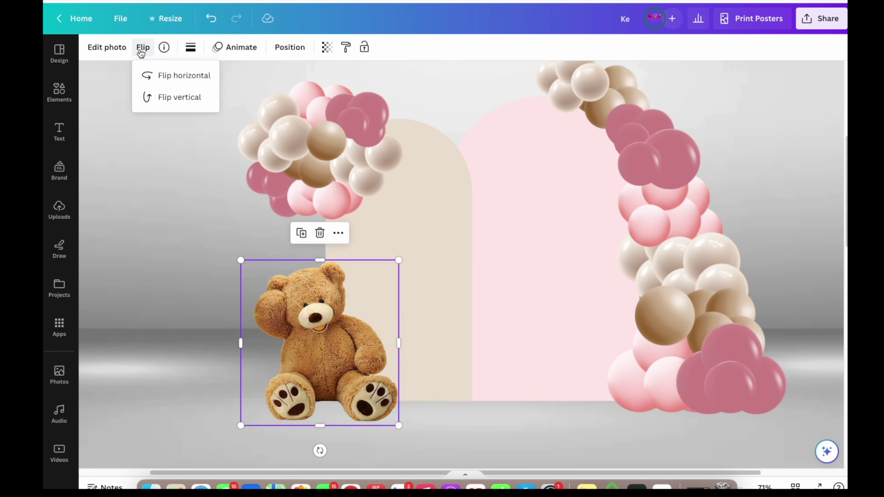
{"action": "left_click", "coordinate": [174, 80]}
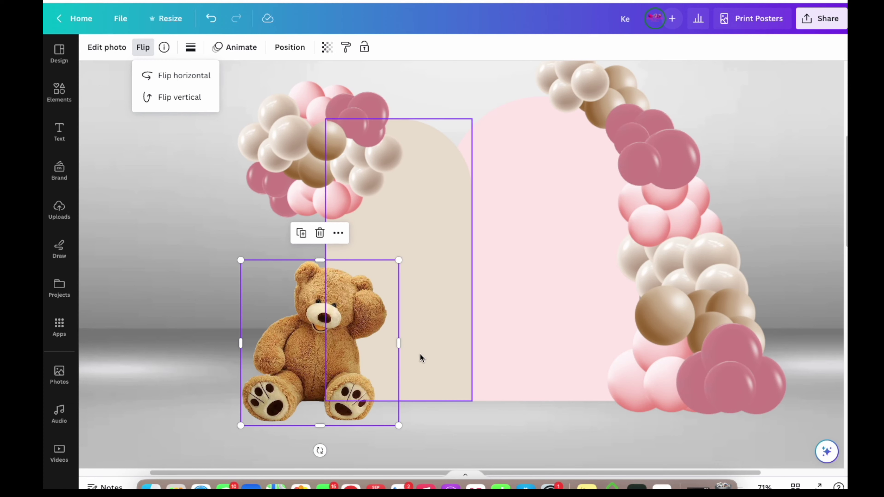
{"action": "left_click_drag", "start_coordinate": [336, 352], "coordinate": [304, 349]}
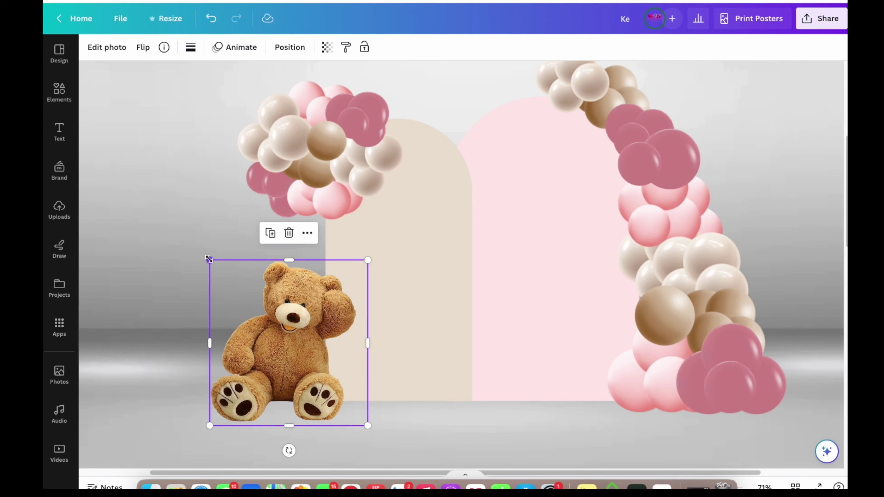
{"action": "left_click", "coordinate": [238, 240]}
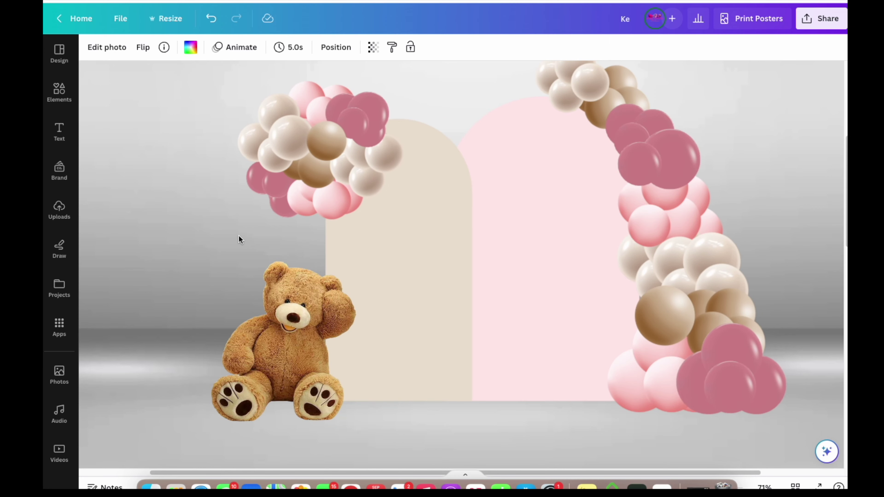
Step: Search the element graphics for "ribbon"
{"action": "left_click", "coordinate": [59, 93]}
{"action": "type", "text": "ribbon"}
{"action": "key", "text": "Return"}
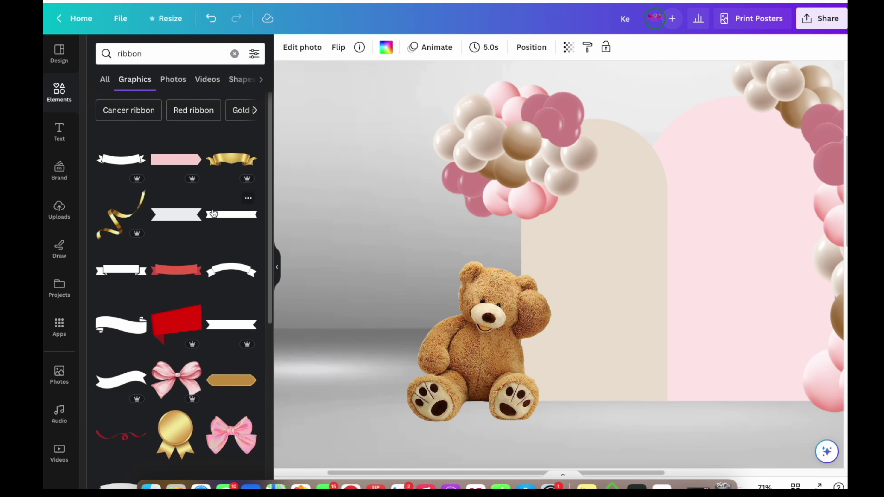
Step: Try the pink curled ribbon graphic left of the balloon arrangement and browse the related and remaining ribbon results
{"action": "scroll", "coordinate": [111, 227], "scroll_direction": "down", "scroll_amount": 15}
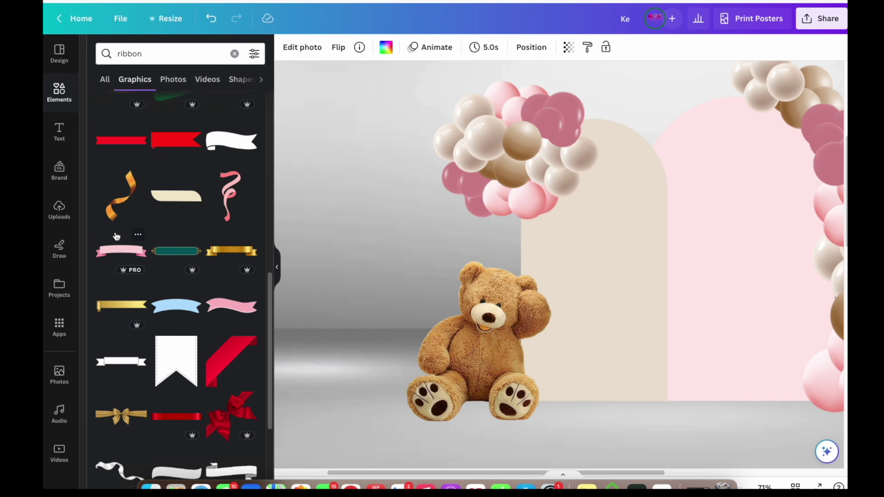
{"action": "scroll", "coordinate": [170, 291], "scroll_direction": "down", "scroll_amount": 2}
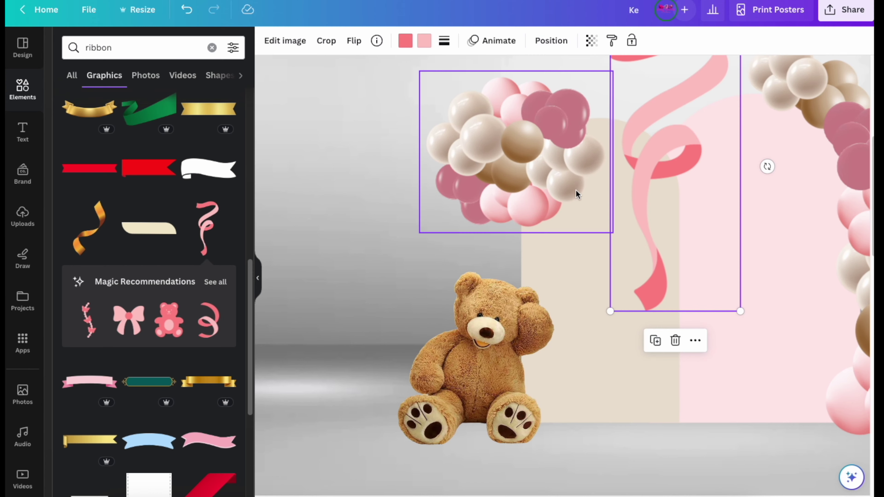
{"action": "left_click_drag", "start_coordinate": [647, 163], "coordinate": [332, 256]}
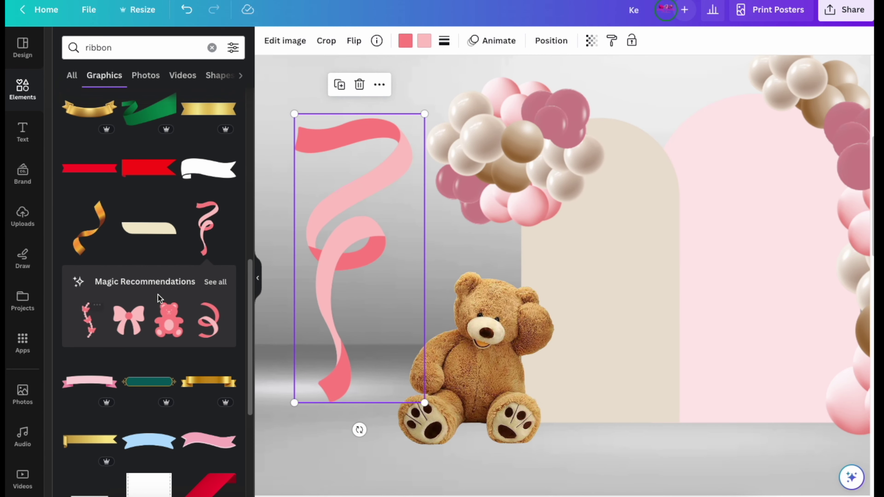
{"action": "left_click", "coordinate": [226, 285]}
{"action": "scroll", "coordinate": [149, 278], "scroll_direction": "down", "scroll_amount": 10}
{"action": "left_click", "coordinate": [69, 43]}
{"action": "scroll", "coordinate": [129, 251], "scroll_direction": "down", "scroll_amount": 10}
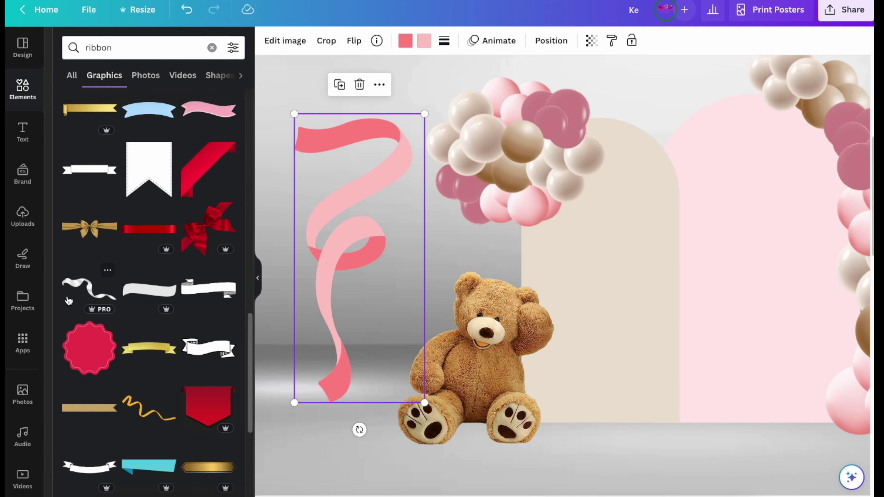
Step: Add the white wavy ribbon graphic, scale it down, and stand it between the balloon arrangement and the bear's raised paw
{"action": "left_click", "coordinate": [89, 288]}
{"action": "left_click_drag", "start_coordinate": [266, 327], "coordinate": [493, 239]}
{"action": "left_click_drag", "start_coordinate": [757, 99], "coordinate": [640, 223]}
{"action": "left_click", "coordinate": [258, 278]}
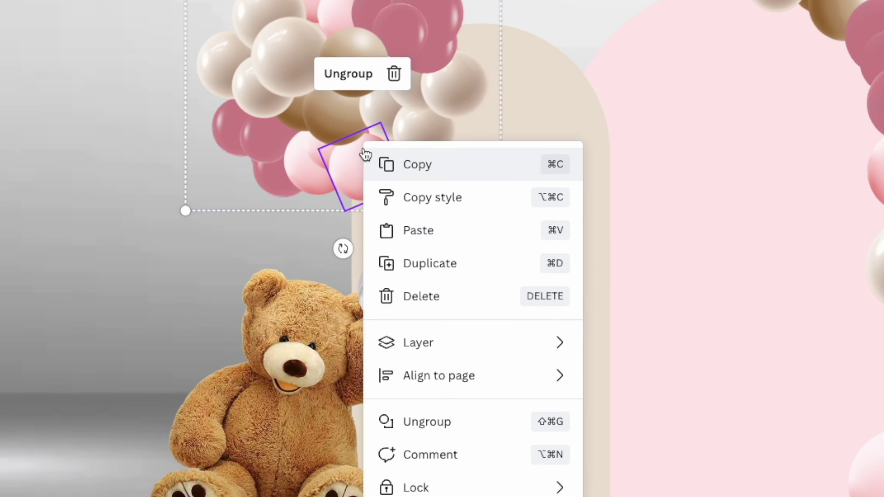
Step: Duplicate the white ribbon and rotate and overlap the copies below the balloon arrangement, deleting the surplus copy
{"action": "left_click", "coordinate": [381, 228]}
{"action": "key", "text": "super+d"}
{"action": "left_click", "coordinate": [87, 0]}
{"action": "mouse_move", "coordinate": [379, 228]}
{"action": "left_mouse_down"}
{"action": "mouse_move", "coordinate": [353, 234]}
{"action": "mouse_move", "coordinate": [387, 244]}
{"action": "left_mouse_up"}
{"action": "left_click", "coordinate": [139, 0]}
{"action": "left_click_drag", "start_coordinate": [311, 271], "coordinate": [308, 224]}
{"action": "left_click_drag", "start_coordinate": [387, 226], "coordinate": [356, 250]}
{"action": "key", "text": "Delete"}
{"action": "left_click", "coordinate": [386, 223]}
{"action": "left_click", "coordinate": [351, 118]}
{"action": "left_click_drag", "start_coordinate": [315, 275], "coordinate": [326, 246]}
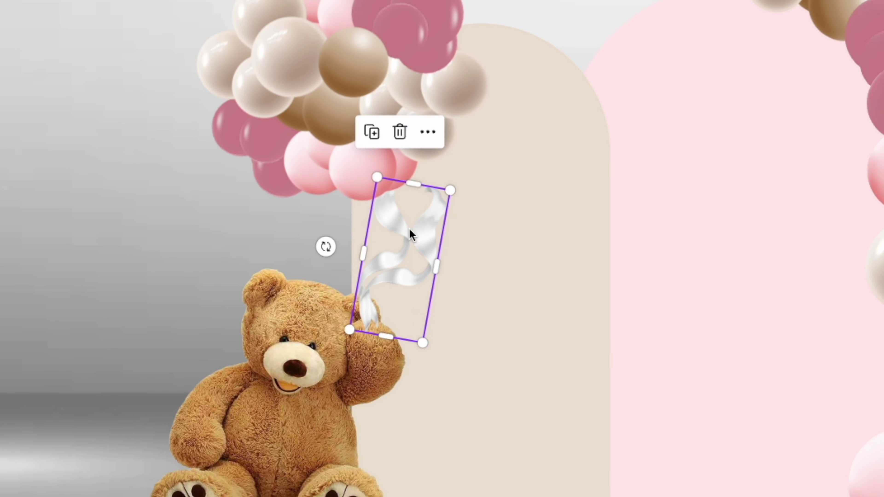
Step: Adjust the size, angle and position of the white ribbons so they hang from the balloons to the bear's raised paw
{"action": "left_click_drag", "start_coordinate": [413, 184], "coordinate": [406, 167]}
{"action": "left_click_drag", "start_coordinate": [321, 234], "coordinate": [354, 311]}
{"action": "left_click_drag", "start_coordinate": [372, 259], "coordinate": [300, 263]}
{"action": "left_click_drag", "start_coordinate": [253, 203], "coordinate": [276, 219]}
{"action": "left_click_drag", "start_coordinate": [293, 322], "coordinate": [292, 296]}
{"action": "left_click_drag", "start_coordinate": [336, 258], "coordinate": [357, 254]}
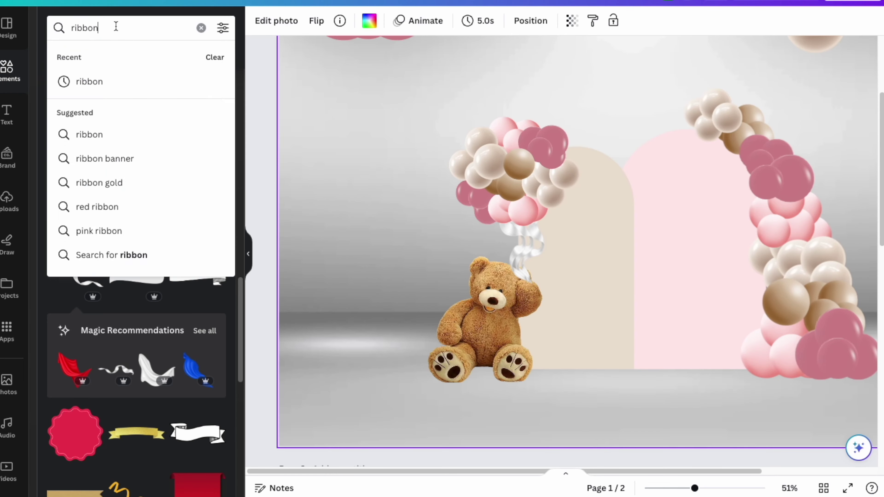
Step: Search the elements for "teddy bear" and look through the graphics and photo results
{"action": "type", "text": "teddy bear"}
{"action": "key", "text": "Return"}
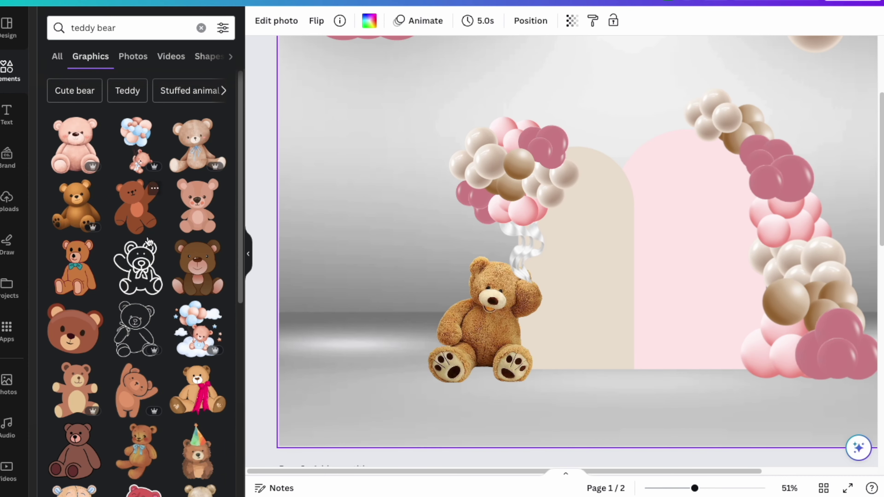
{"action": "scroll", "coordinate": [148, 355], "scroll_direction": "down", "scroll_amount": 10}
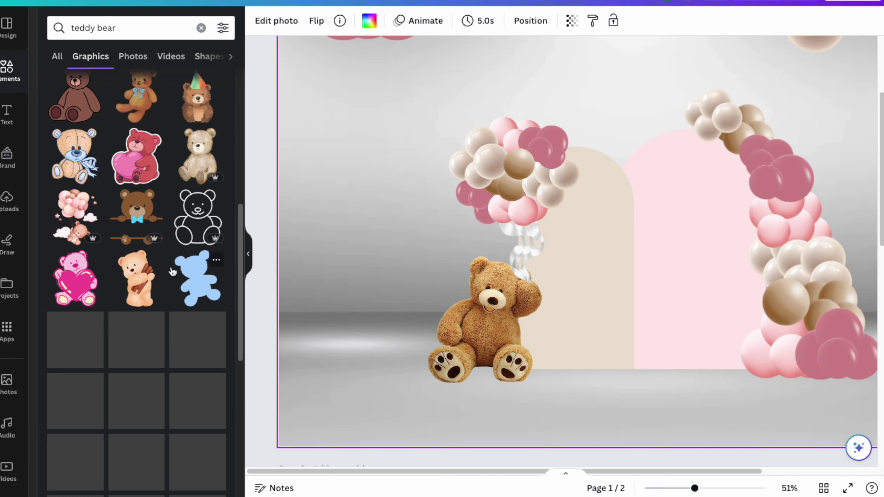
{"action": "left_click", "coordinate": [7, 383]}
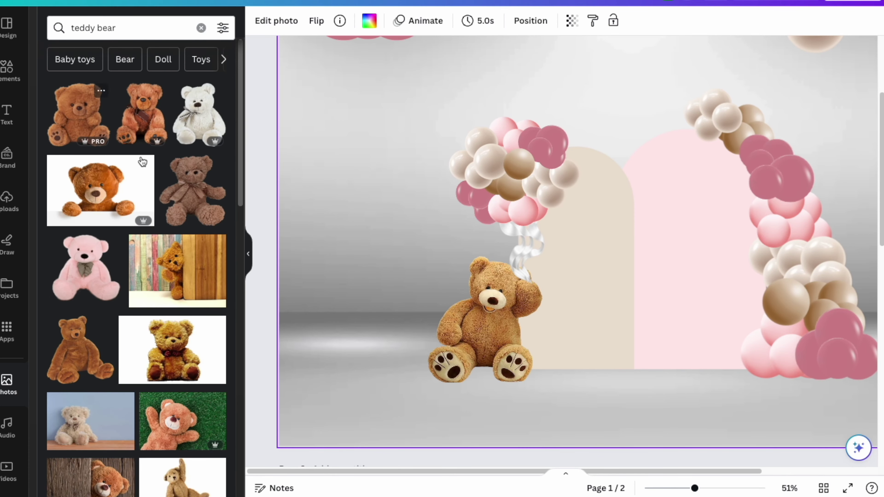
Step: Try the brown teddy bear photo with a ribbon bow on the poster, resize it, and delete it
{"action": "left_click", "coordinate": [199, 180]}
{"action": "left_click_drag", "start_coordinate": [628, 195], "coordinate": [582, 248]}
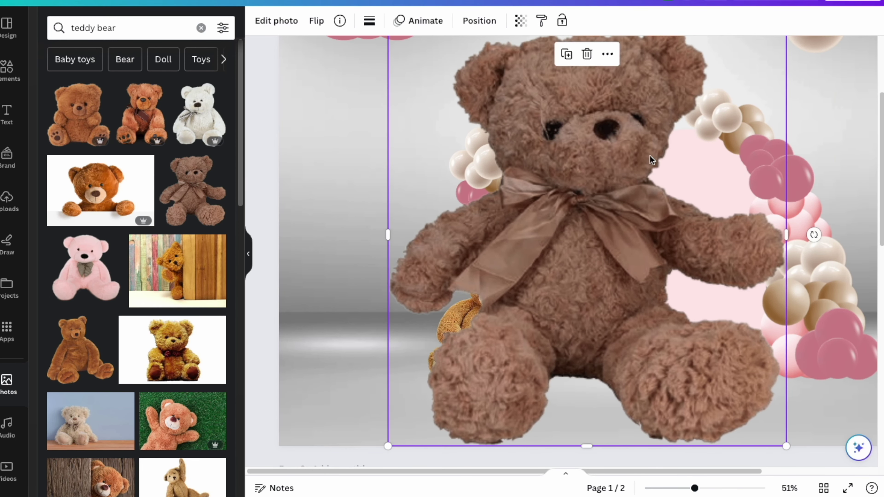
{"action": "left_click_drag", "start_coordinate": [651, 161], "coordinate": [626, 175]}
{"action": "left_click_drag", "start_coordinate": [761, 460], "coordinate": [705, 404]}
{"action": "left_click_drag", "start_coordinate": [468, 163], "coordinate": [475, 185]}
{"action": "left_click_drag", "start_coordinate": [694, 488], "coordinate": [697, 490]}
{"action": "key", "text": "Delete"}
Step: Try the seated reddish-brown teddy bear photo on the poster and delete it
{"action": "left_click", "coordinate": [80, 349]}
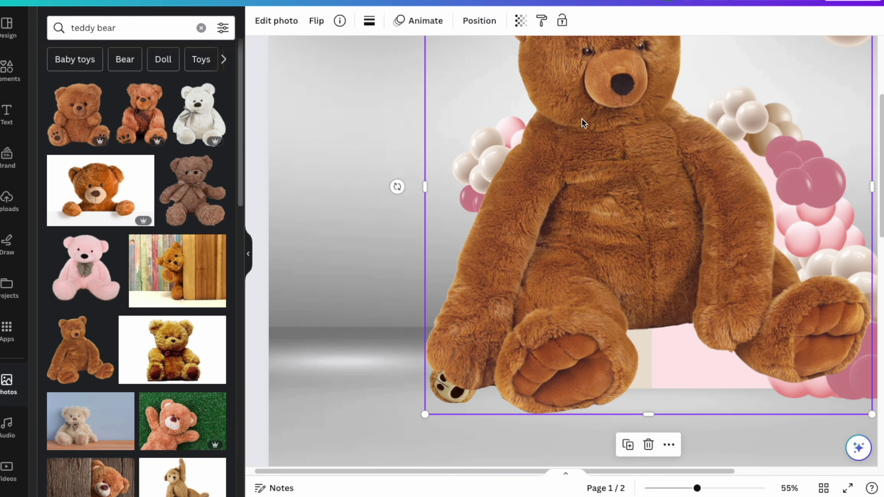
{"action": "left_click_drag", "start_coordinate": [582, 122], "coordinate": [507, 176]}
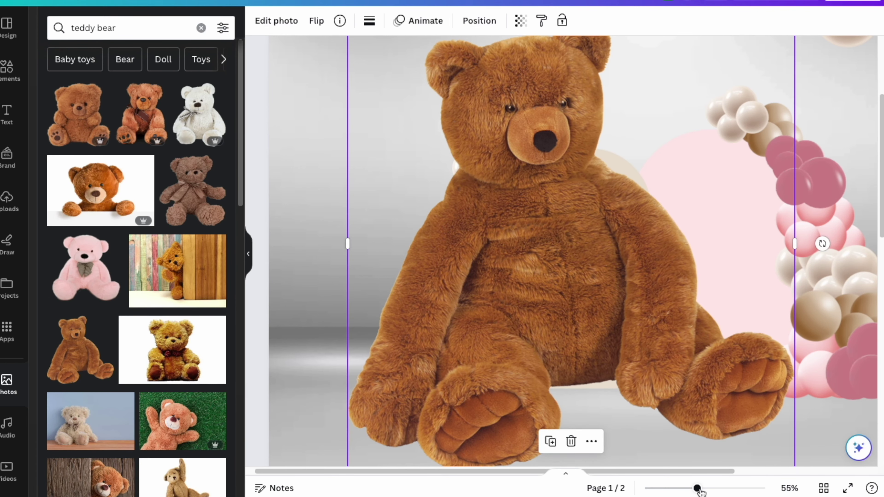
{"action": "left_click_drag", "start_coordinate": [698, 488], "coordinate": [692, 488]}
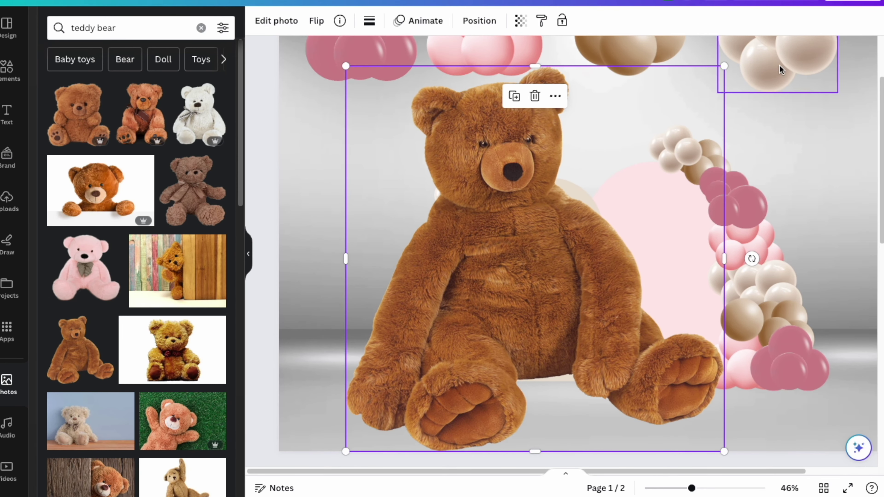
{"action": "left_click_drag", "start_coordinate": [724, 66], "coordinate": [744, 65]}
{"action": "key", "text": "Delete"}
{"action": "left_click_drag", "start_coordinate": [239, 200], "coordinate": [239, 295]}
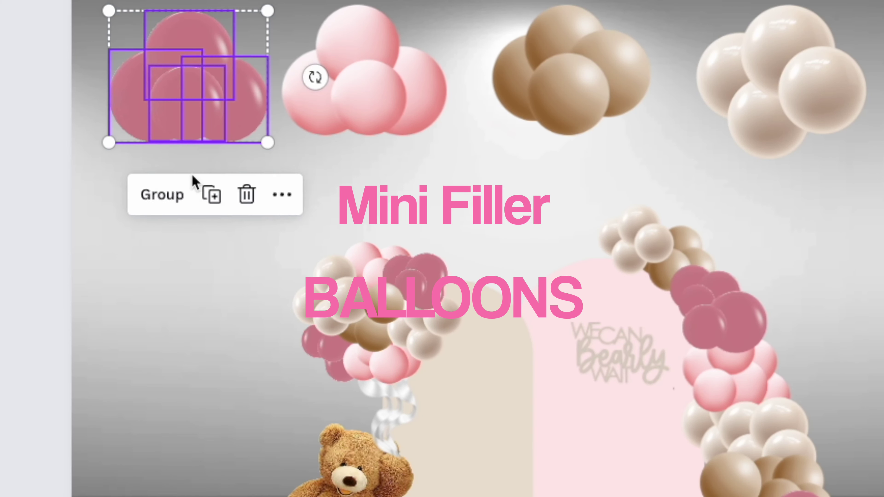
Step: Duplicate the rose balloon cluster and place the copy below the original as a three-balloon mini filler
{"action": "left_click", "coordinate": [194, 177]}
{"action": "left_click", "coordinate": [182, 116]}
{"action": "left_click_drag", "start_coordinate": [182, 117], "coordinate": [226, 292]}
{"action": "left_click", "coordinate": [132, 216]}
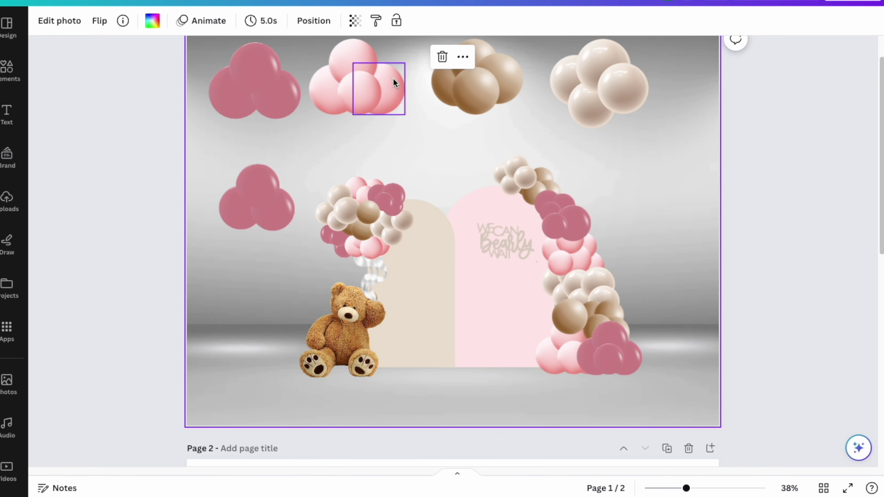
Step: Copy a pink balloon onto page 2, enlarge it, and arrange it with two duplicates in a triangular cluster
{"action": "left_click_drag", "start_coordinate": [368, 91], "coordinate": [396, 160]}
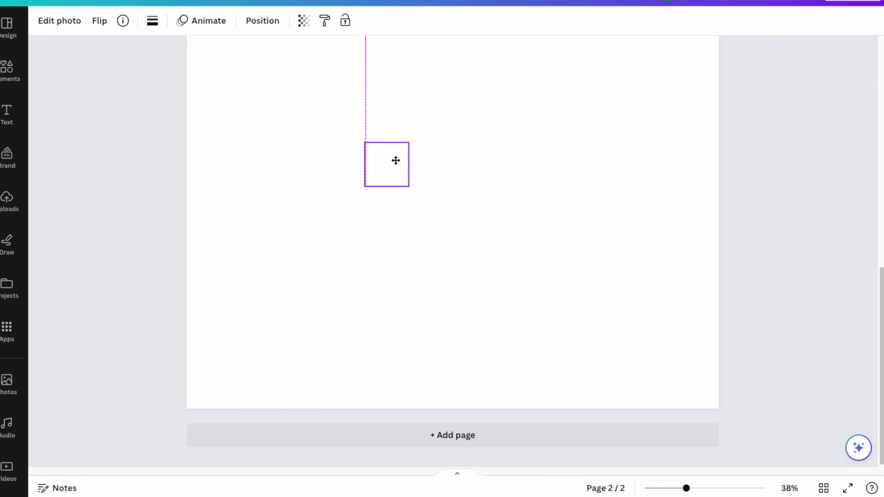
{"action": "left_click_drag", "start_coordinate": [431, 192], "coordinate": [515, 315]}
{"action": "left_click", "coordinate": [440, 120]}
{"action": "left_click_drag", "start_coordinate": [447, 207], "coordinate": [309, 210]}
{"action": "mouse_move", "coordinate": [479, 211]}
{"action": "left_mouse_down"}
{"action": "mouse_move", "coordinate": [469, 219]}
{"action": "mouse_move", "coordinate": [487, 219]}
{"action": "left_mouse_up"}
{"action": "left_click_drag", "start_coordinate": [365, 232], "coordinate": [468, 185]}
{"action": "left_click", "coordinate": [373, 131]}
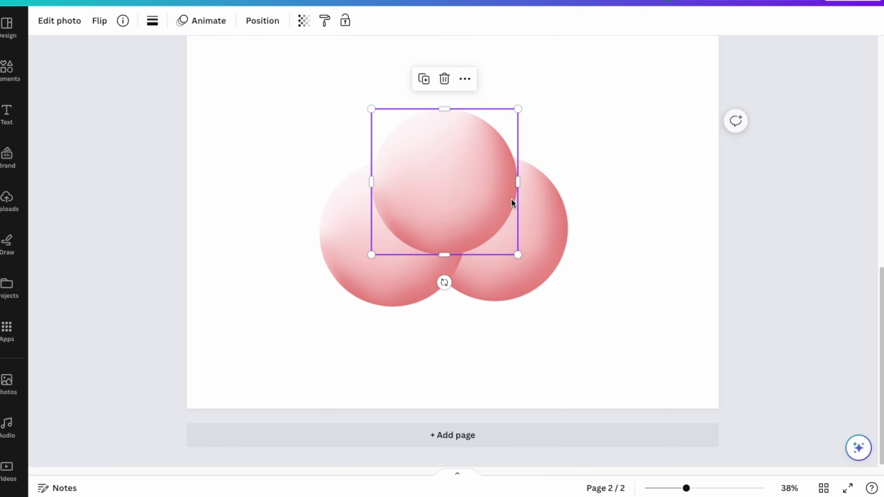
{"action": "left_click_drag", "start_coordinate": [545, 226], "coordinate": [544, 231]}
{"action": "left_click_drag", "start_coordinate": [464, 150], "coordinate": [461, 135]}
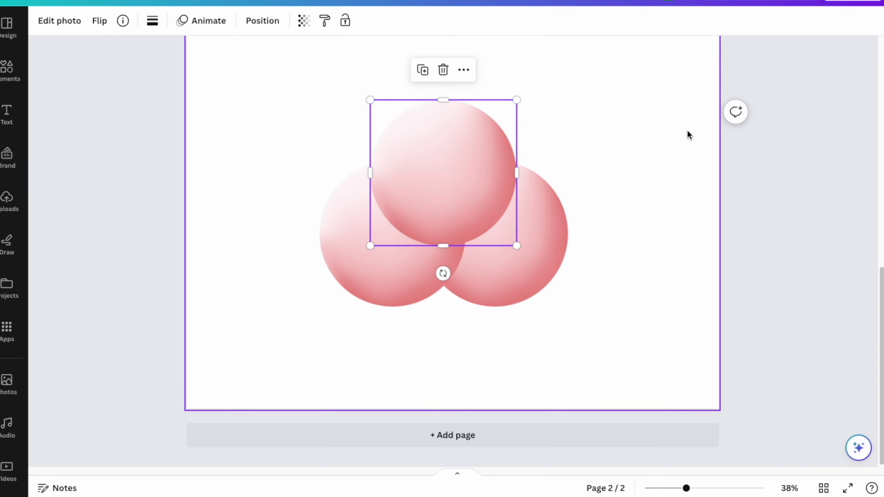
Step: Group the three pink balloons, shrink the group, and place it on page 1 beside the garland as a mini filler
{"action": "key", "text": "ctrl+a"}
{"action": "key", "text": "ctrl+g"}
{"action": "left_click_drag", "start_coordinate": [567, 307], "coordinate": [341, 181]}
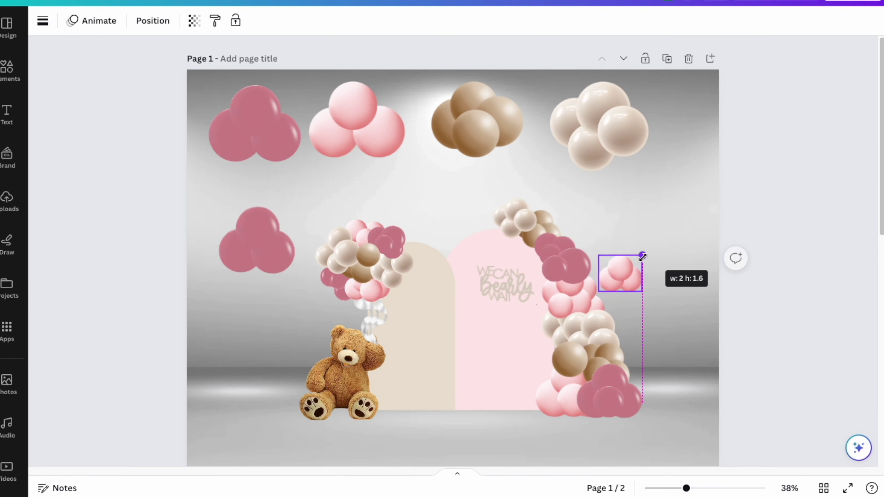
{"action": "left_click_drag", "start_coordinate": [642, 257], "coordinate": [629, 266]}
Step: Duplicate the pink mini balloon cluster and arrange the copies over the pink balloons of the garland, sending one backward
{"action": "left_click_drag", "start_coordinate": [686, 488], "coordinate": [718, 488]}
{"action": "left_click_drag", "start_coordinate": [563, 473], "coordinate": [645, 472]}
{"action": "scroll", "coordinate": [661, 278], "scroll_direction": "down", "scroll_amount": 3}
{"action": "left_click_drag", "start_coordinate": [711, 277], "coordinate": [744, 250]}
{"action": "left_click_drag", "start_coordinate": [776, 209], "coordinate": [611, 264]}
{"action": "key", "text": "ctrl+d"}
{"action": "key", "text": "ctrl+d"}
{"action": "left_click_drag", "start_coordinate": [524, 216], "coordinate": [694, 226]}
{"action": "left_click_drag", "start_coordinate": [688, 283], "coordinate": [659, 280]}
{"action": "key", "text": "ctrl+["}
{"action": "left_click", "coordinate": [789, 224]}
Step: Place rose and beige mini balloon clusters over the garland, duplicating the beige one for its upper and middle parts
{"action": "scroll", "coordinate": [790, 225], "scroll_direction": "down", "scroll_amount": 6}
{"action": "left_click", "coordinate": [682, 94]}
{"action": "left_click_drag", "start_coordinate": [682, 94], "coordinate": [657, 286]}
{"action": "scroll", "coordinate": [592, 299], "scroll_direction": "down", "scroll_amount": 3}
{"action": "scroll", "coordinate": [591, 299], "scroll_direction": "up", "scroll_amount": 3}
{"action": "left_click", "coordinate": [752, 293]}
{"action": "key", "text": "ctrl+d"}
{"action": "left_click_drag", "start_coordinate": [352, 262], "coordinate": [524, 177]}
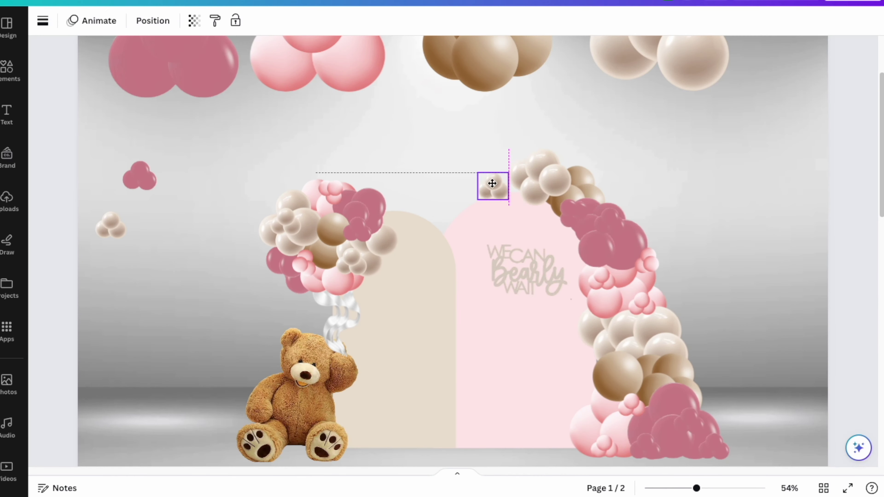
{"action": "left_click_drag", "start_coordinate": [531, 183], "coordinate": [610, 345]}
{"action": "right_click", "coordinate": [611, 344]}
{"action": "left_click", "coordinate": [641, 258]}
{"action": "right_click", "coordinate": [664, 331]}
{"action": "scroll", "coordinate": [640, 313], "scroll_direction": "up", "scroll_amount": 3}
Step: Ungroup the large gold balloon cluster and pull one balloon out near the loose mini fillers
{"action": "right_click", "coordinate": [472, 144]}
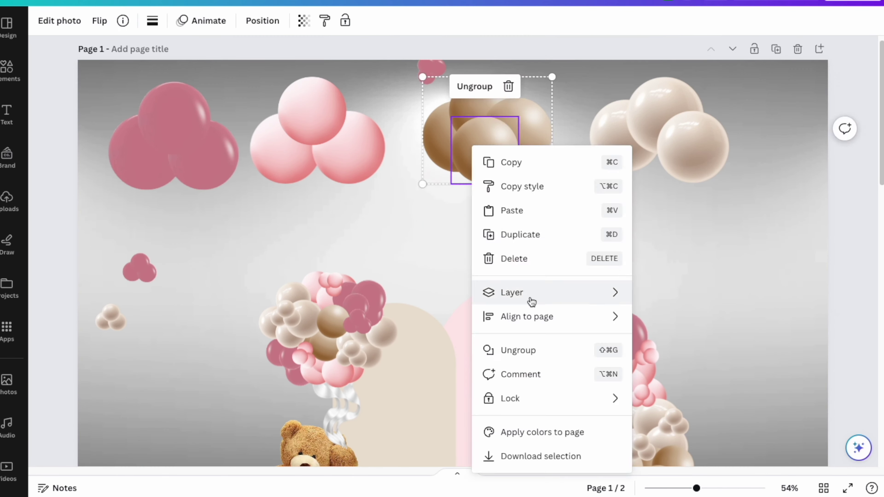
{"action": "left_click", "coordinate": [518, 350]}
{"action": "left_click_drag", "start_coordinate": [484, 150], "coordinate": [180, 308]}
{"action": "left_click", "coordinate": [134, 268]}
{"action": "scroll", "coordinate": [586, 209], "scroll_direction": "down", "scroll_amount": 5}
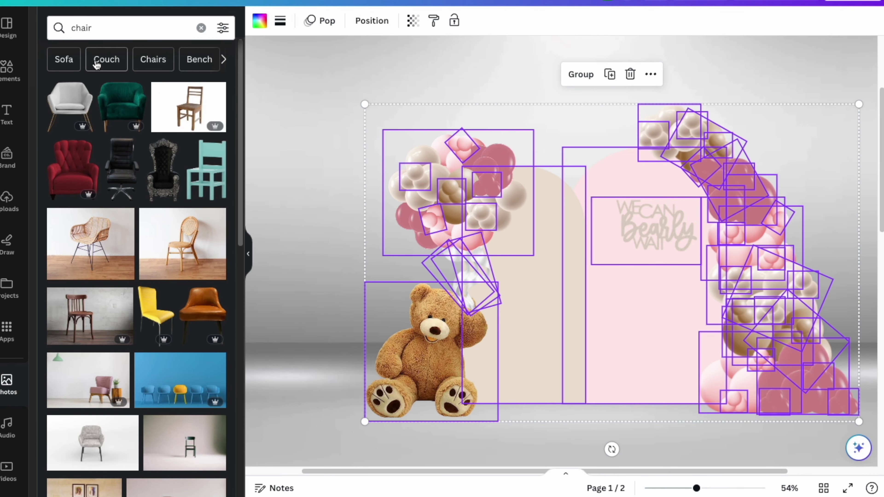
Step: Browse the chair photos and try the grey armchair with gold legs on the poster
{"action": "scroll", "coordinate": [82, 197], "scroll_direction": "down", "scroll_amount": 12}
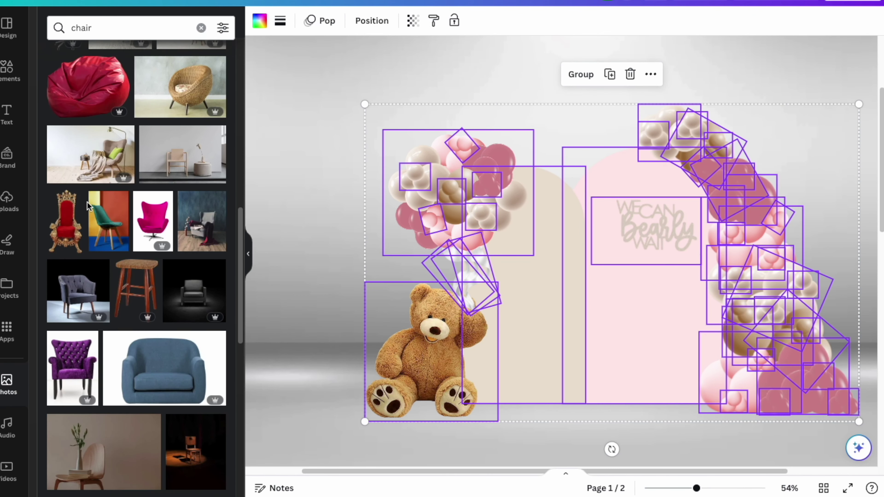
{"action": "scroll", "coordinate": [89, 206], "scroll_direction": "up", "scroll_amount": 12}
{"action": "scroll", "coordinate": [87, 202], "scroll_direction": "down", "scroll_amount": 10}
{"action": "left_click", "coordinate": [287, 121]}
{"action": "scroll", "coordinate": [162, 132], "scroll_direction": "down", "scroll_amount": 10}
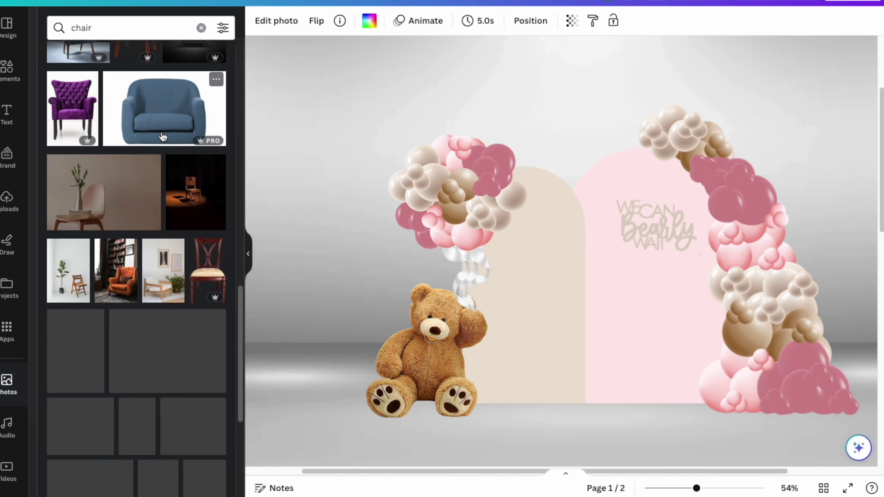
{"action": "scroll", "coordinate": [161, 131], "scroll_direction": "up", "scroll_amount": 20}
{"action": "left_click", "coordinate": [69, 106]}
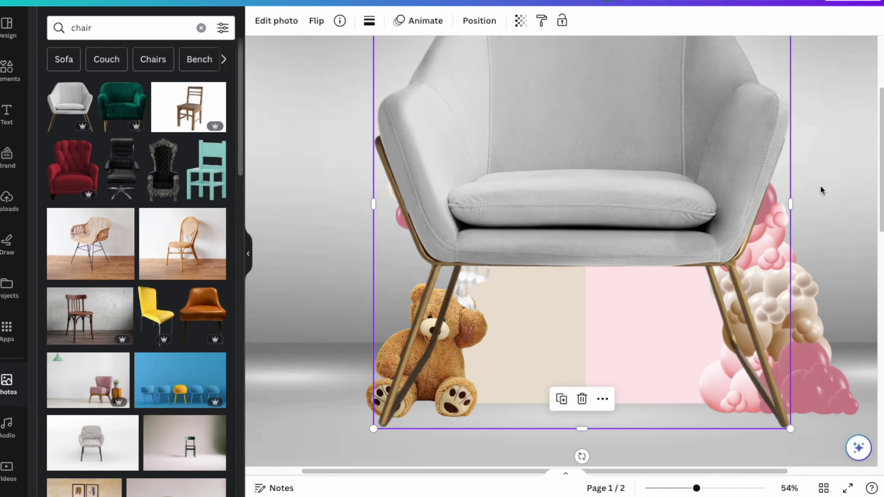
Step: Shrink the grey armchair to about 4.4 × 4.8 in and move it in front of the pink arch
{"action": "scroll", "coordinate": [822, 191], "scroll_direction": "up", "scroll_amount": 4}
{"action": "left_click_drag", "start_coordinate": [791, 126], "coordinate": [583, 312]}
{"action": "scroll", "coordinate": [584, 312], "scroll_direction": "down", "scroll_amount": 10}
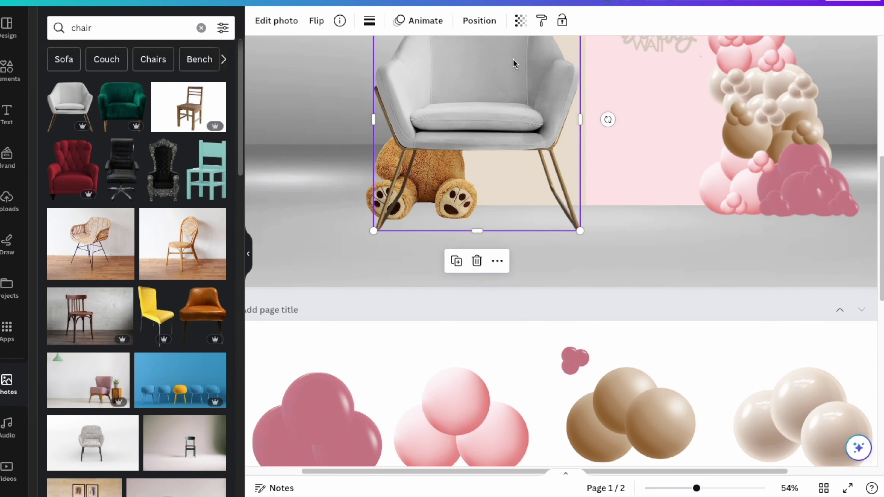
{"action": "left_click_drag", "start_coordinate": [513, 59], "coordinate": [560, 96]}
{"action": "left_click_drag", "start_coordinate": [626, 269], "coordinate": [558, 197]}
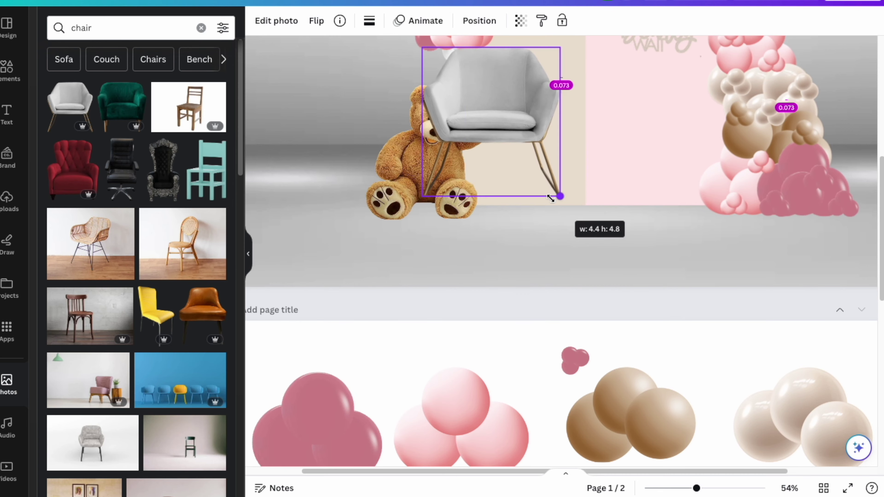
{"action": "left_click_drag", "start_coordinate": [511, 112], "coordinate": [704, 144]}
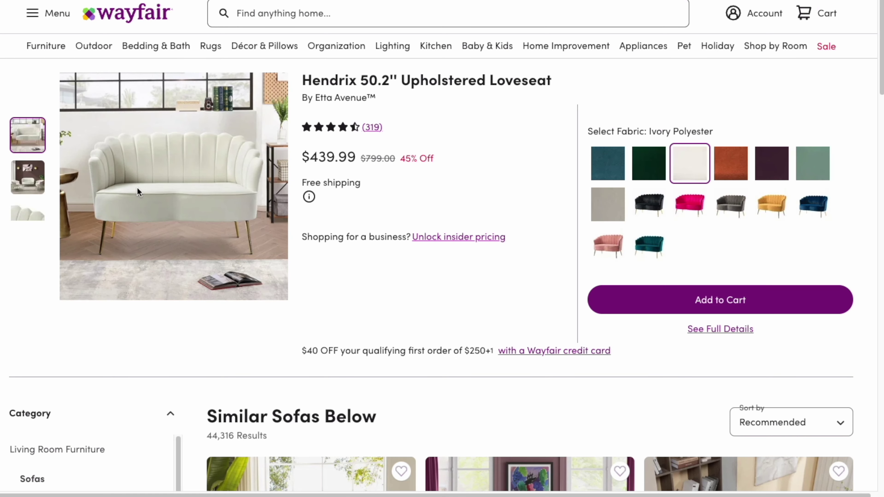
Step: Copy the ivory Hendrix loveseat photo from the Wayfair page and paste it onto the poster in Canva
{"action": "right_click", "coordinate": [136, 171]}
{"action": "left_click", "coordinate": [167, 209]}
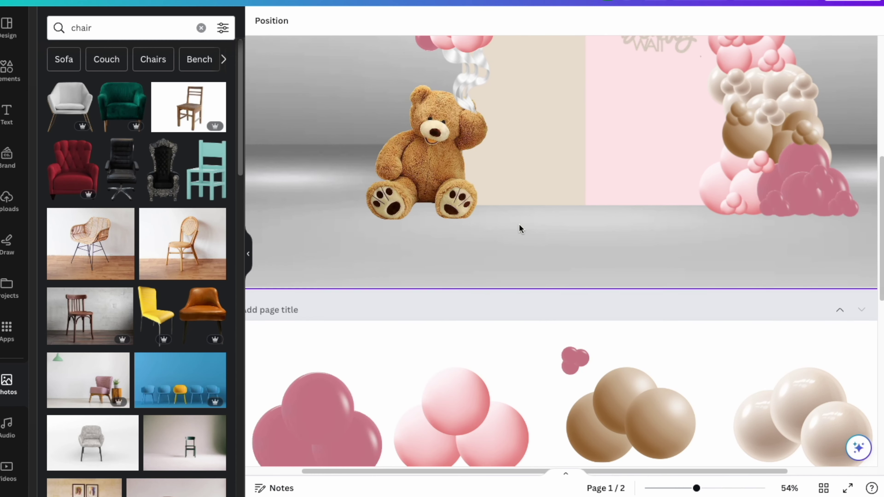
{"action": "scroll", "coordinate": [520, 229], "scroll_direction": "up", "scroll_amount": 6}
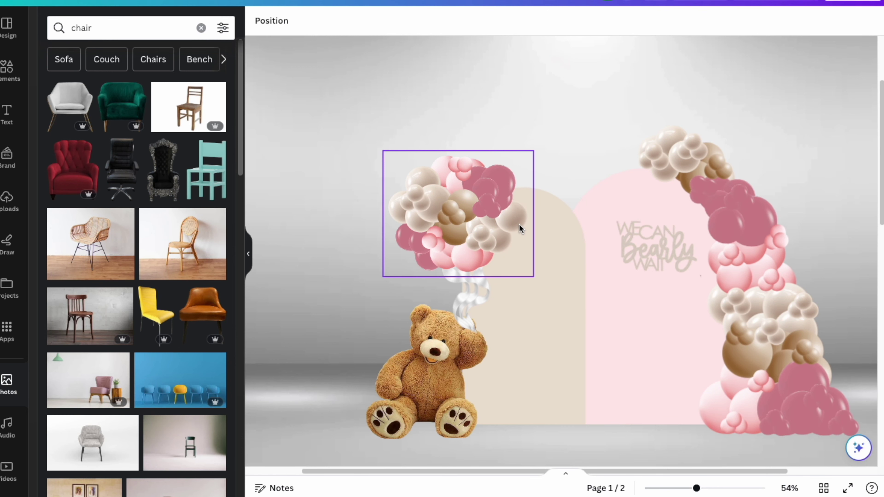
{"action": "right_click", "coordinate": [336, 271]}
{"action": "left_click", "coordinate": [248, 253]}
{"action": "right_click", "coordinate": [236, 244]}
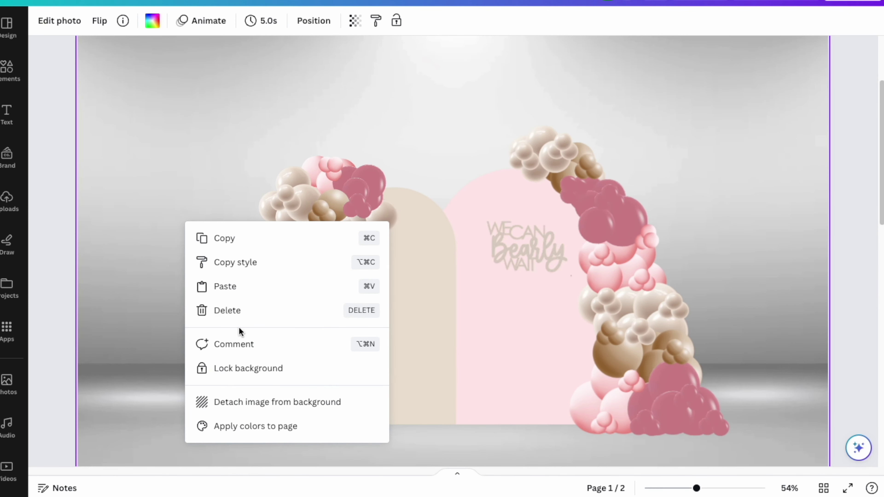
{"action": "left_click", "coordinate": [243, 289]}
Step: Remove the background from the loveseat photo and move it down in front of the arches
{"action": "left_click", "coordinate": [55, 24]}
{"action": "left_click", "coordinate": [69, 113]}
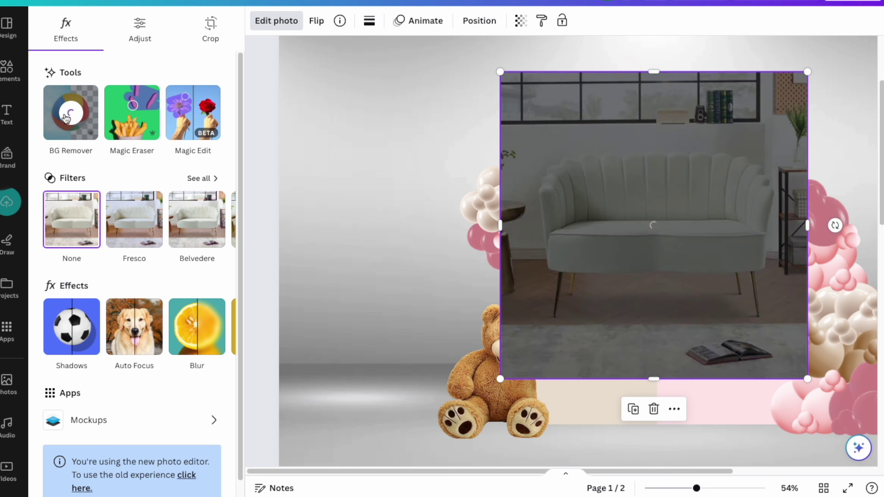
{"action": "left_click_drag", "start_coordinate": [660, 212], "coordinate": [666, 366]}
{"action": "left_click", "coordinate": [245, 247]}
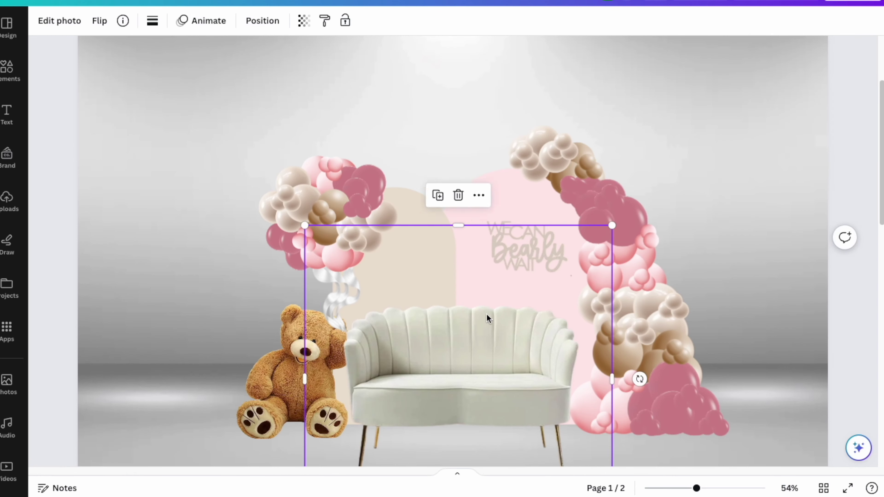
Step: Scale down the loveseat and position it in front of the arches between the teddy bear and the garland
{"action": "left_click_drag", "start_coordinate": [486, 314], "coordinate": [500, 298]}
{"action": "left_click_drag", "start_coordinate": [624, 213], "coordinate": [580, 269]}
{"action": "mouse_move", "coordinate": [491, 358]}
{"action": "left_mouse_down"}
{"action": "mouse_move", "coordinate": [517, 324]}
{"action": "mouse_move", "coordinate": [504, 350]}
{"action": "left_mouse_up"}
{"action": "left_click", "coordinate": [690, 489]}
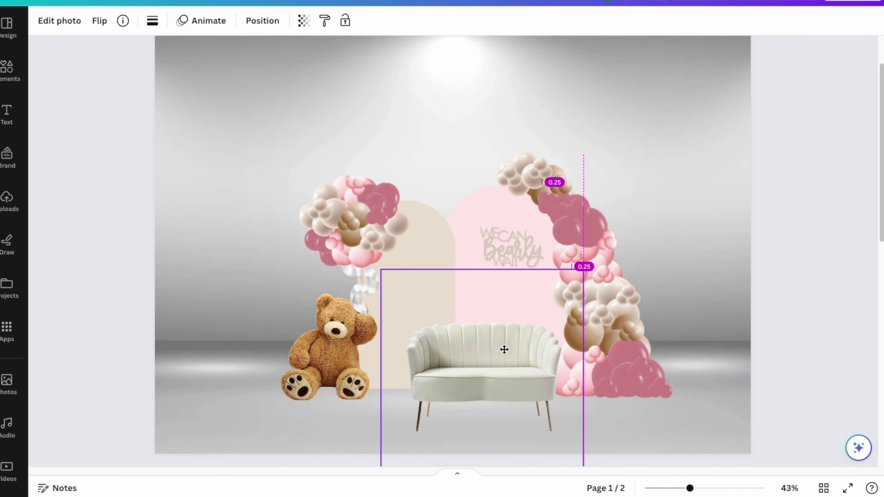
{"action": "left_click_drag", "start_coordinate": [584, 269], "coordinate": [596, 253]}
{"action": "left_click_drag", "start_coordinate": [511, 340], "coordinate": [505, 337]}
Step: Try the Capri filter on the loveseat photo and a slightly higher position
{"action": "left_click", "coordinate": [59, 21]}
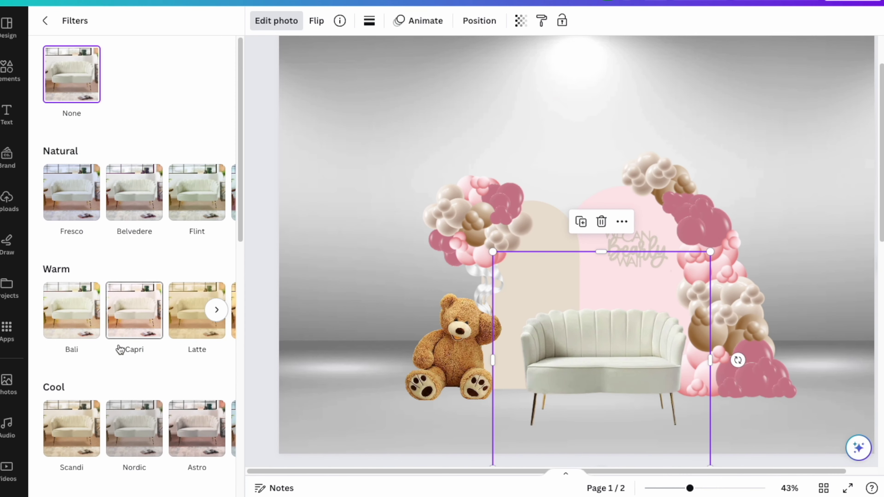
{"action": "left_click", "coordinate": [130, 317]}
{"action": "left_click", "coordinate": [325, 262]}
{"action": "left_click", "coordinate": [572, 331]}
{"action": "scroll", "coordinate": [572, 331], "scroll_direction": "up", "scroll_amount": 2}
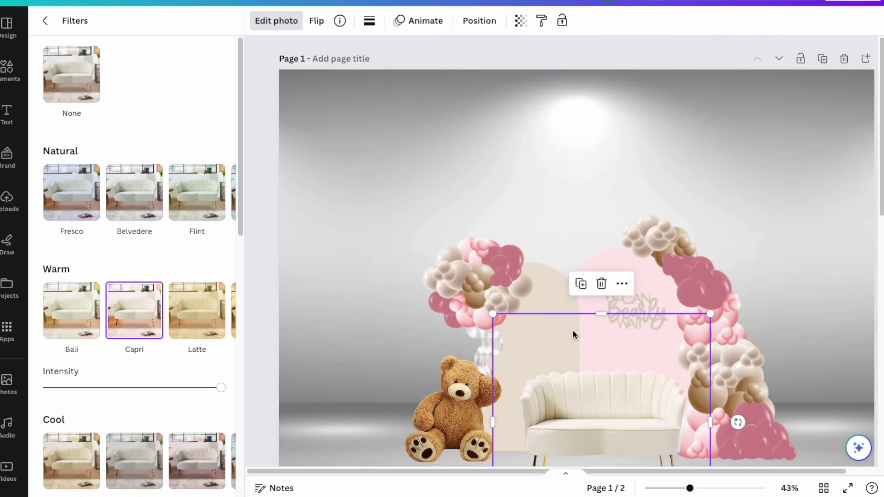
{"action": "scroll", "coordinate": [573, 331], "scroll_direction": "down", "scroll_amount": 7}
{"action": "left_click_drag", "start_coordinate": [599, 295], "coordinate": [597, 272]}
Step: Try the Belvedere filter on the loveseat photo and reset the filter to None
{"action": "left_click", "coordinate": [312, 232]}
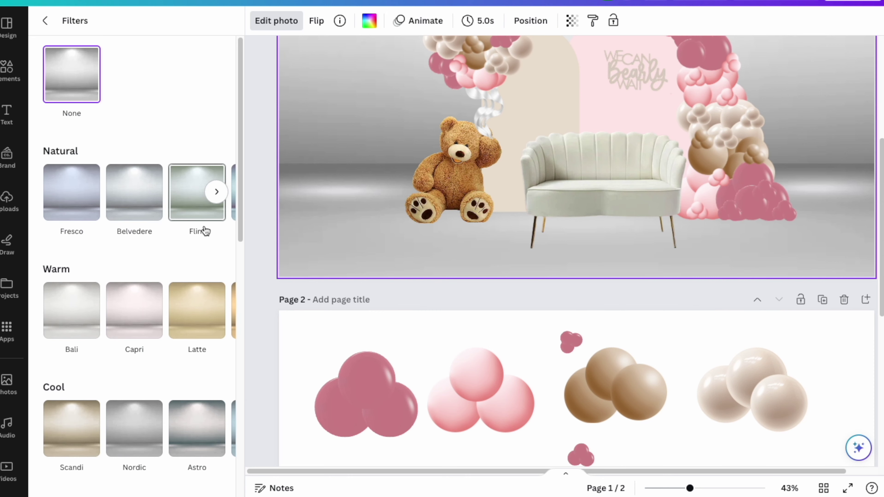
{"action": "left_click", "coordinate": [47, 21]}
{"action": "left_click", "coordinate": [658, 177]}
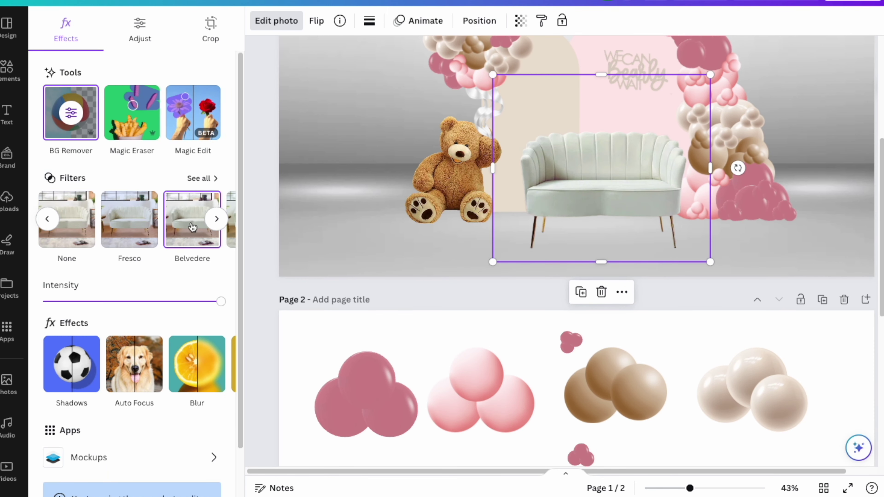
{"action": "left_click", "coordinate": [66, 223]}
Step: Select all the decor pieces together, enlarge them, and recentre the arrangement on the poster
{"action": "left_click", "coordinate": [796, 204]}
{"action": "scroll", "coordinate": [800, 213], "scroll_direction": "up", "scroll_amount": 5}
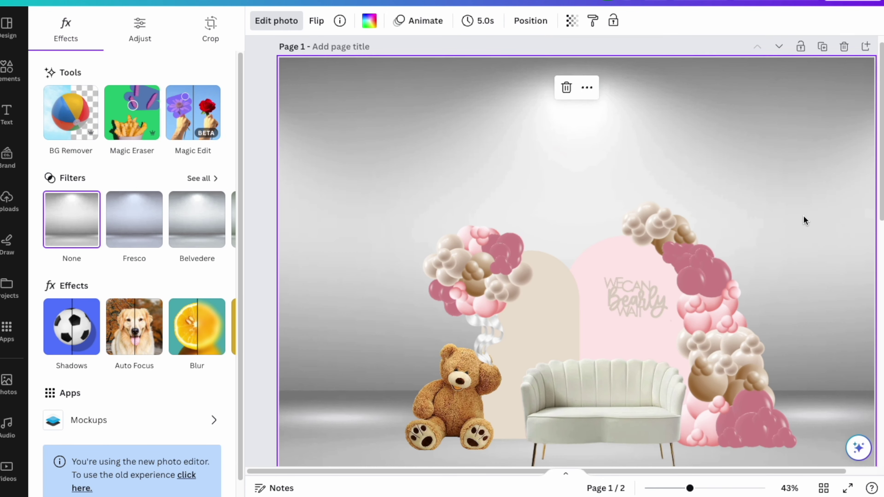
{"action": "scroll", "coordinate": [803, 215], "scroll_direction": "down", "scroll_amount": 1}
{"action": "left_click_drag", "start_coordinate": [335, 134], "coordinate": [800, 383]}
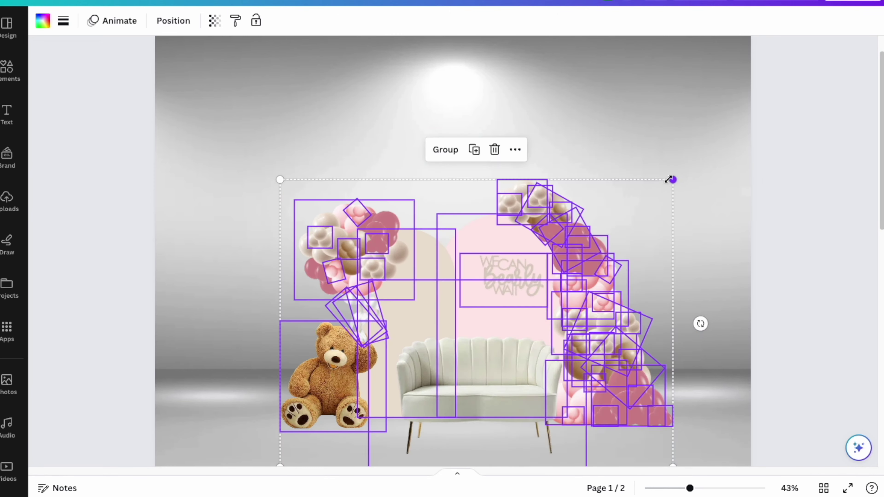
{"action": "left_click_drag", "start_coordinate": [668, 179], "coordinate": [722, 109]}
{"action": "left_click_drag", "start_coordinate": [627, 202], "coordinate": [570, 184]}
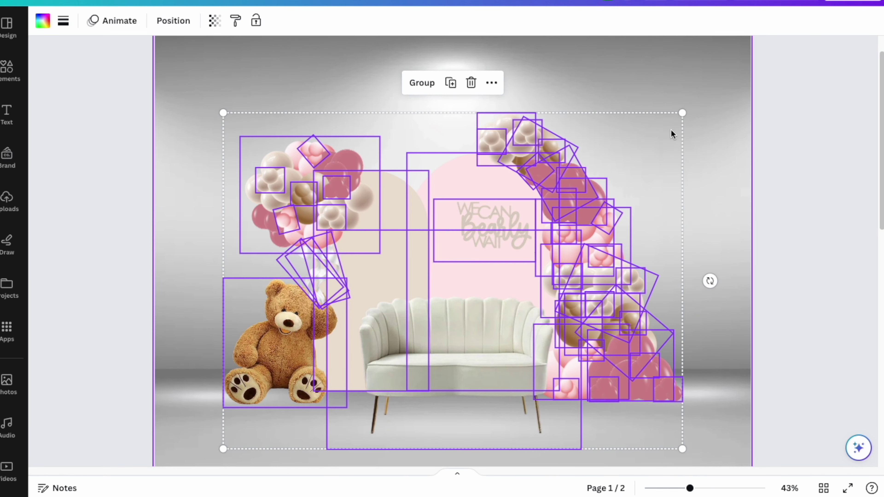
{"action": "left_click", "coordinate": [735, 157]}
Step: Try the beige room photo with pampas grass and an armchair on the poster, and delete it
{"action": "scroll", "coordinate": [188, 244], "scroll_direction": "down", "scroll_amount": 5}
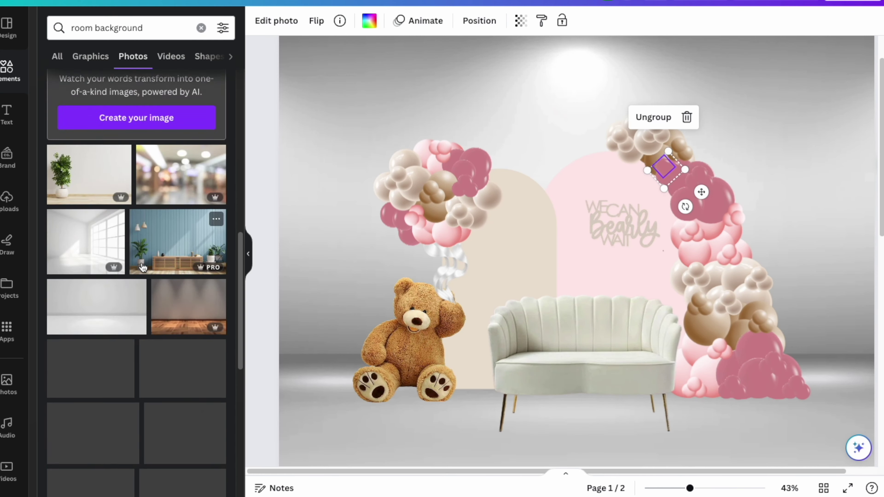
{"action": "left_click", "coordinate": [192, 206]}
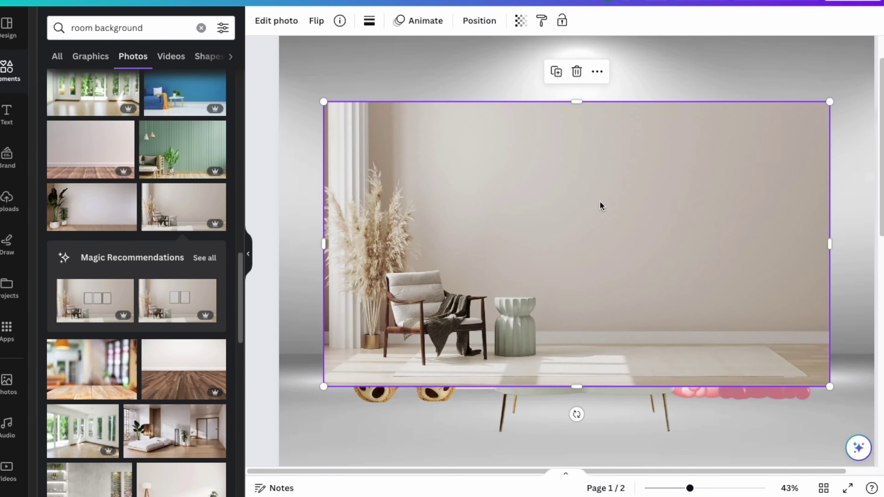
{"action": "key", "text": "Delete"}
Step: Try the white-walled room photo with a grey concrete floor as the poster background
{"action": "scroll", "coordinate": [170, 349], "scroll_direction": "down", "scroll_amount": 15}
{"action": "scroll", "coordinate": [170, 349], "scroll_direction": "down", "scroll_amount": 15}
{"action": "left_click", "coordinate": [184, 334]}
{"action": "right_click", "coordinate": [544, 243]}
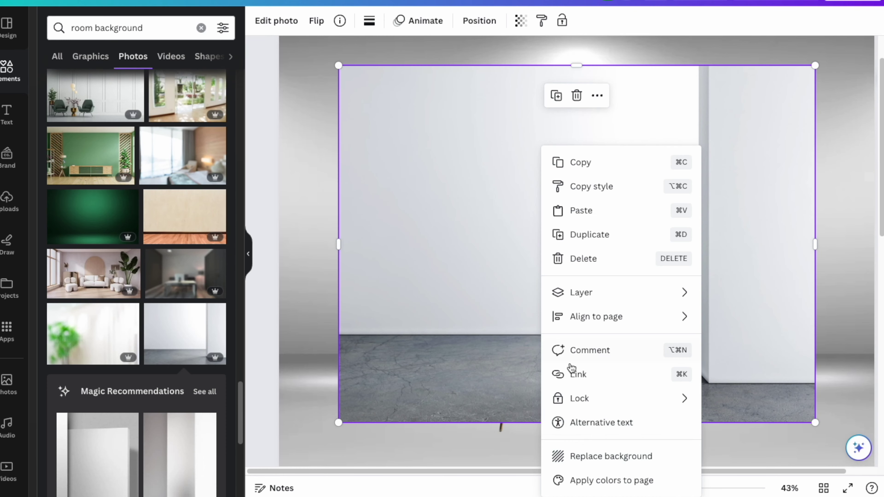
{"action": "left_click", "coordinate": [588, 455]}
Step: Select all the decor pieces and move the arrangement lower on the poster
{"action": "left_click_drag", "start_coordinate": [395, 83], "coordinate": [779, 368]}
{"action": "left_click_drag", "start_coordinate": [750, 308], "coordinate": [737, 337]}
{"action": "scroll", "coordinate": [736, 336], "scroll_direction": "up", "scroll_amount": 2}
{"action": "scroll", "coordinate": [736, 337], "scroll_direction": "down", "scroll_amount": 4}
Step: Set the bright room photo with the wooden staircase as the poster background and nudge the decor and teddy bear
{"action": "scroll", "coordinate": [188, 244], "scroll_direction": "down", "scroll_amount": 10}
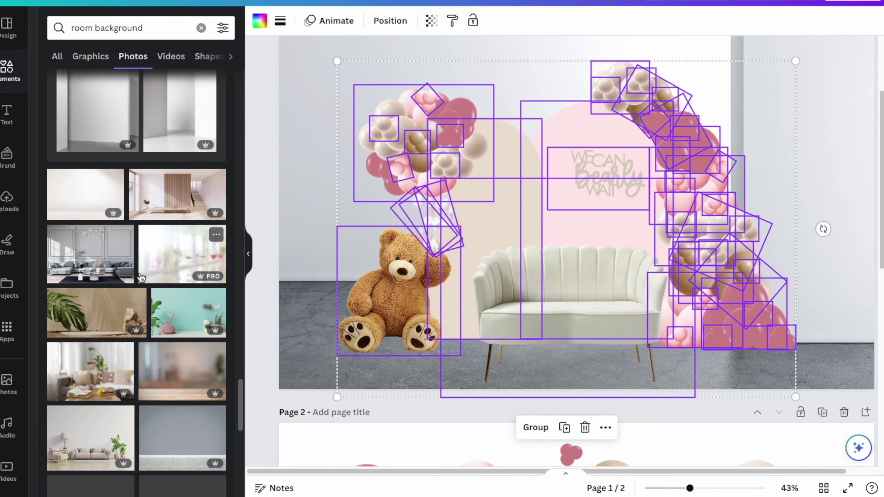
{"action": "left_click", "coordinate": [178, 195]}
{"action": "right_click", "coordinate": [450, 237]}
{"action": "left_click", "coordinate": [521, 457]}
{"action": "left_click_drag", "start_coordinate": [320, 53], "coordinate": [812, 379]}
{"action": "left_click_drag", "start_coordinate": [373, 290], "coordinate": [375, 297]}
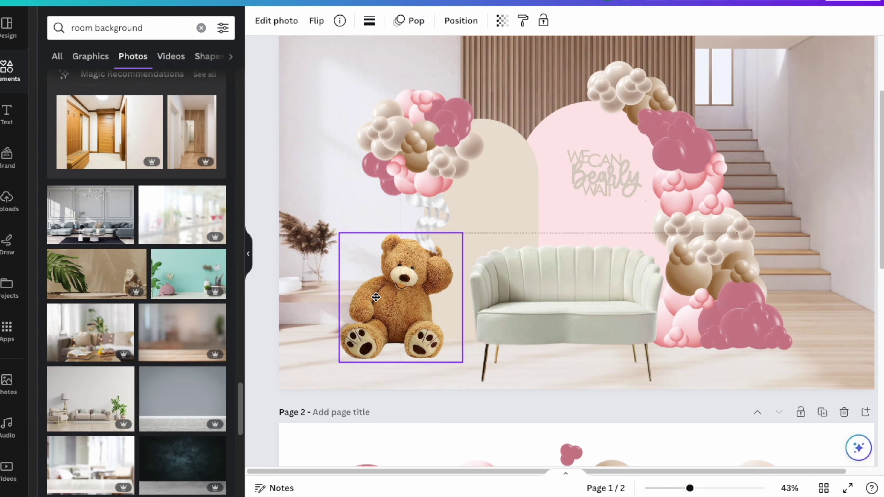
Step: Add the room photo with four arched windows to replace the poster background
{"action": "scroll", "coordinate": [122, 196], "scroll_direction": "down", "scroll_amount": 20}
{"action": "left_click", "coordinate": [174, 297]}
{"action": "right_click", "coordinate": [415, 249]}
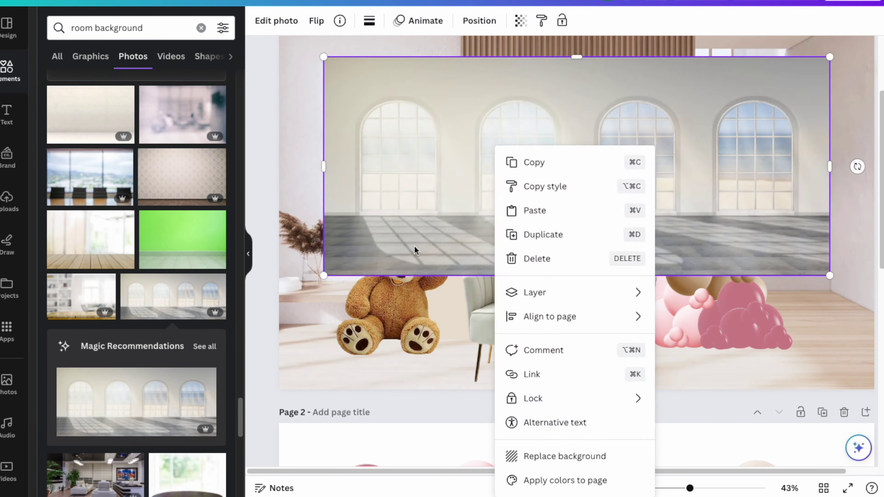